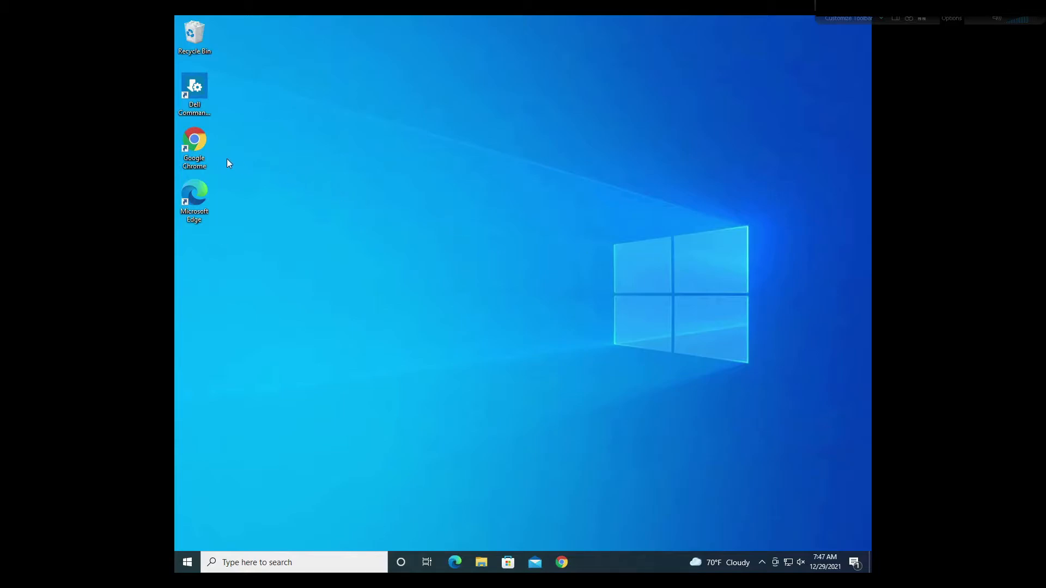
Step: Launch Chrome and load the Linear eMerge login page at 10.101.101.53
{"action": "double_click", "coordinate": [202, 150]}
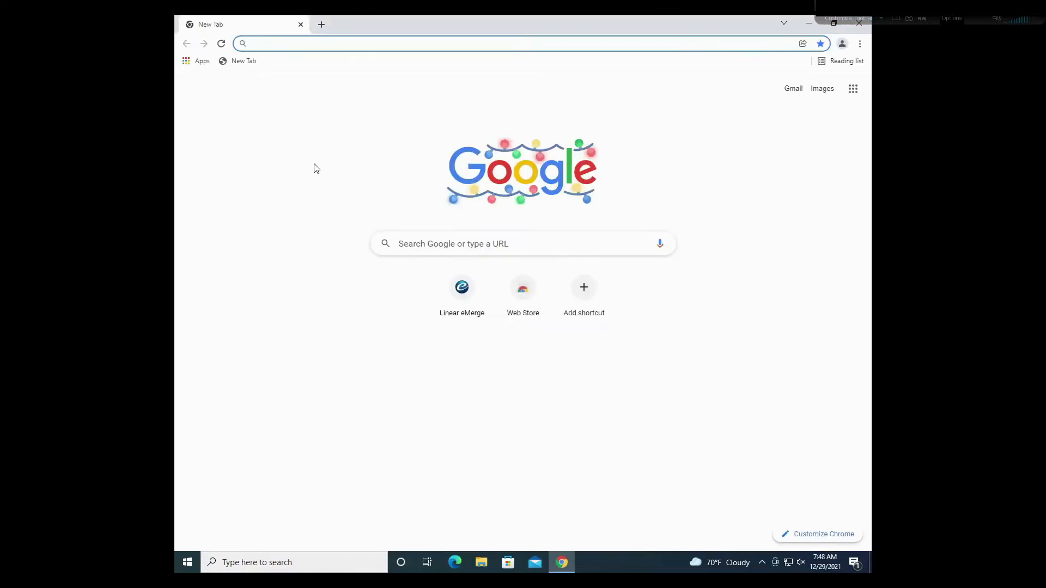
{"action": "left_click", "coordinate": [467, 300]}
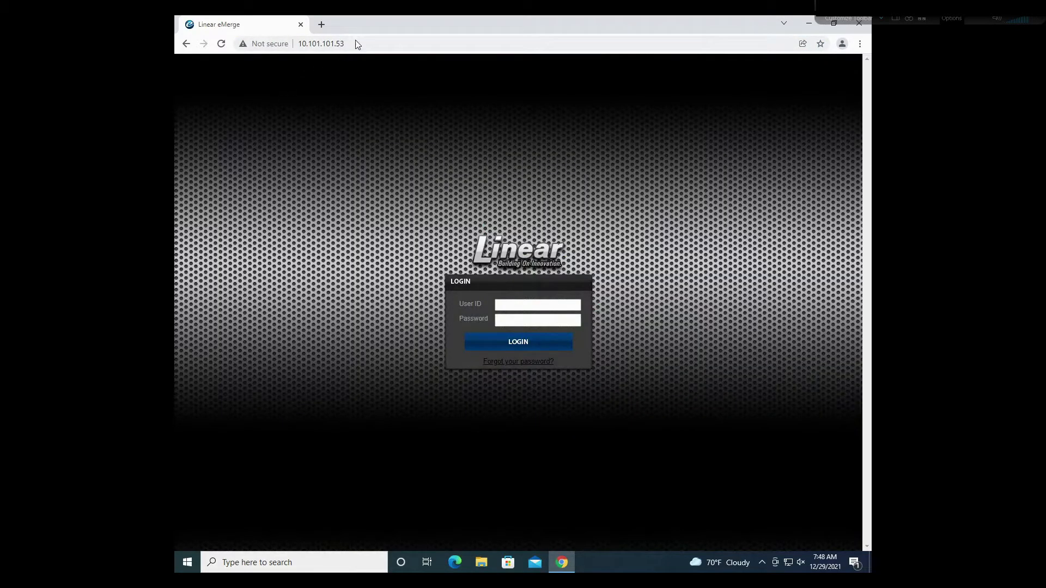
{"action": "left_click", "coordinate": [301, 48]}
{"action": "key", "text": "ctrl+c"}
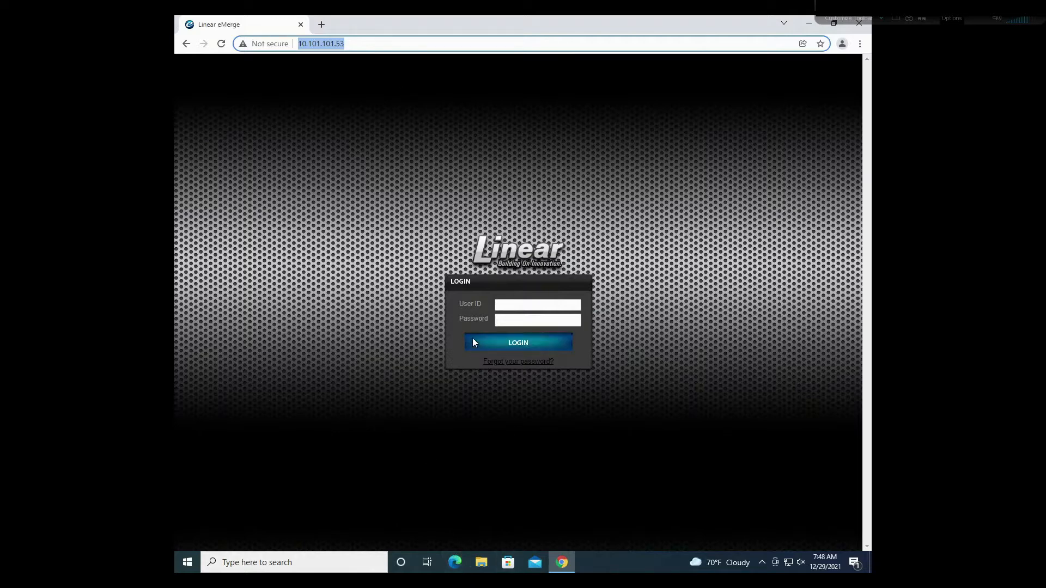
{"action": "left_click", "coordinate": [456, 565]}
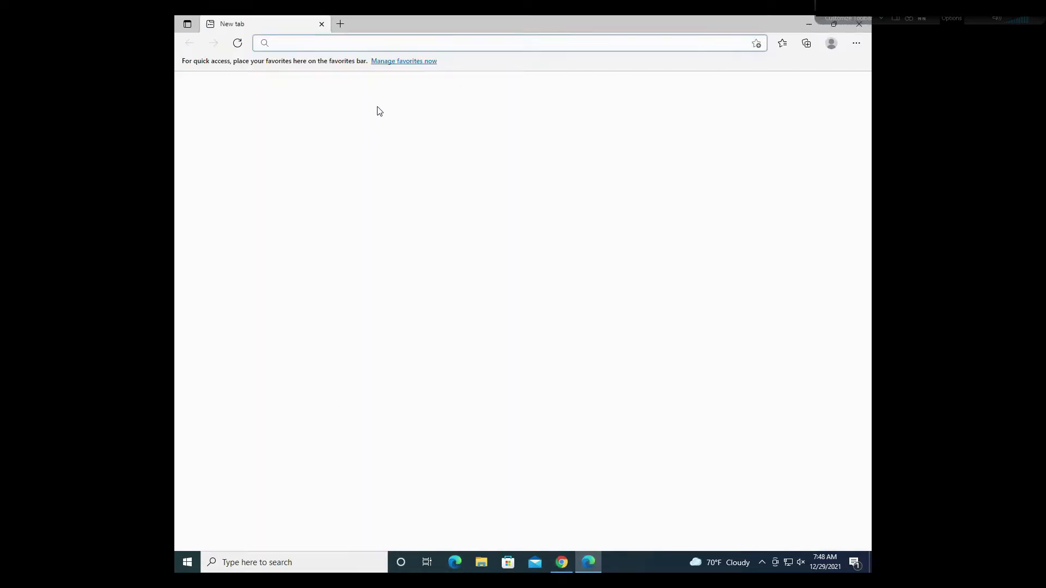
{"action": "key", "text": "ctrl+v"}
{"action": "key", "text": "Return"}
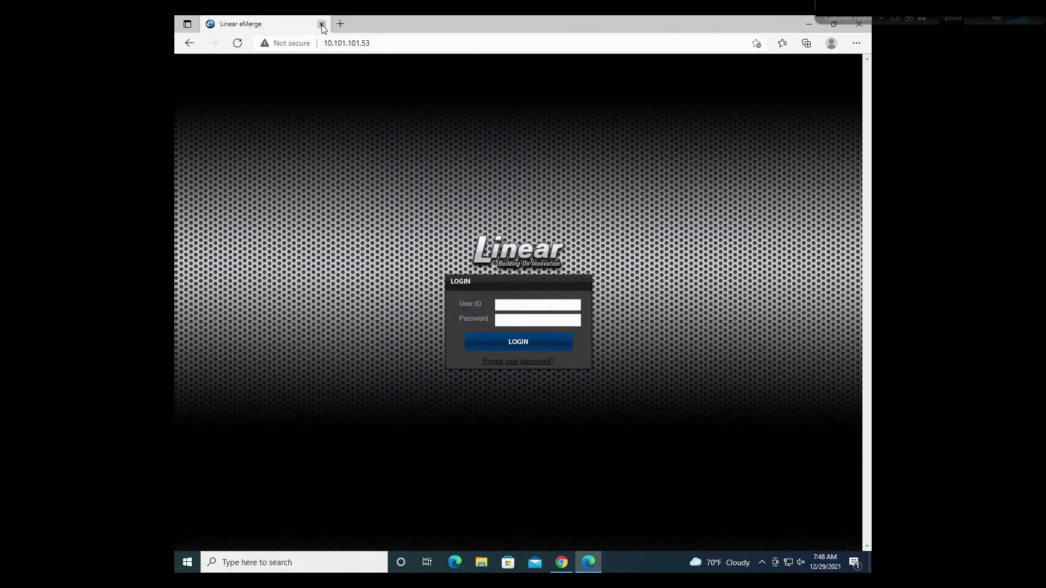
{"action": "left_click", "coordinate": [322, 25]}
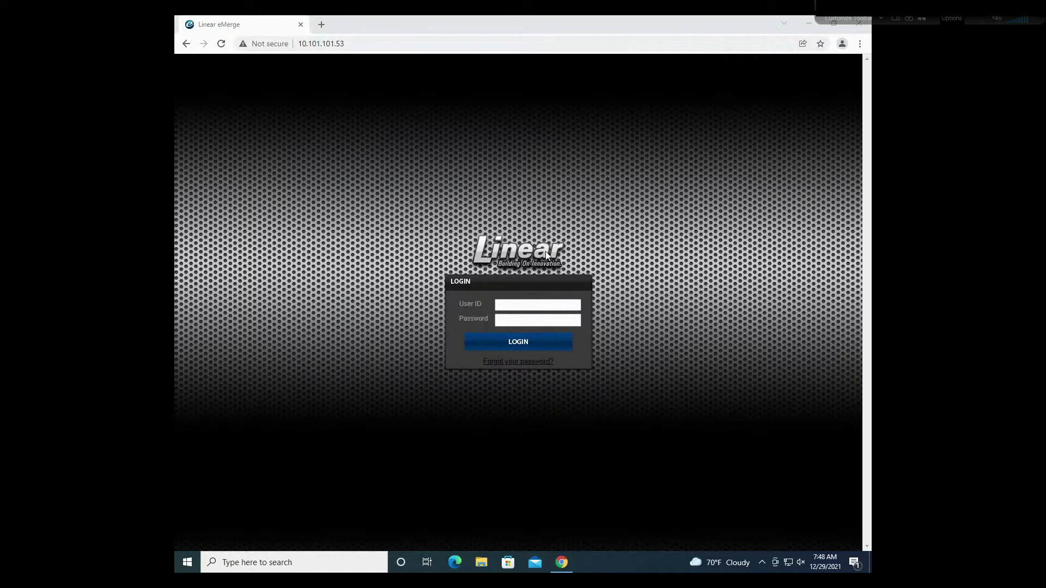
Step: Log in with the administrator user ID and password to reach the Resident list
{"action": "left_click", "coordinate": [518, 306]}
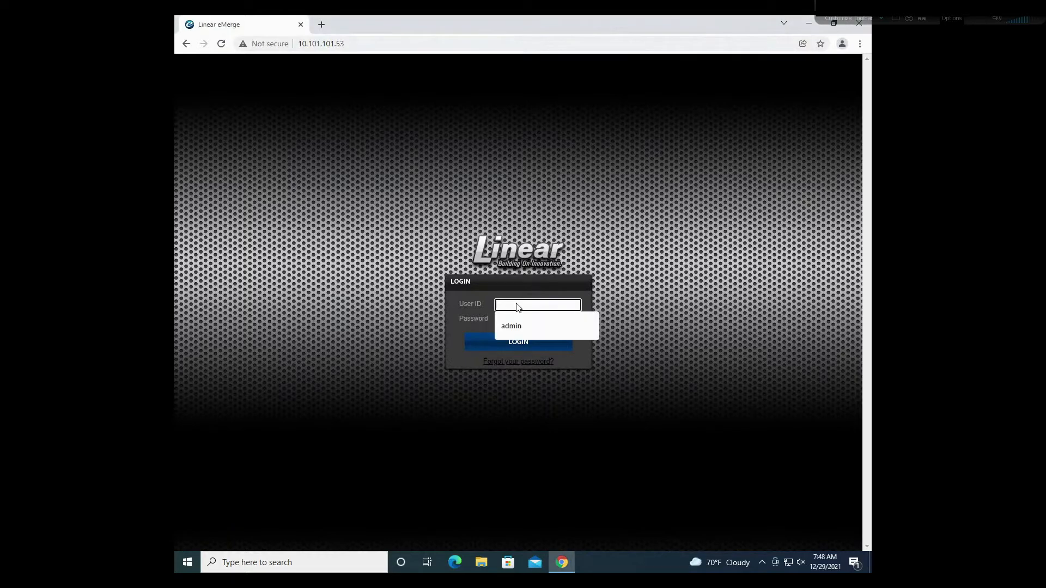
{"action": "type", "text": "admin"}
{"action": "key", "text": "Tab"}
{"action": "type", "text": "••••"}
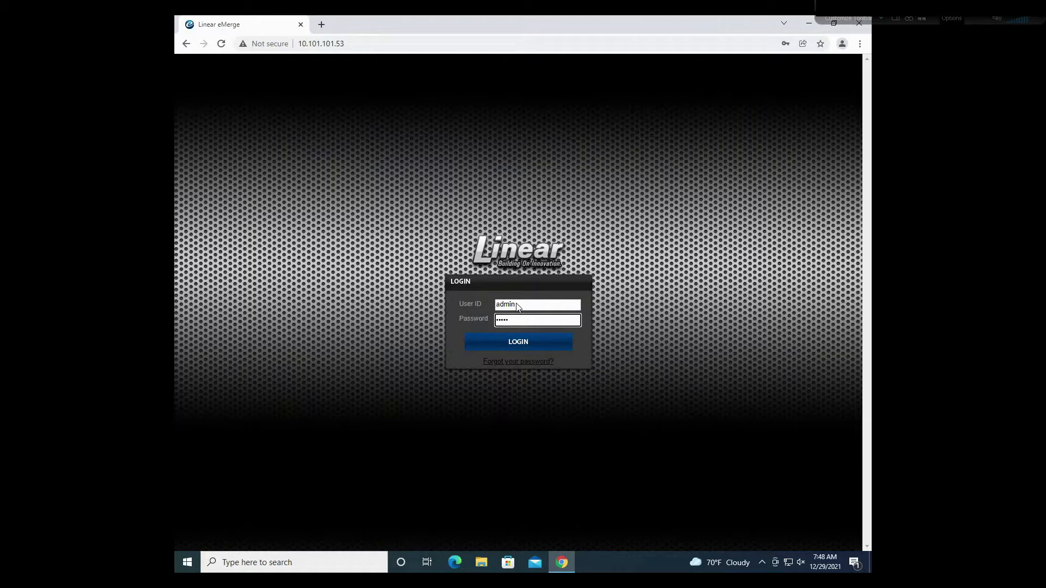
{"action": "left_click", "coordinate": [522, 343]}
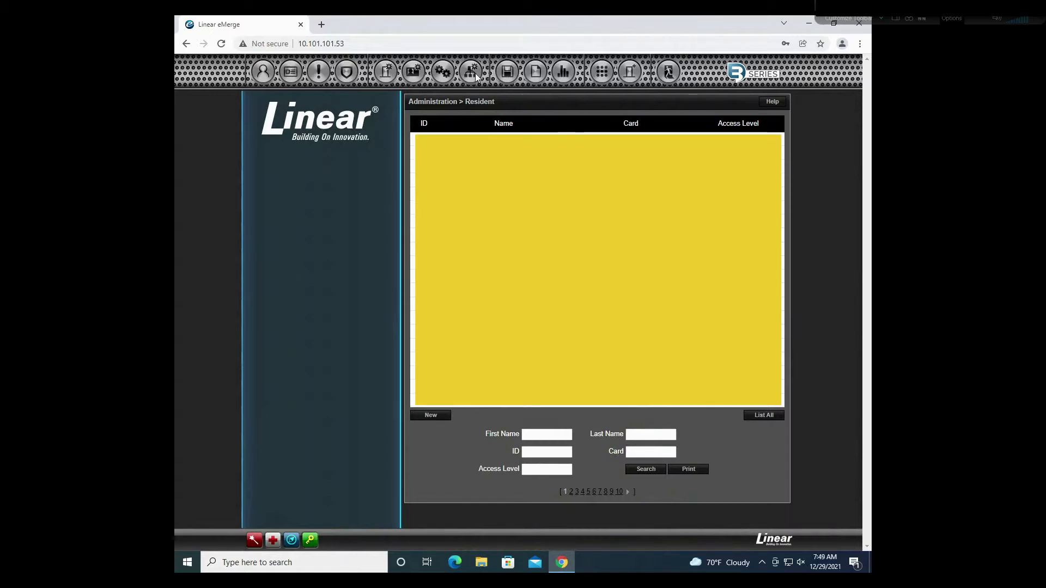
{"action": "left_click", "coordinate": [599, 77]}
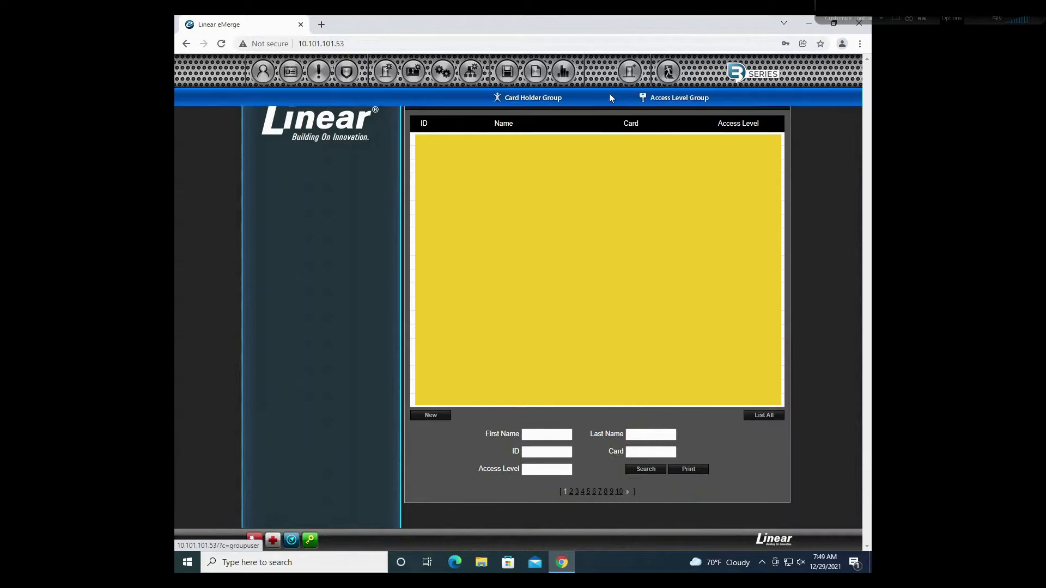
{"action": "left_click", "coordinate": [552, 99]}
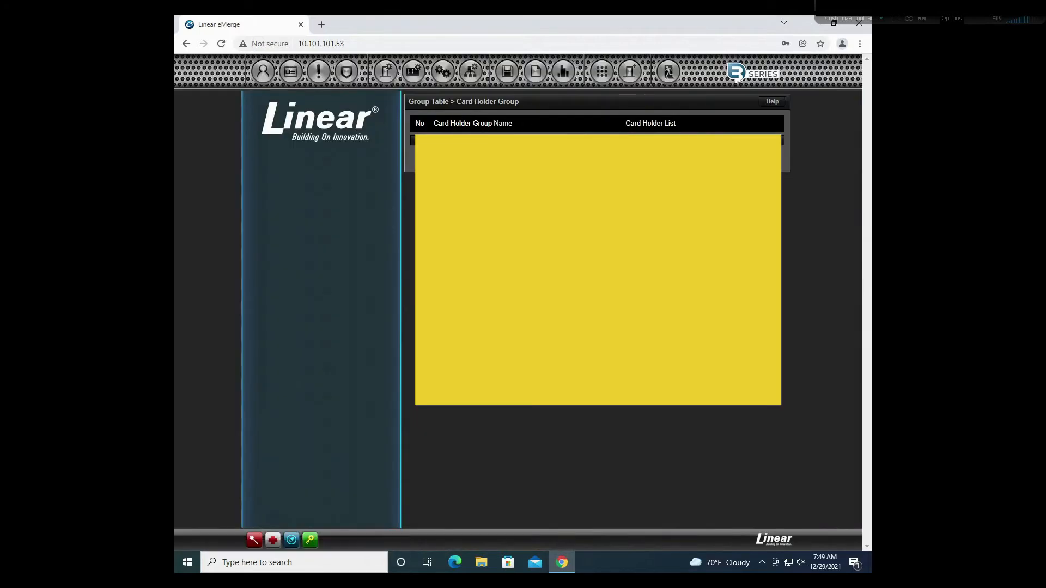
{"action": "left_click", "coordinate": [267, 77]}
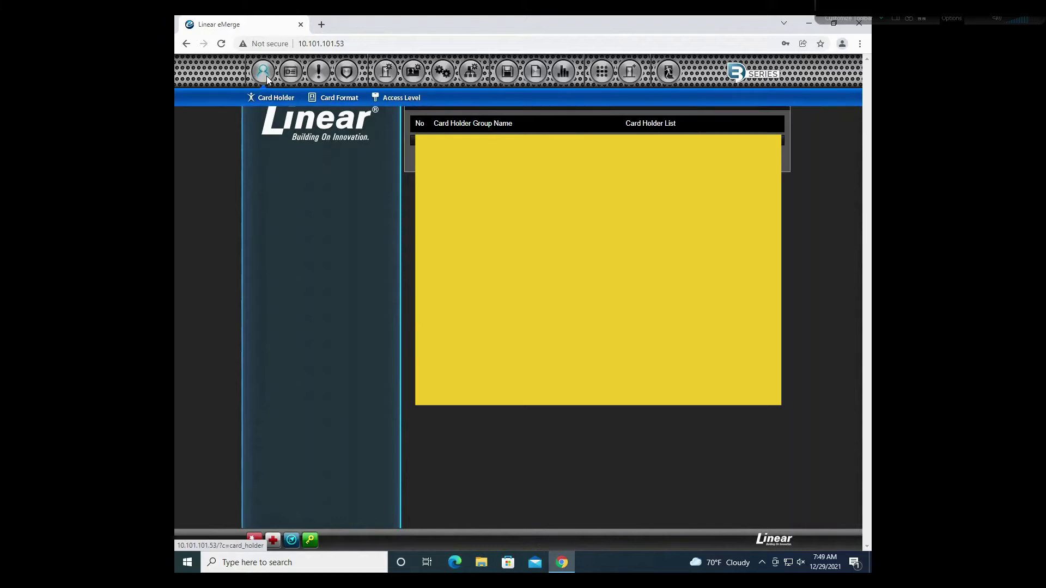
{"action": "left_click", "coordinate": [280, 98]}
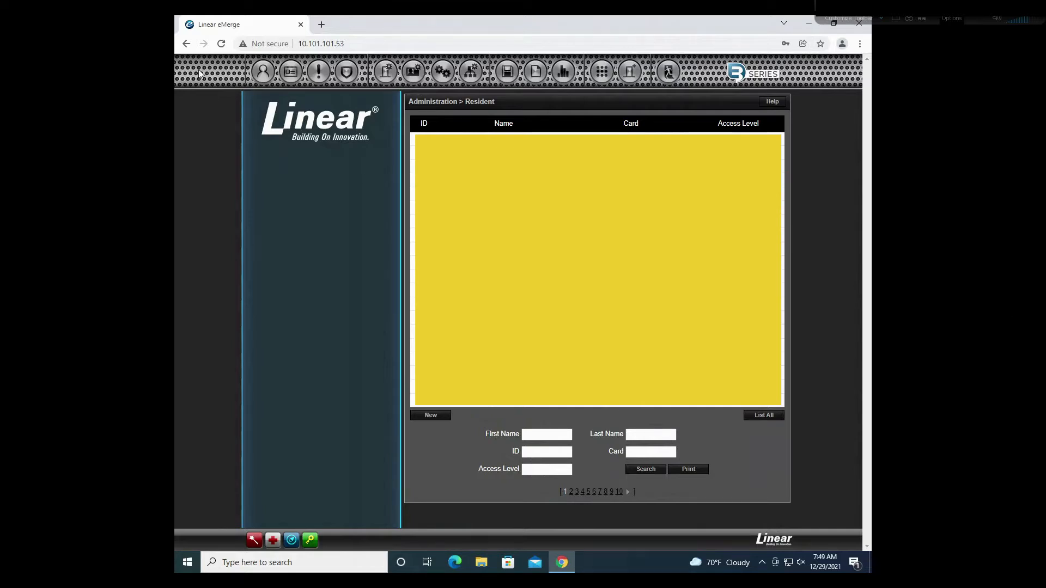
{"action": "left_click", "coordinate": [267, 77]}
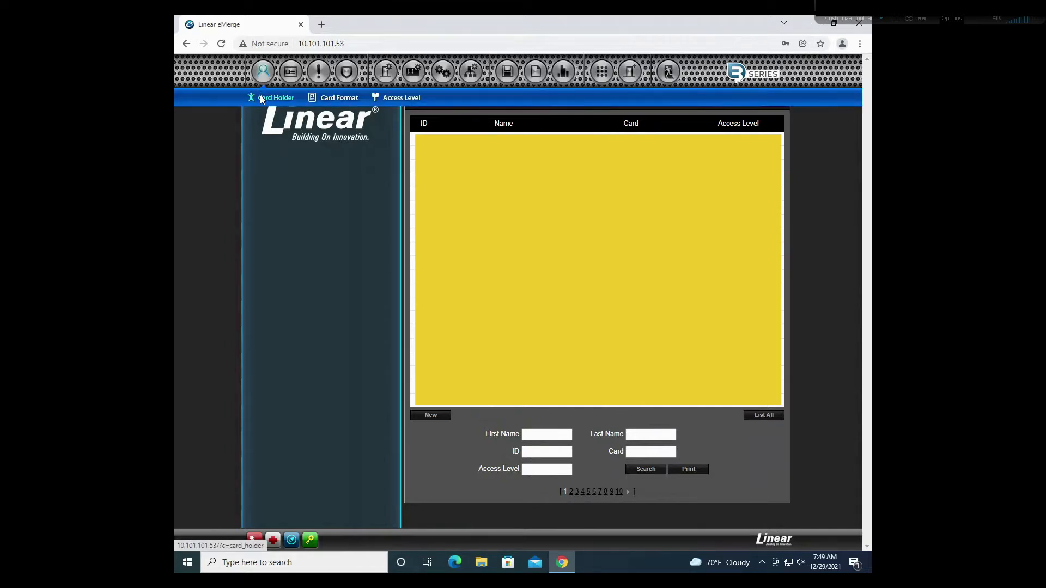
Step: Create card holder with first and last name Test and a placeholder phone number, then add a card
{"action": "left_click", "coordinate": [436, 416]}
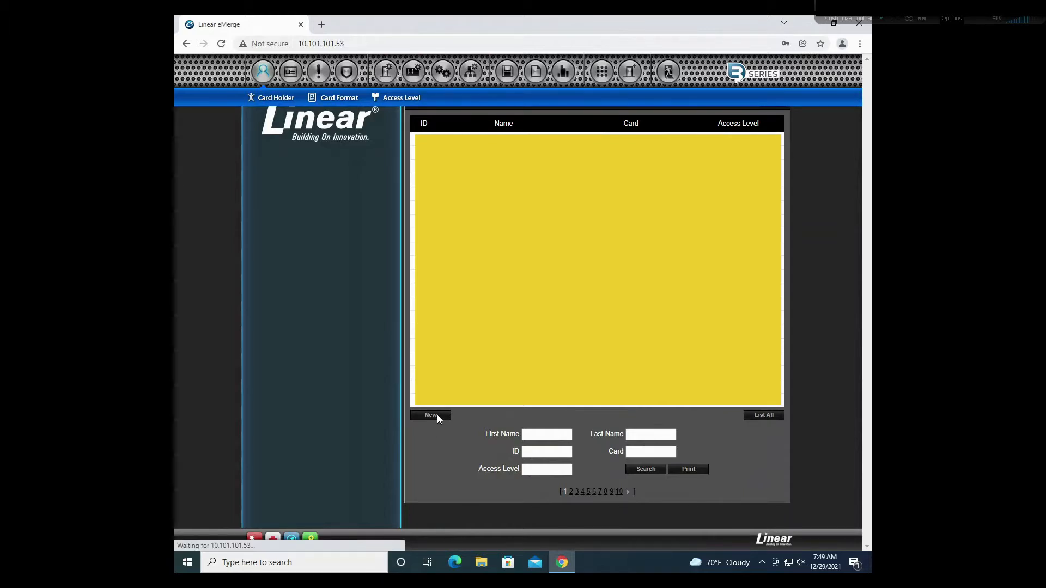
{"action": "left_click", "coordinate": [533, 146]}
{"action": "type", "text": "Test"}
{"action": "left_click", "coordinate": [537, 178]}
{"action": "type", "text": "Test"}
{"action": "left_click", "coordinate": [492, 214]}
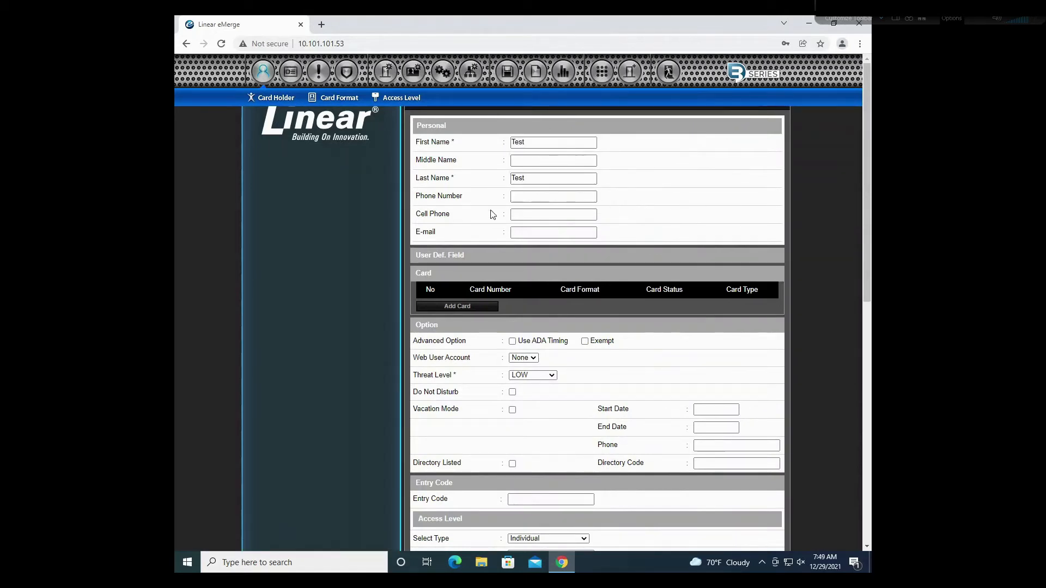
{"action": "left_click", "coordinate": [551, 201]}
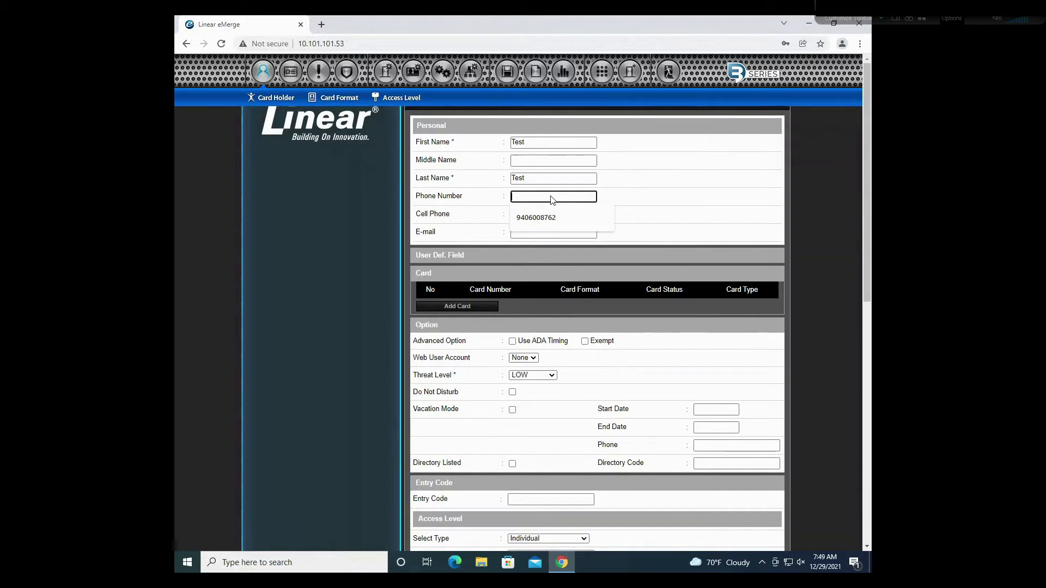
{"action": "type", "text": "1111111111"}
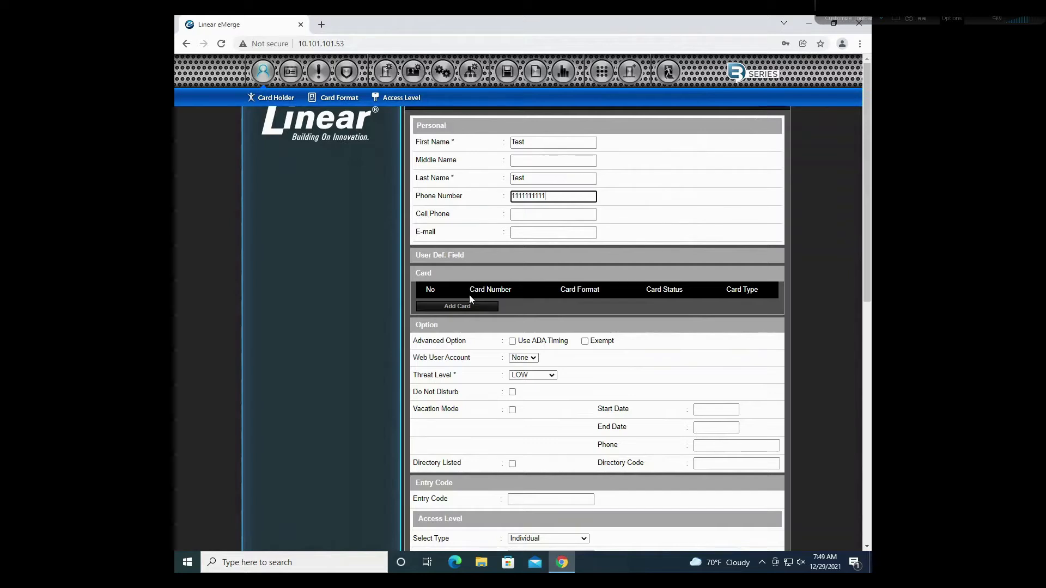
{"action": "left_click", "coordinate": [505, 303]}
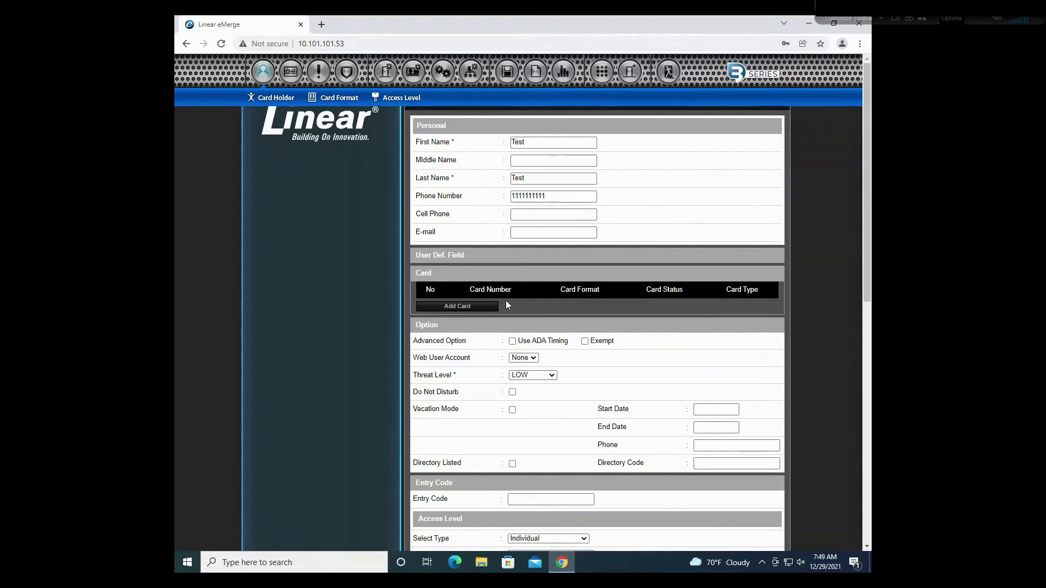
{"action": "left_click", "coordinate": [476, 306]}
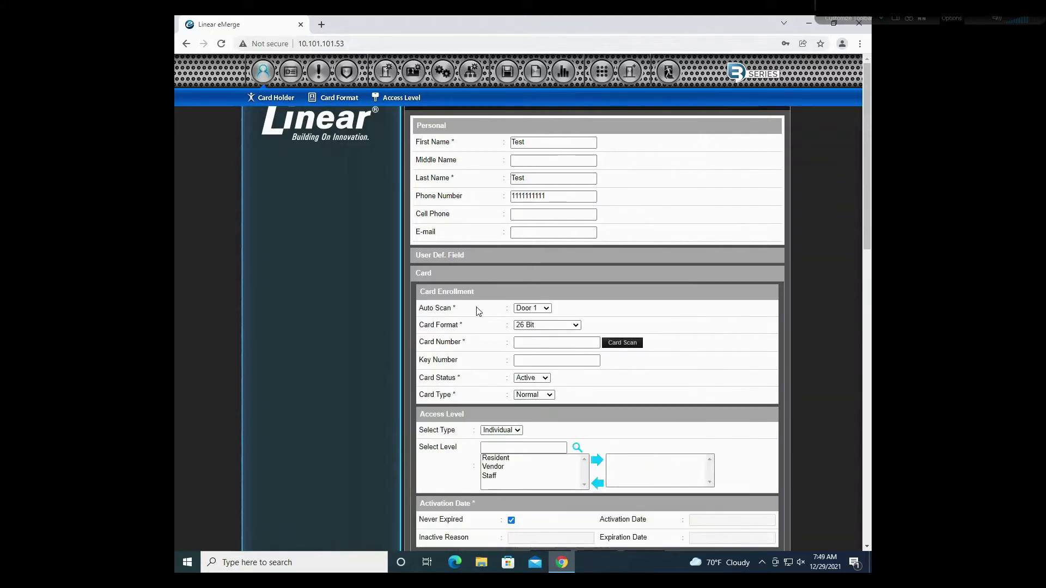
Step: Attempt a card scan at Door 1, dismiss the not-scanned alert, and enter card number 1234
{"action": "left_click", "coordinate": [548, 309]}
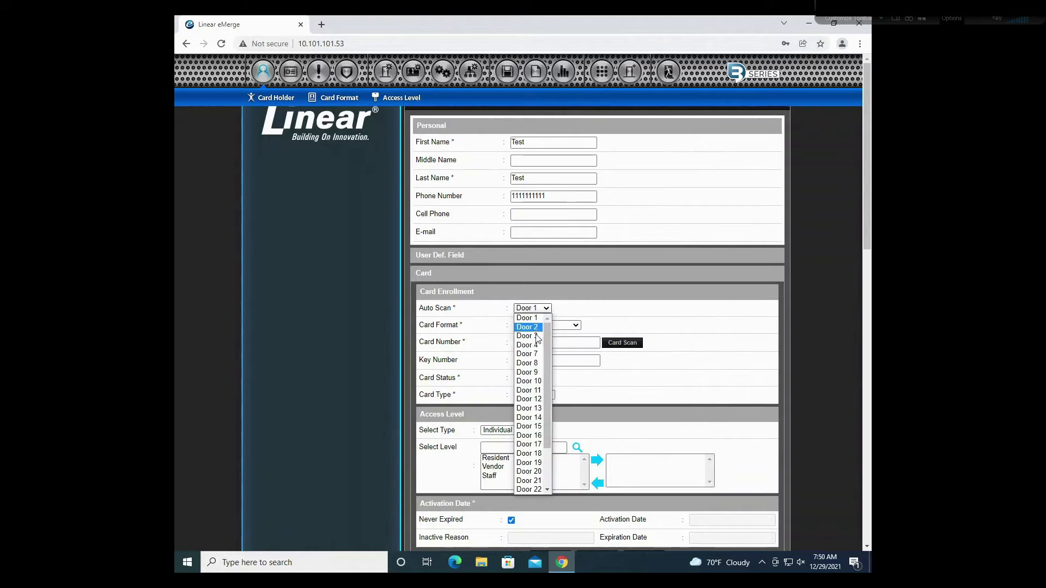
{"action": "left_click", "coordinate": [564, 315]}
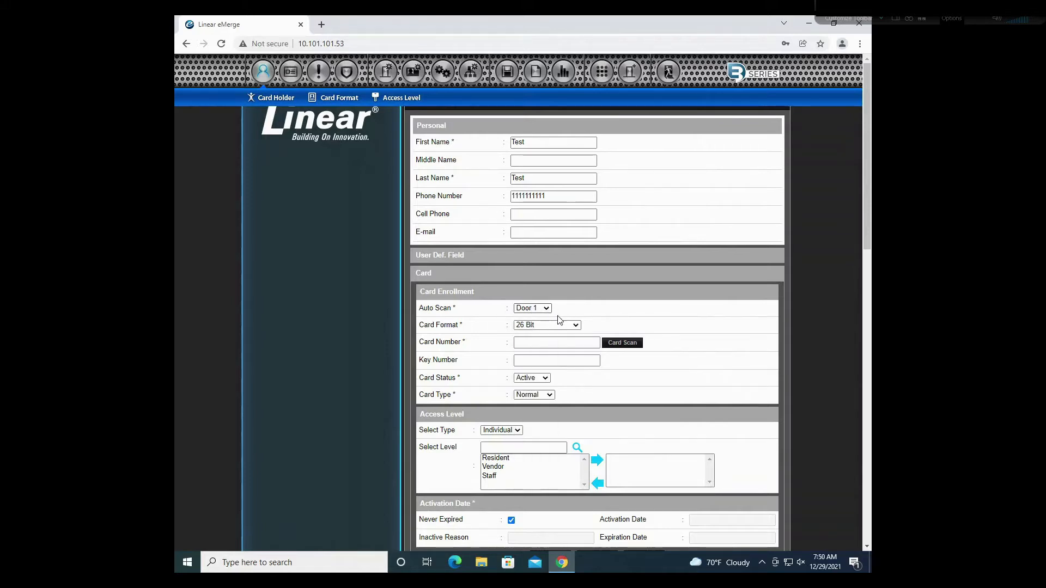
{"action": "left_click", "coordinate": [630, 347]}
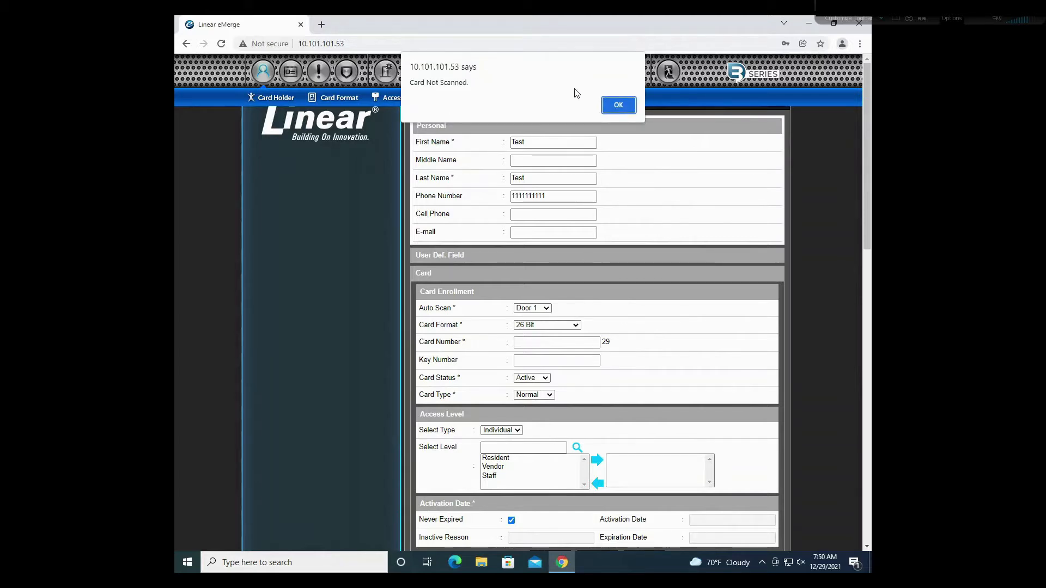
{"action": "left_click", "coordinate": [619, 106]}
{"action": "left_click", "coordinate": [587, 347]}
{"action": "type", "text": "1234"}
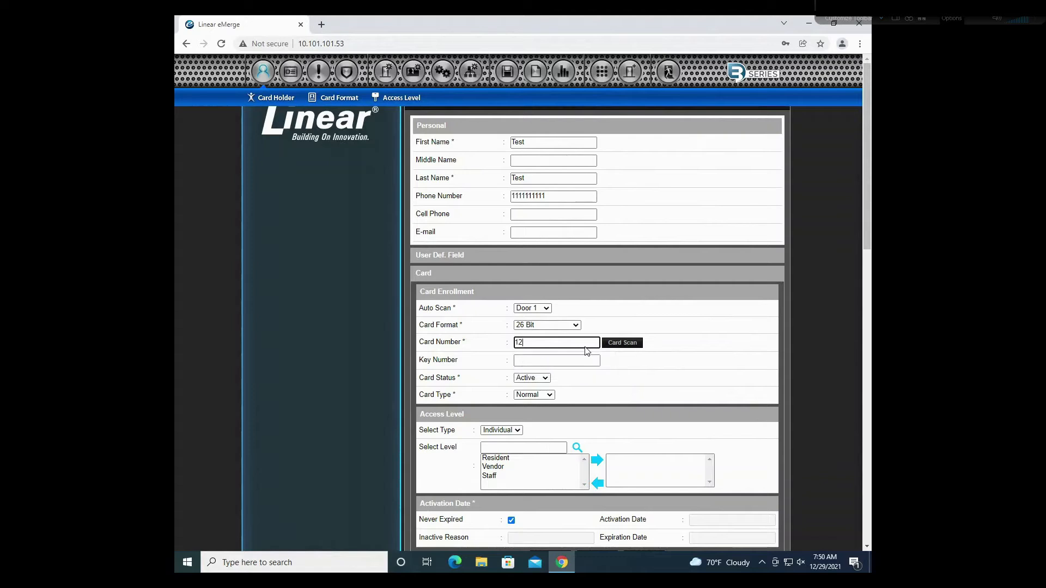
{"action": "left_click", "coordinate": [659, 368]}
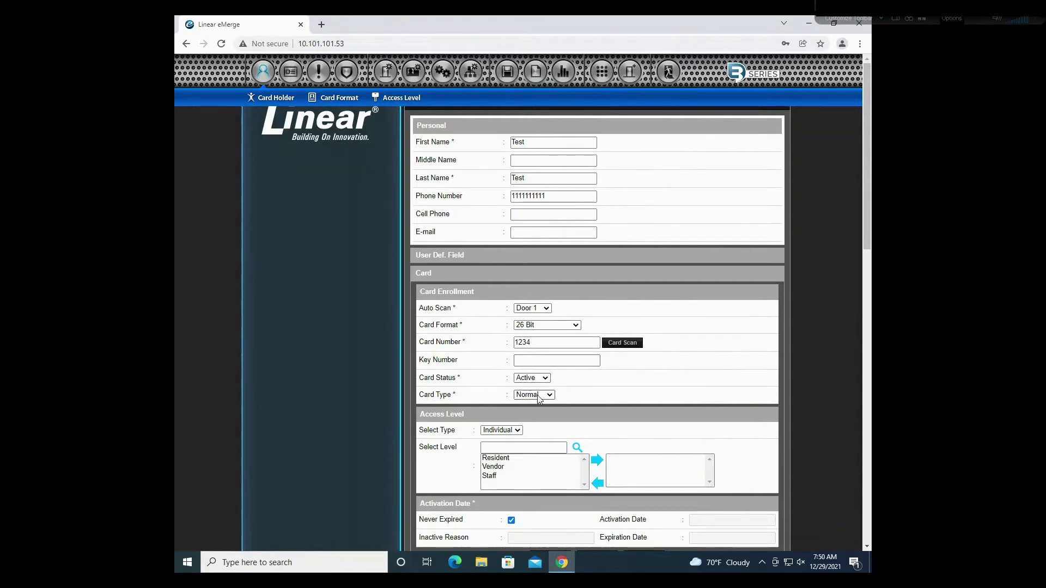
{"action": "scroll", "coordinate": [575, 405], "scroll_direction": "down", "scroll_amount": 1}
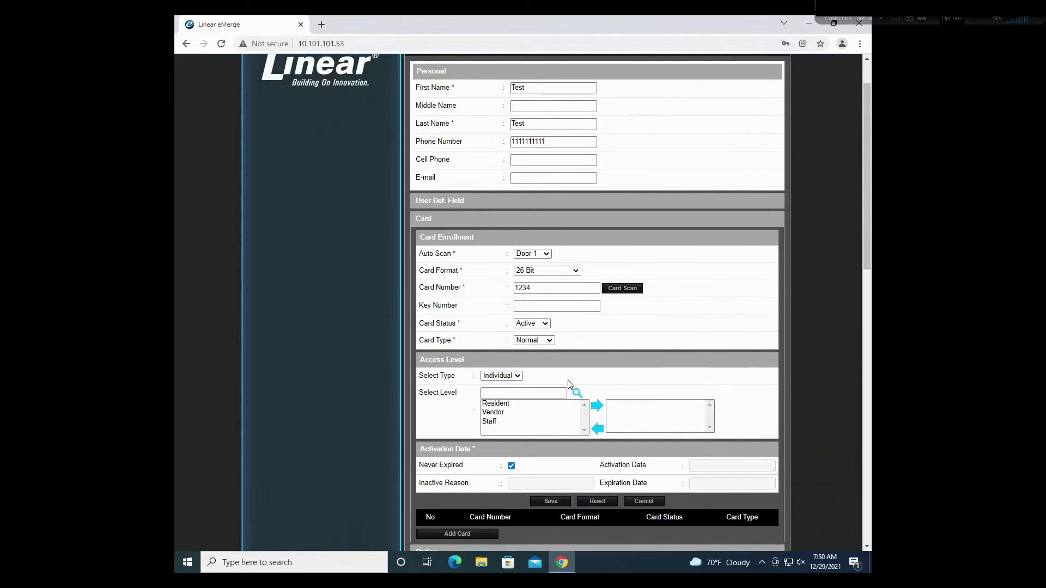
Step: Assign Resident access to card 1234, set it to Never Expired, and save the enrollment
{"action": "left_click", "coordinate": [495, 403]}
{"action": "left_click", "coordinate": [598, 409]}
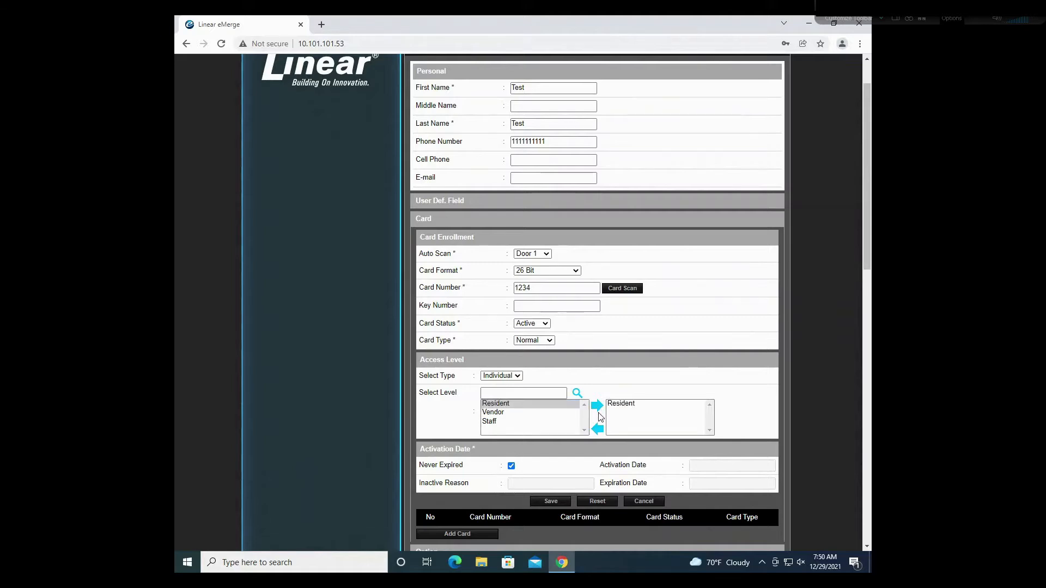
{"action": "scroll", "coordinate": [664, 347], "scroll_direction": "down", "scroll_amount": 2}
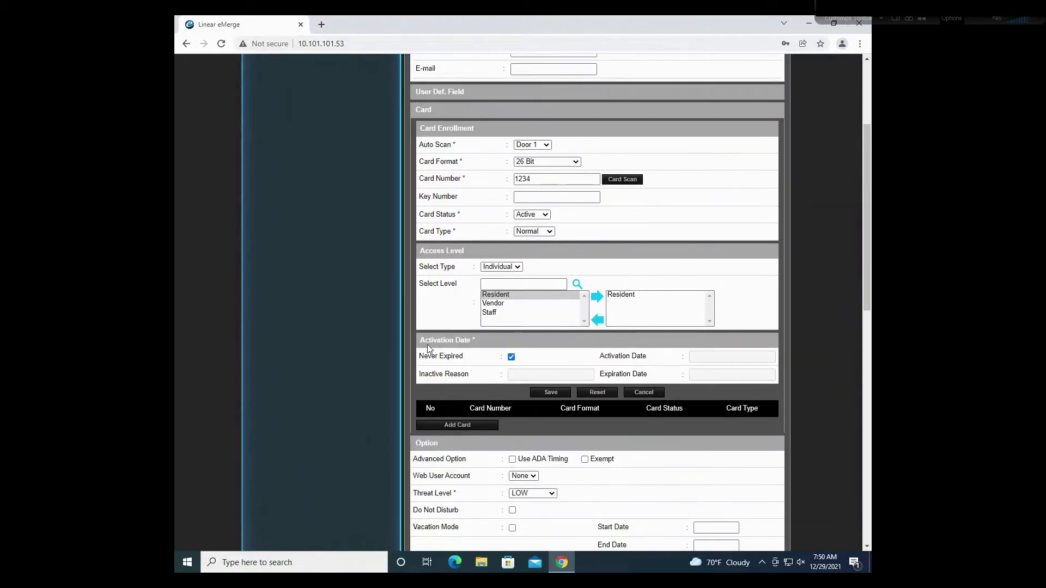
{"action": "left_click", "coordinate": [511, 357]}
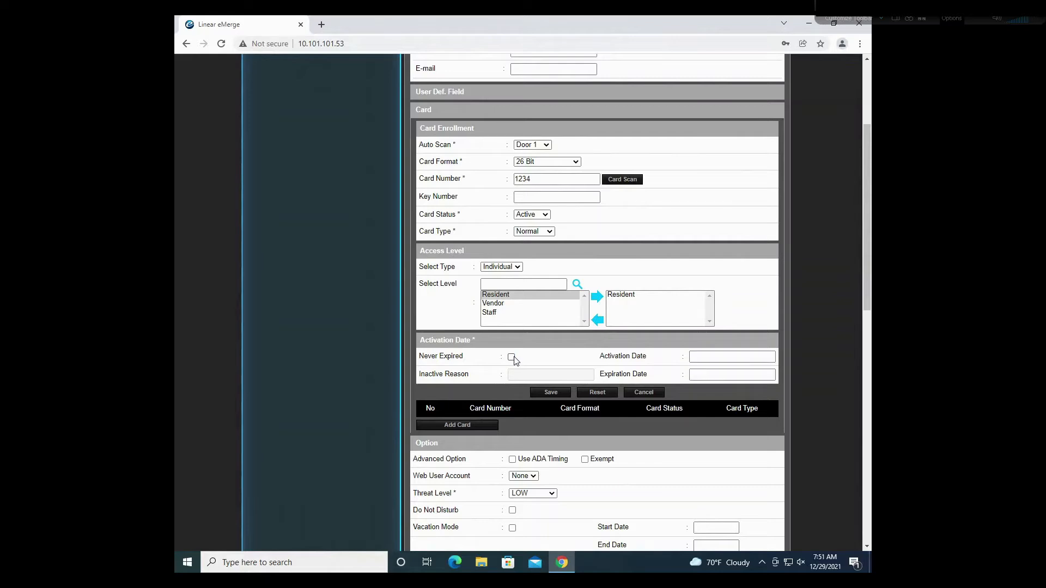
{"action": "left_click", "coordinate": [724, 357]}
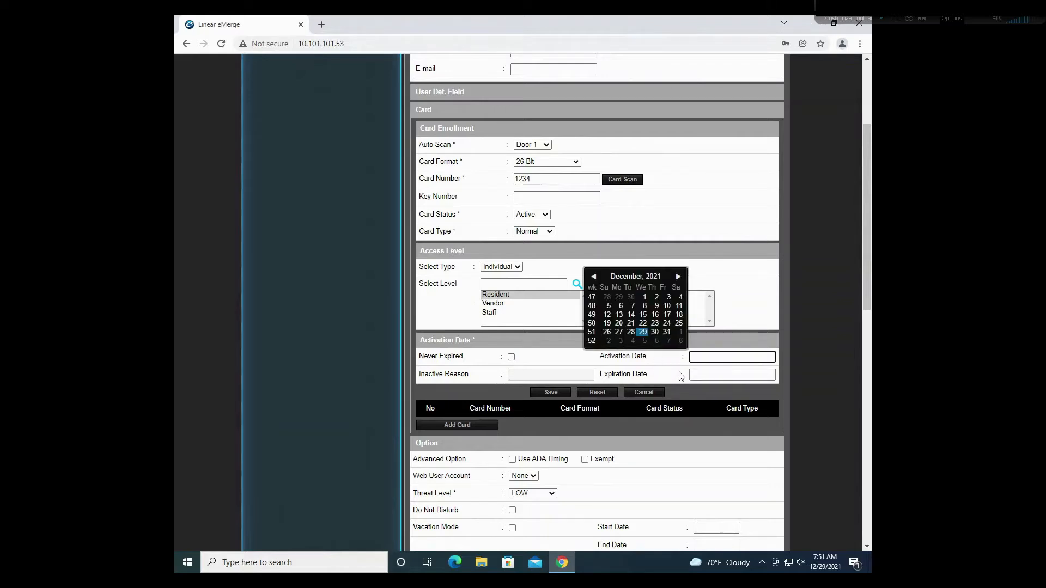
{"action": "left_click", "coordinate": [545, 362]}
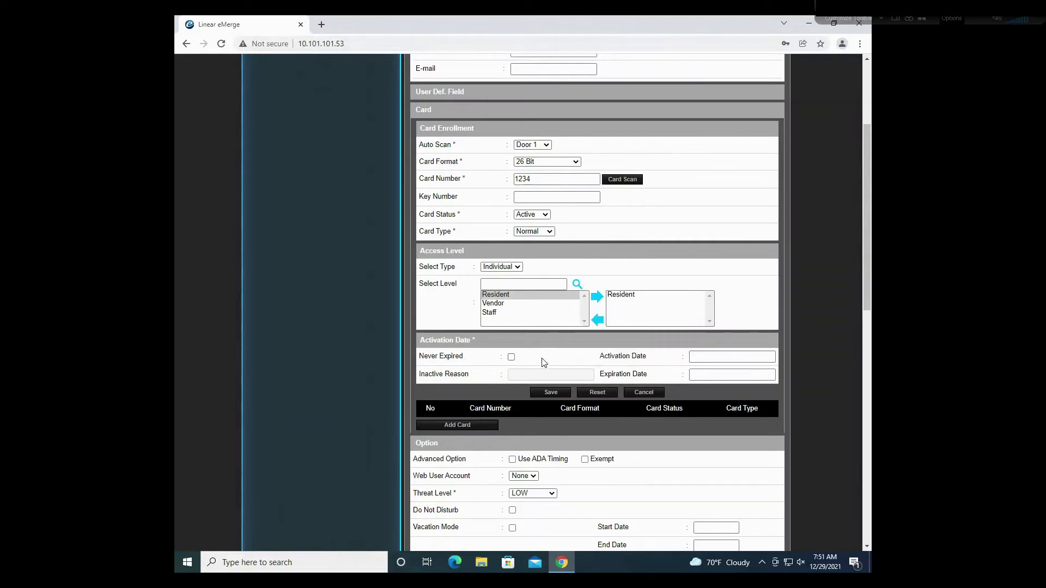
{"action": "left_click", "coordinate": [511, 358]}
{"action": "scroll", "coordinate": [553, 307], "scroll_direction": "down", "scroll_amount": 3}
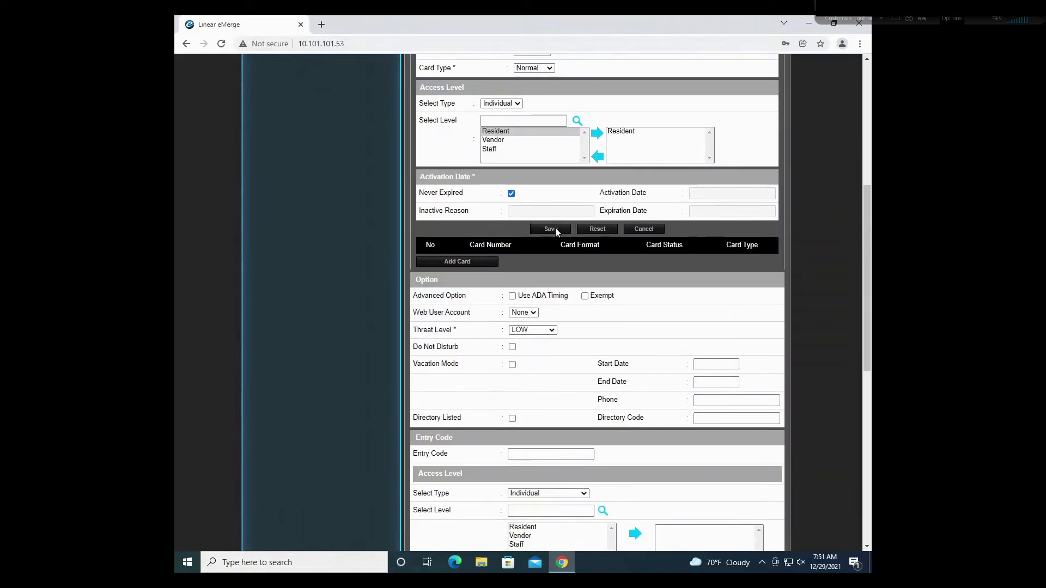
{"action": "left_click", "coordinate": [550, 229]}
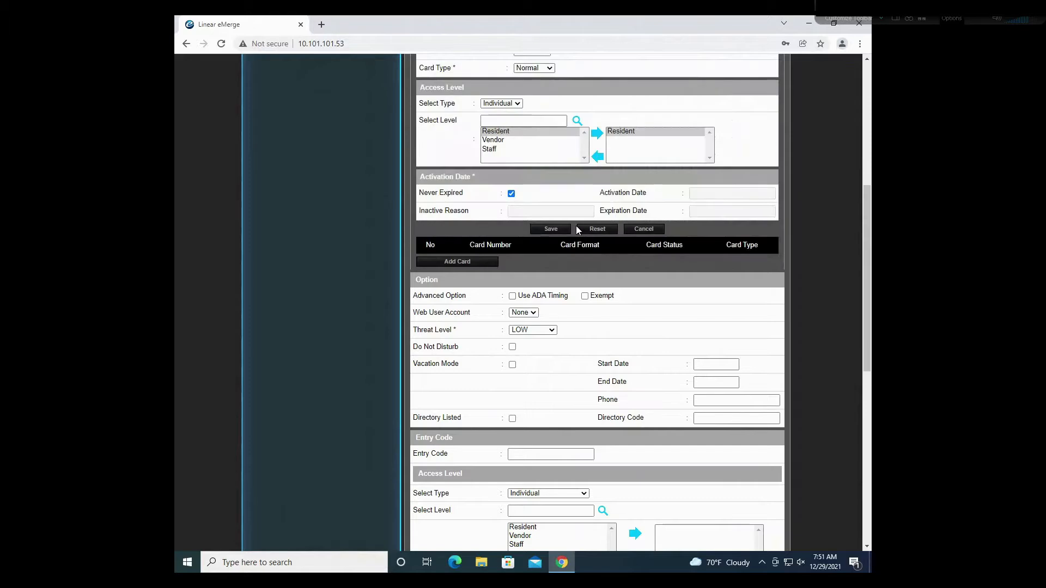
{"action": "scroll", "coordinate": [579, 271], "scroll_direction": "down", "scroll_amount": 2}
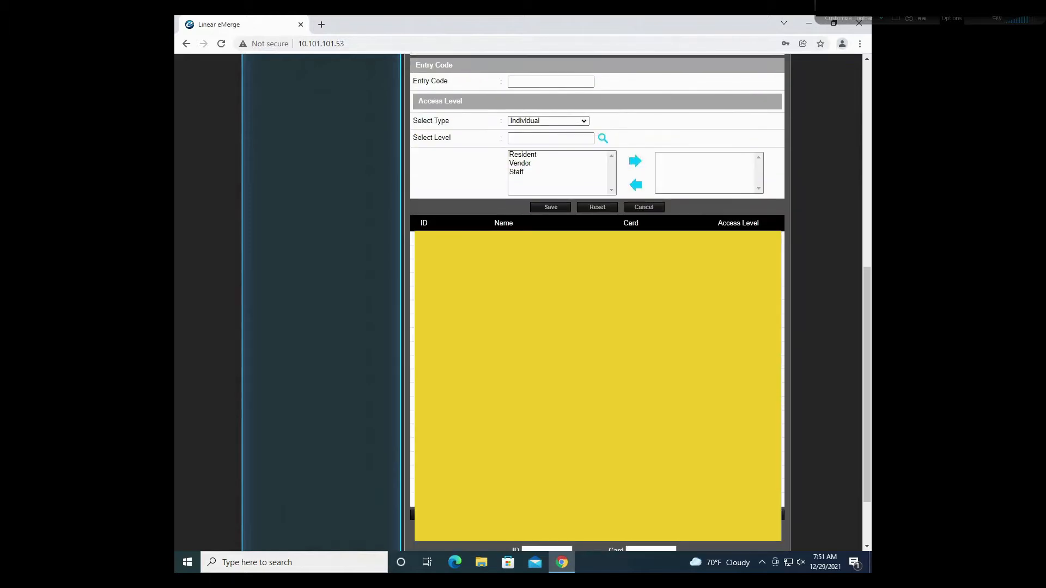
{"action": "scroll", "coordinate": [533, 228], "scroll_direction": "up", "scroll_amount": 6}
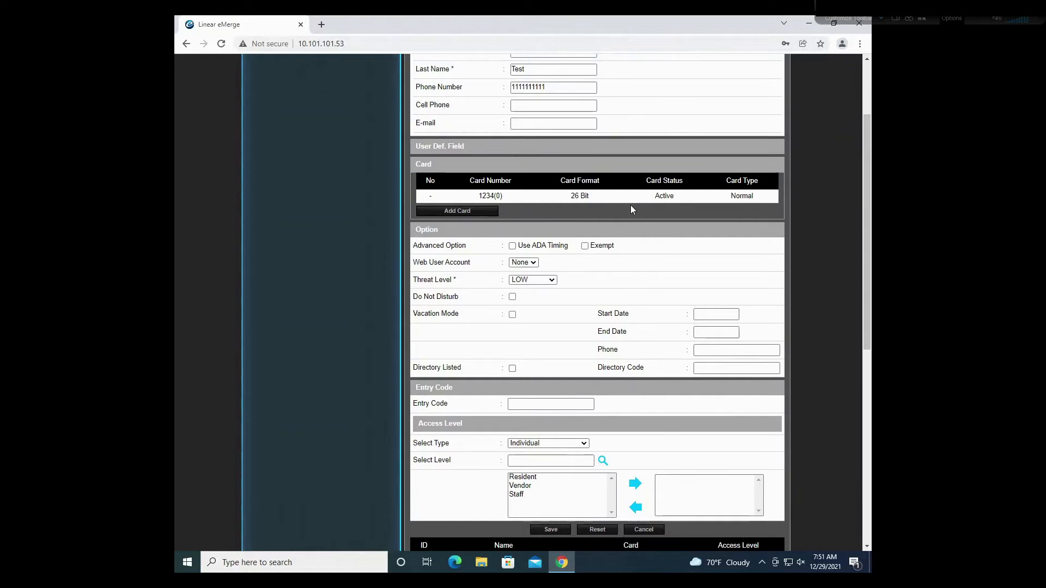
Step: Check Directory Listed and set the directory code to 1324
{"action": "left_click", "coordinate": [512, 369]}
{"action": "left_click", "coordinate": [739, 371]}
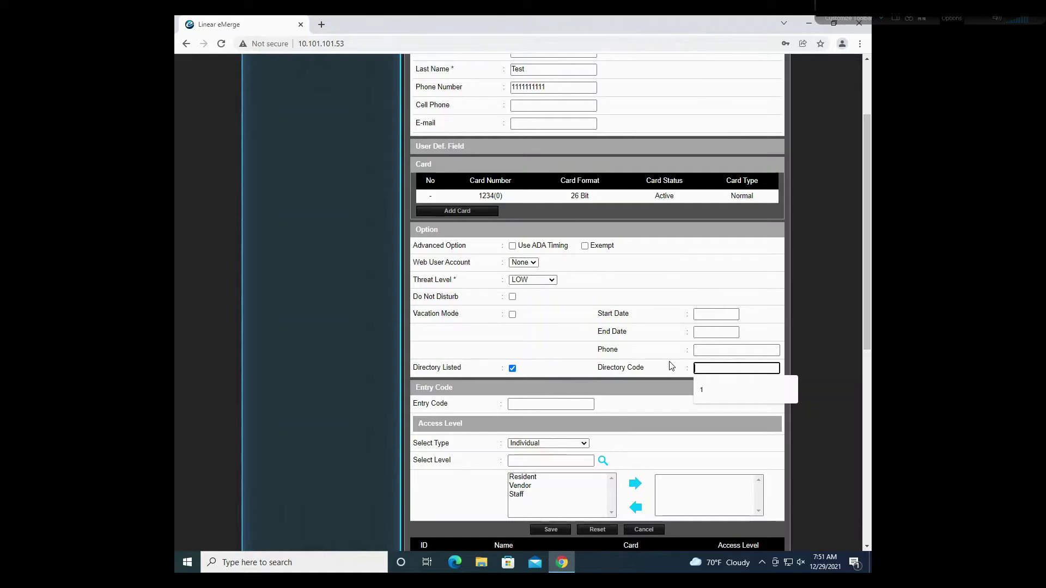
{"action": "type", "text": "1324"}
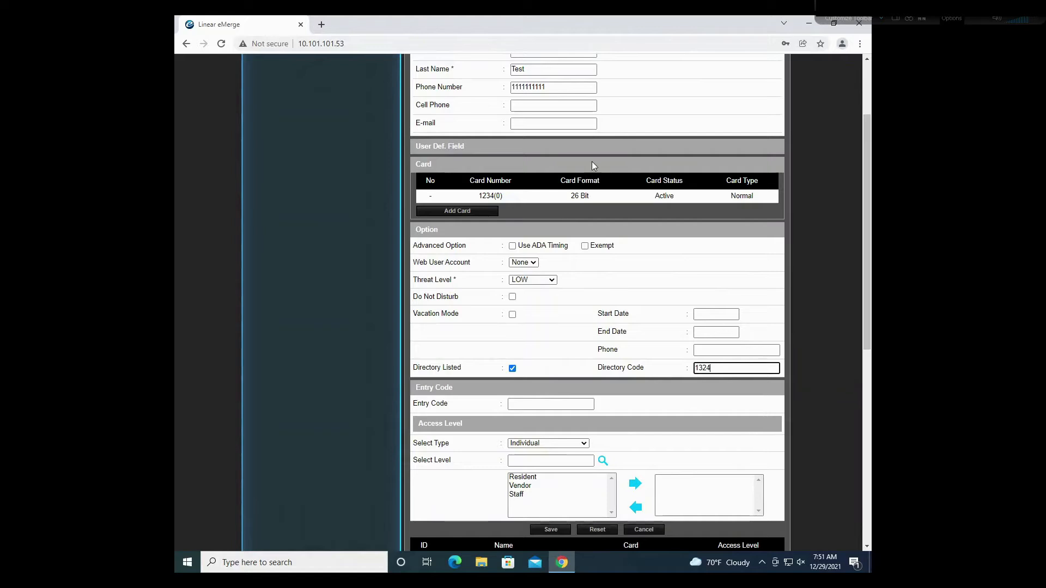
{"action": "left_click", "coordinate": [573, 313]}
{"action": "left_click", "coordinate": [550, 405]}
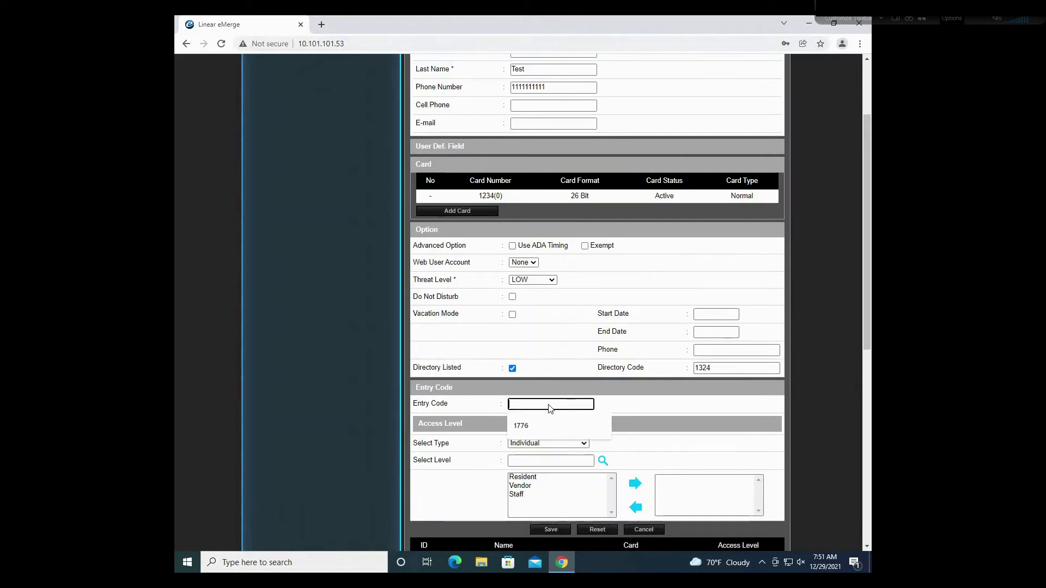
{"action": "left_click", "coordinate": [538, 380]}
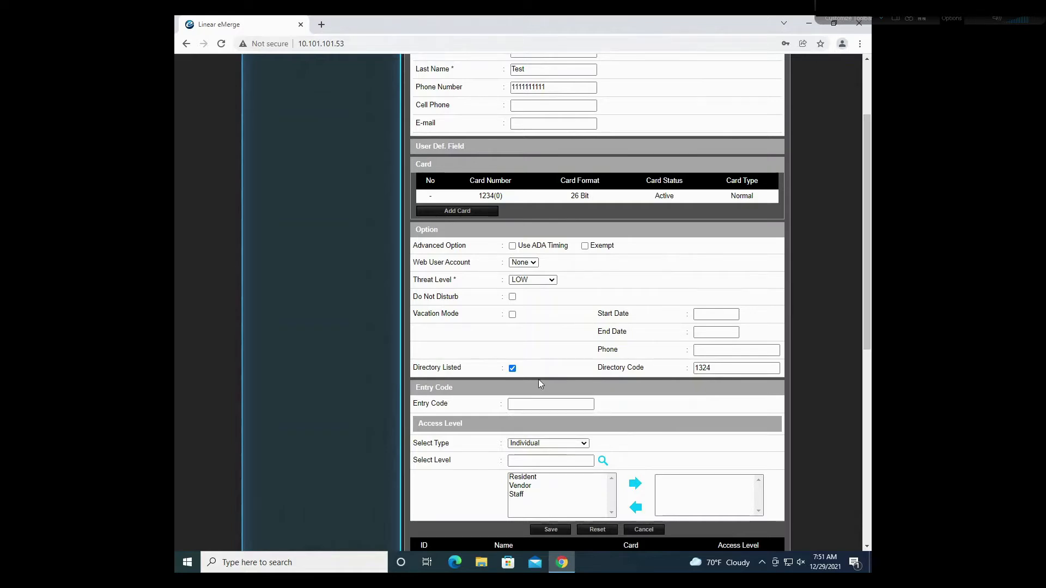
Step: Fill in the cardholder's entry code, deleting a stray trailing character
{"action": "left_click", "coordinate": [555, 405]}
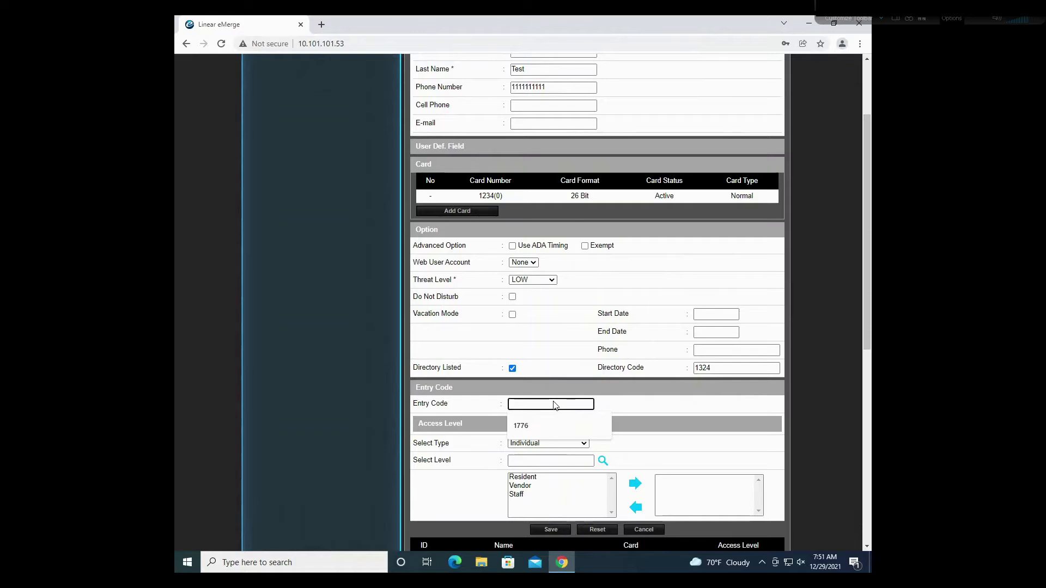
{"action": "type", "text": "1324567"}
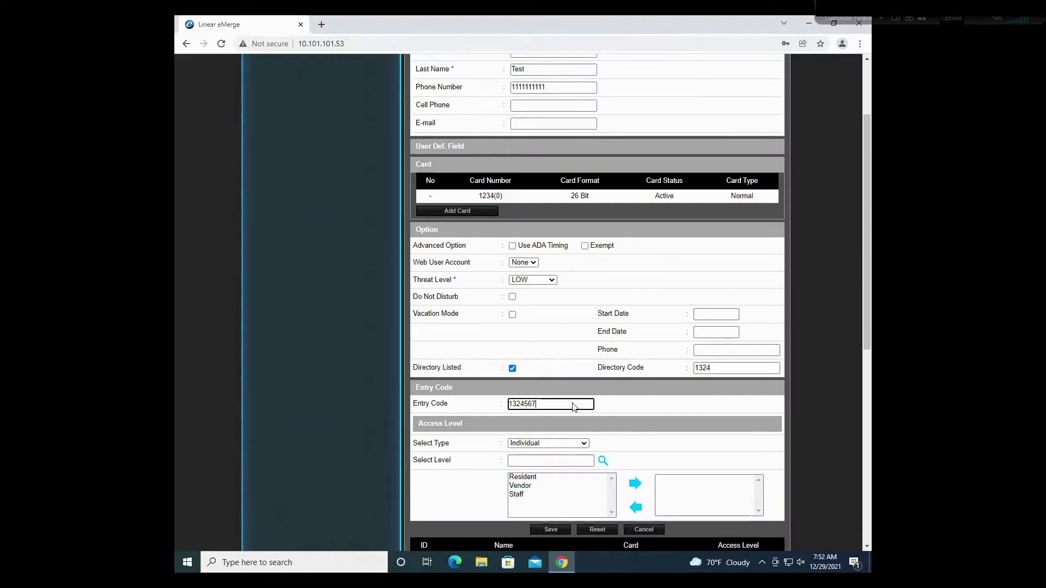
{"action": "key", "text": "BackSpace"}
{"action": "left_click", "coordinate": [705, 440]}
{"action": "scroll", "coordinate": [567, 435], "scroll_direction": "down", "scroll_amount": 1}
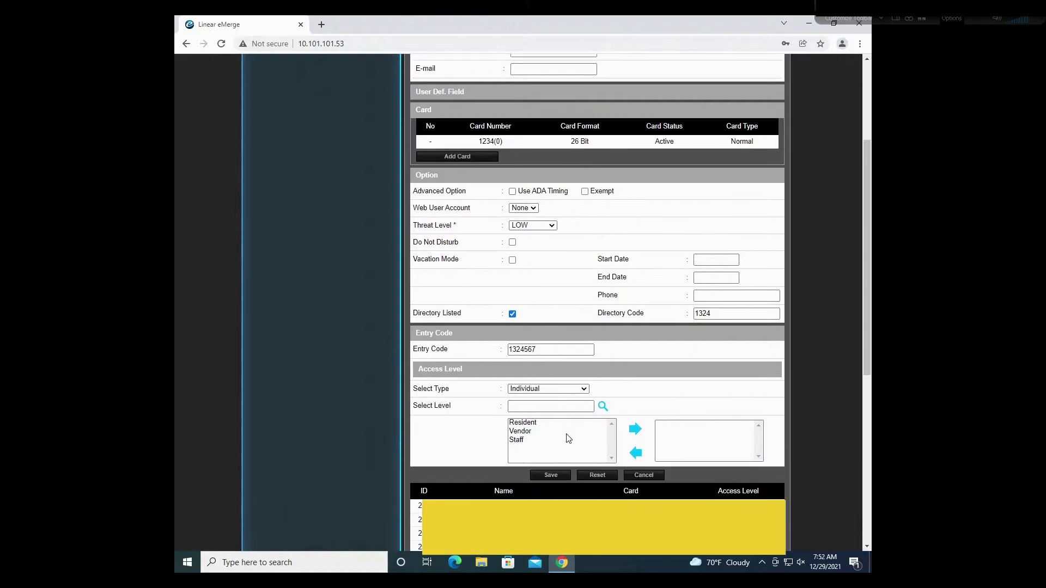
Step: Add Resident to the entry code's access levels and save the Test Test cardholder
{"action": "left_click", "coordinate": [537, 423]}
{"action": "left_click", "coordinate": [637, 431]}
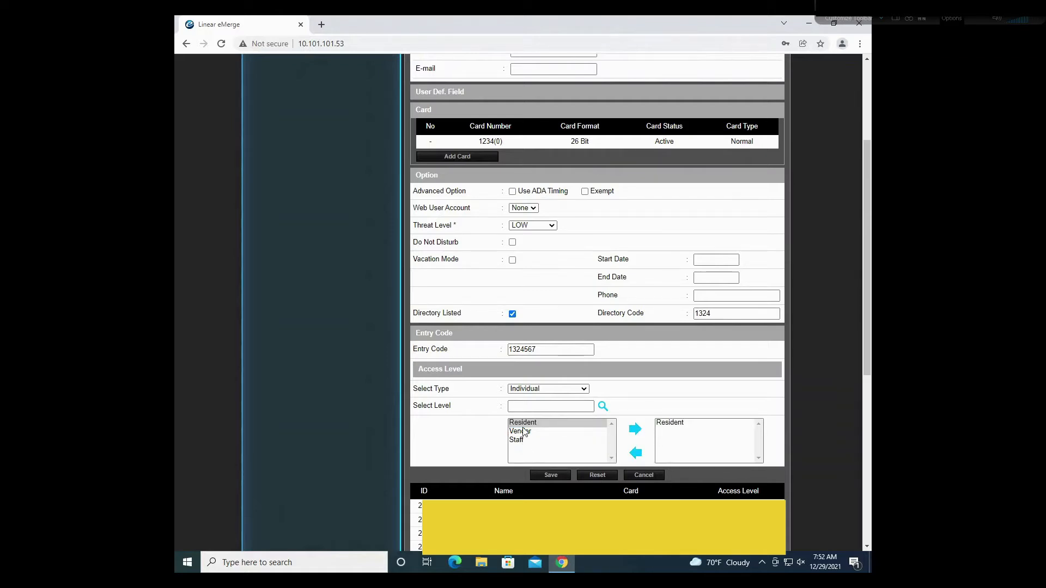
{"action": "left_click", "coordinate": [550, 475]}
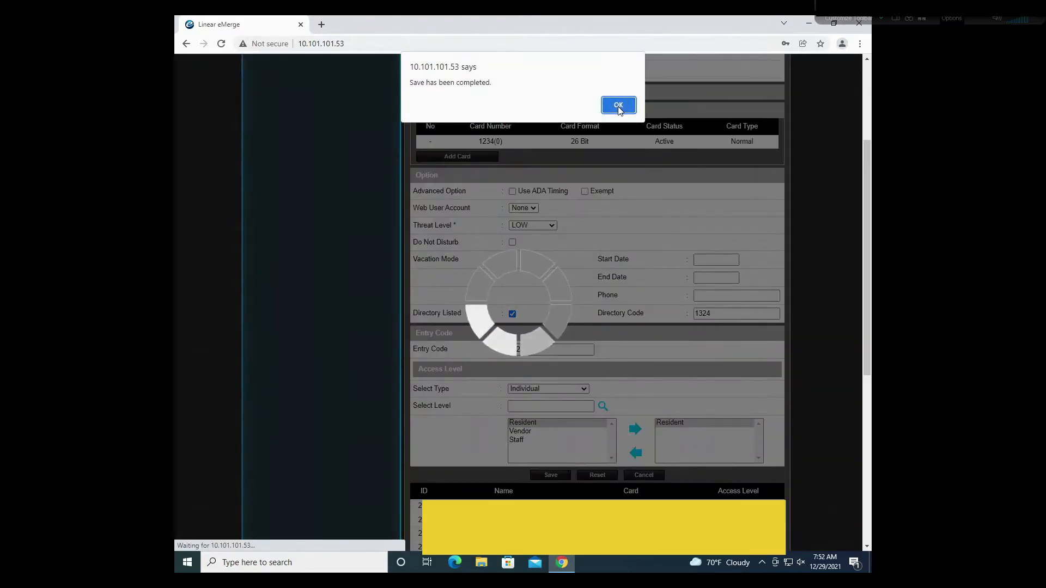
{"action": "left_click", "coordinate": [617, 107]}
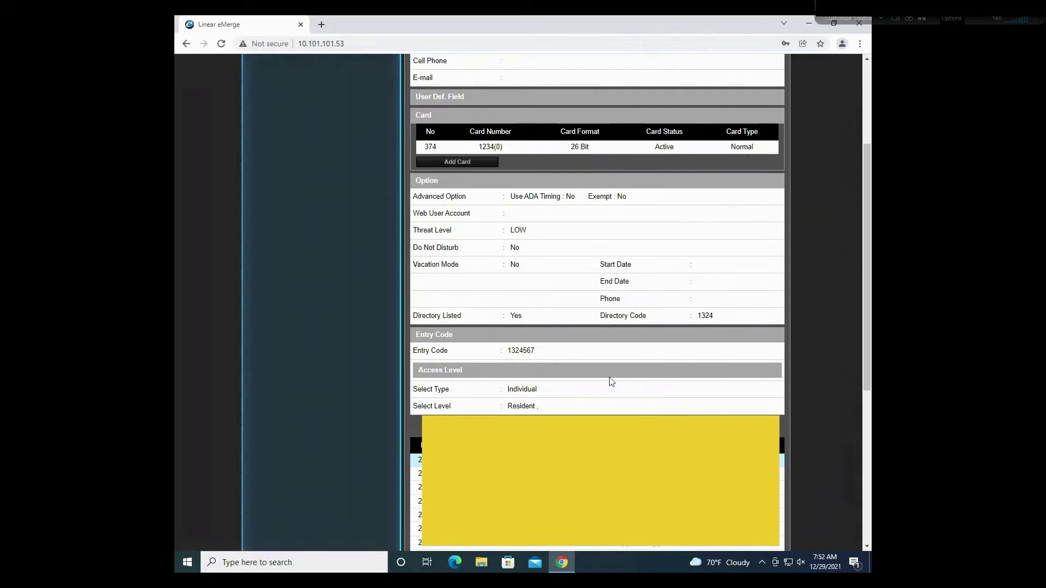
{"action": "scroll", "coordinate": [512, 370], "scroll_direction": "down", "scroll_amount": 1}
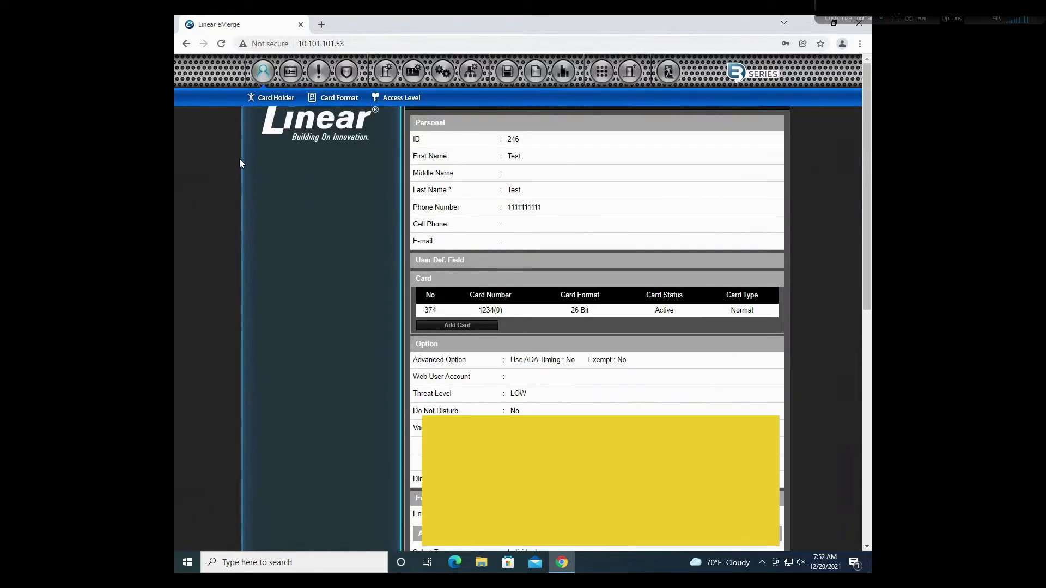
Step: Open the 26 Bit card format for editing, step through its bit fields, then close unchanged
{"action": "left_click", "coordinate": [332, 99]}
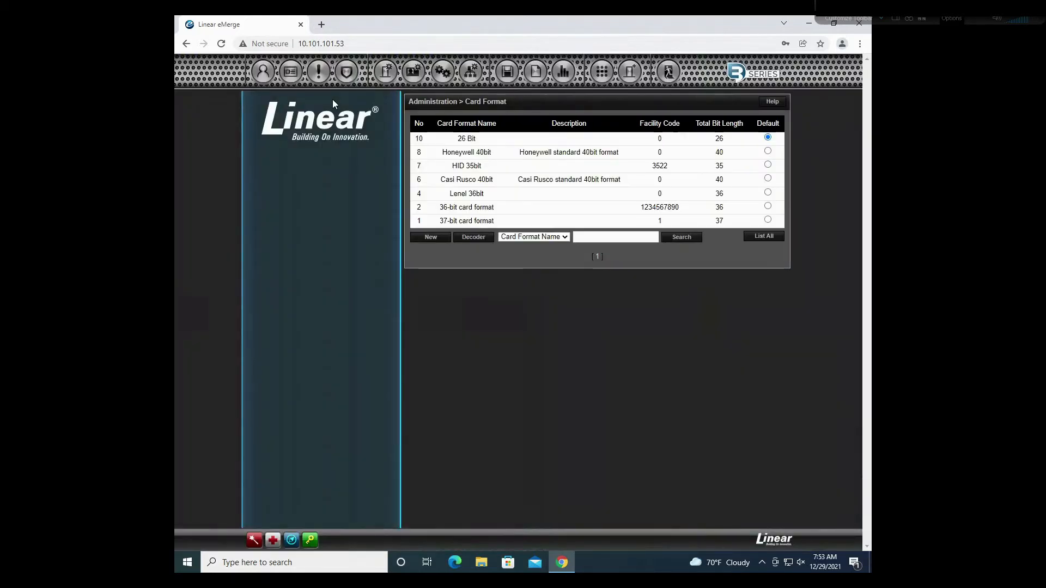
{"action": "left_click", "coordinate": [500, 141]}
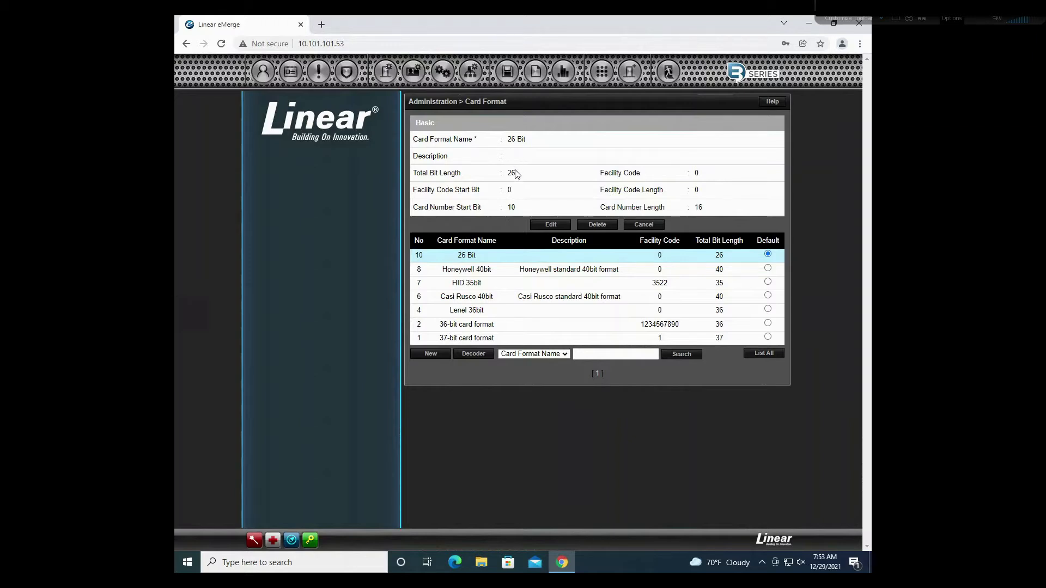
{"action": "left_click", "coordinate": [551, 225]}
{"action": "left_click", "coordinate": [521, 215]}
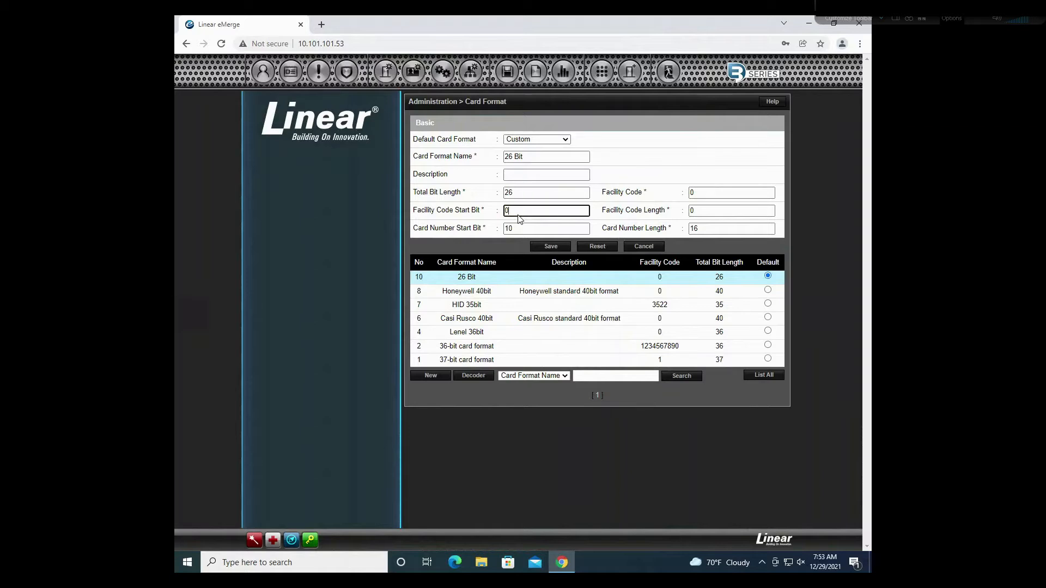
{"action": "left_click", "coordinate": [515, 229]}
{"action": "left_click", "coordinate": [736, 193]}
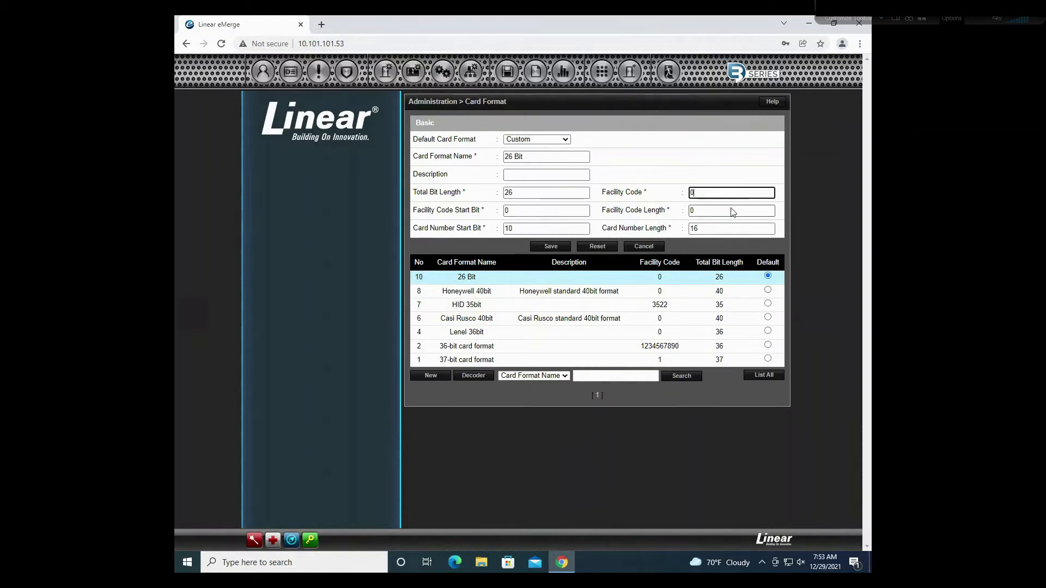
{"action": "left_click", "coordinate": [733, 213]}
{"action": "left_click", "coordinate": [714, 232]}
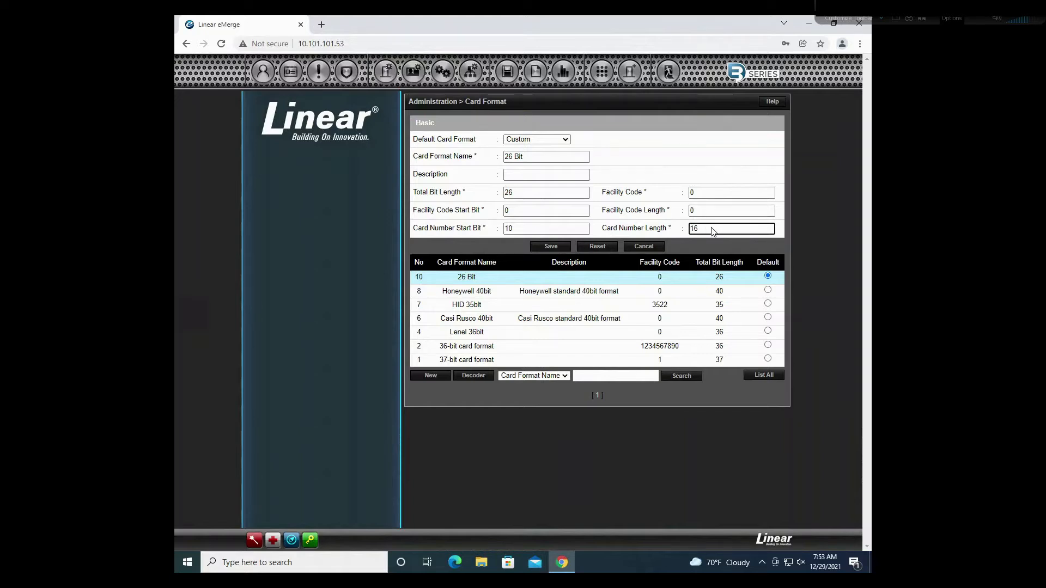
{"action": "left_click", "coordinate": [639, 244]}
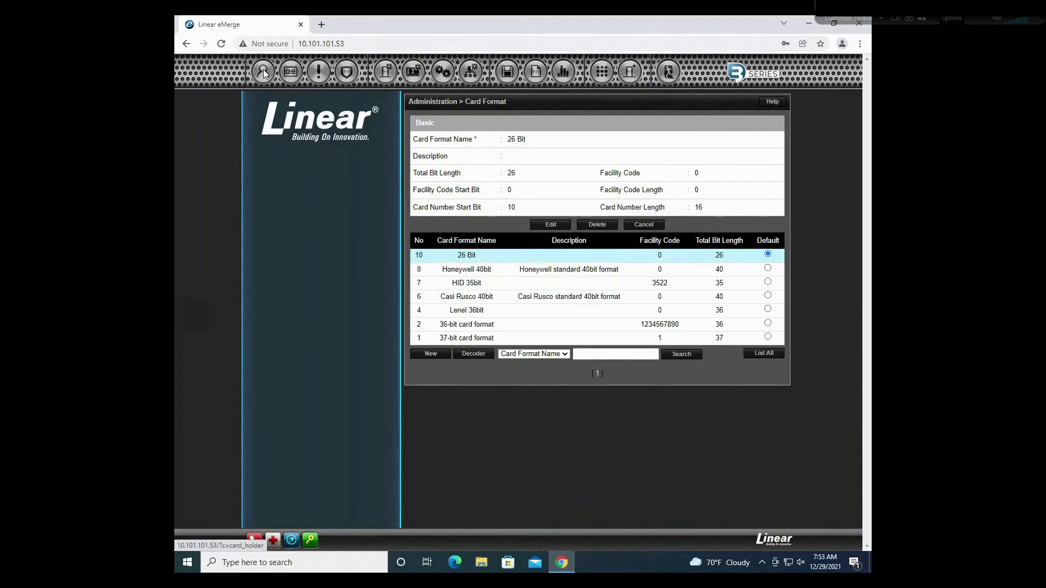
{"action": "mouse_move", "coordinate": [264, 74]}
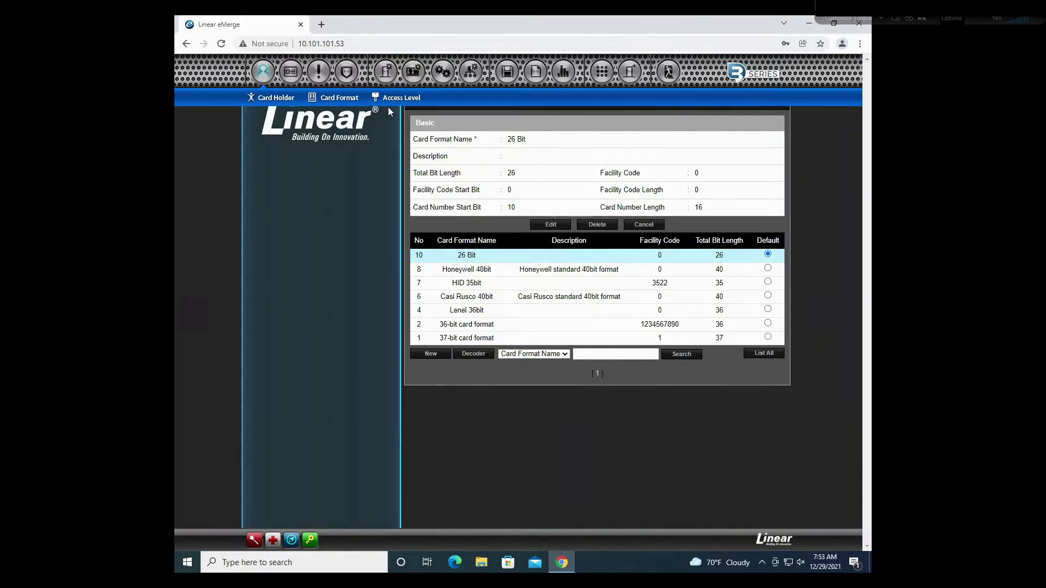
Step: Start a new access level named Test on the Always schedule
{"action": "left_click", "coordinate": [403, 99]}
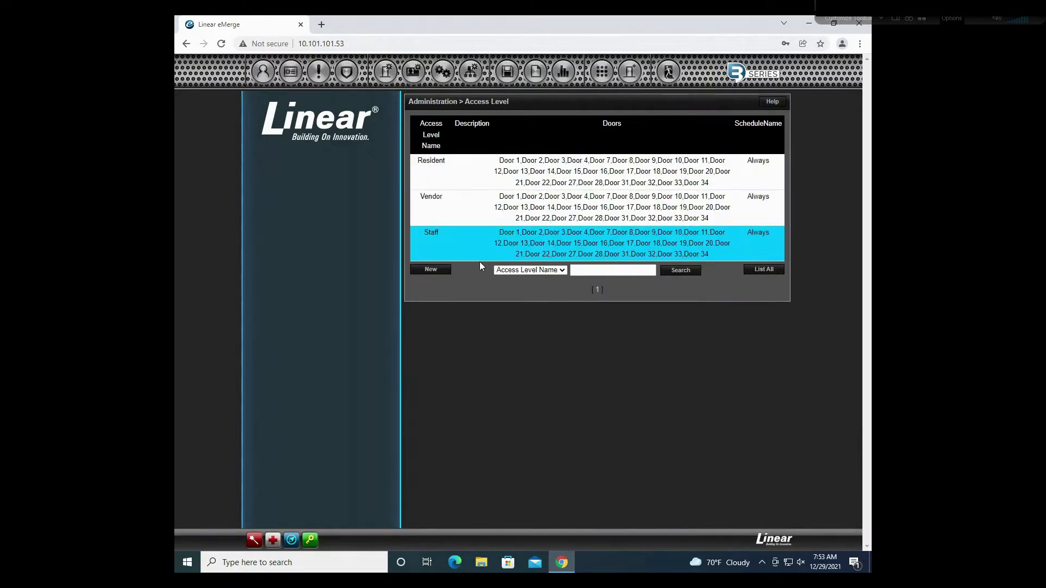
{"action": "left_click", "coordinate": [434, 274]}
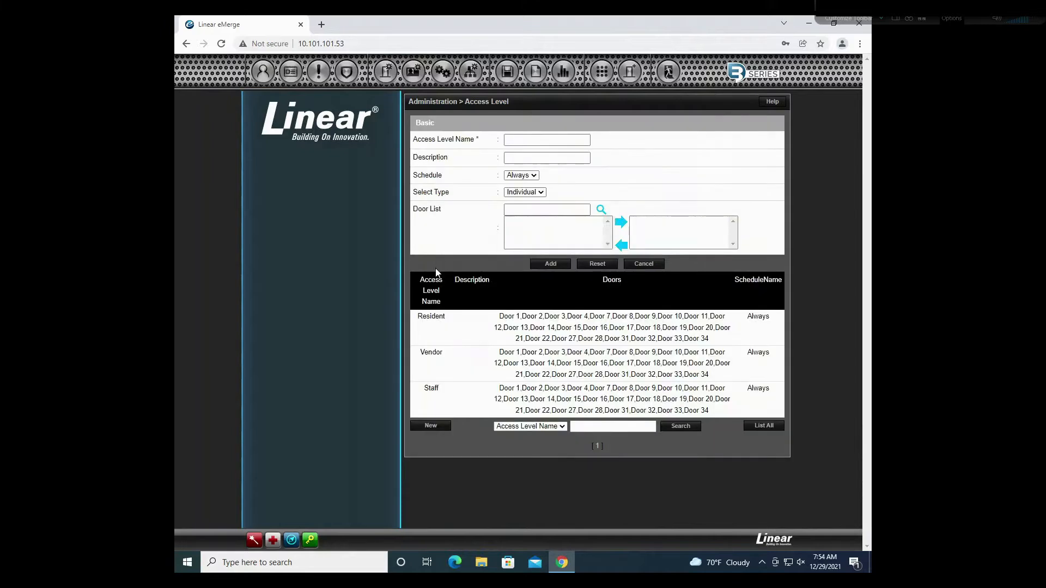
{"action": "left_click", "coordinate": [543, 141]}
{"action": "type", "text": "T"}
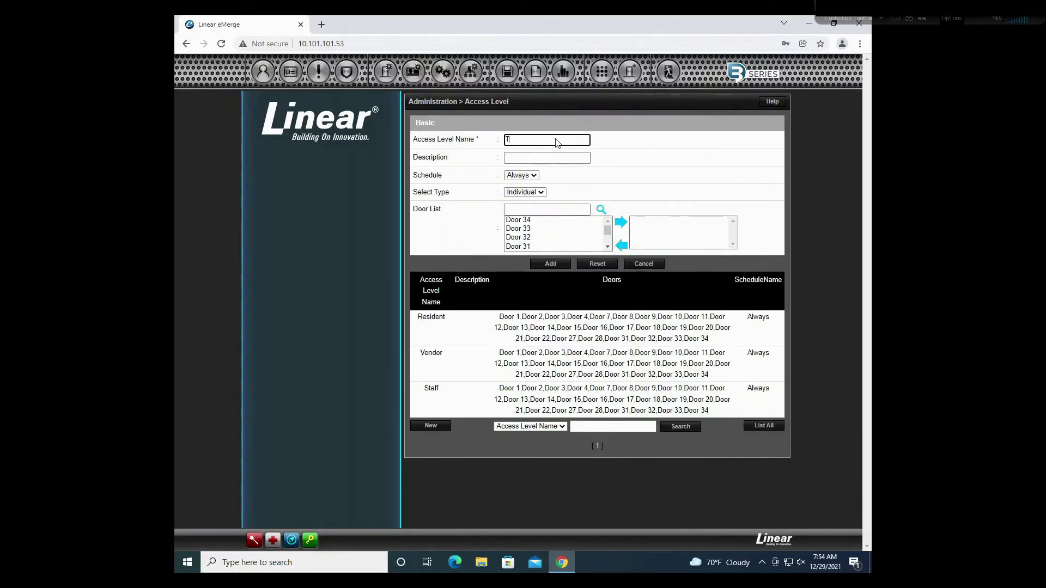
{"action": "type", "text": "est"}
{"action": "key", "text": "Tab"}
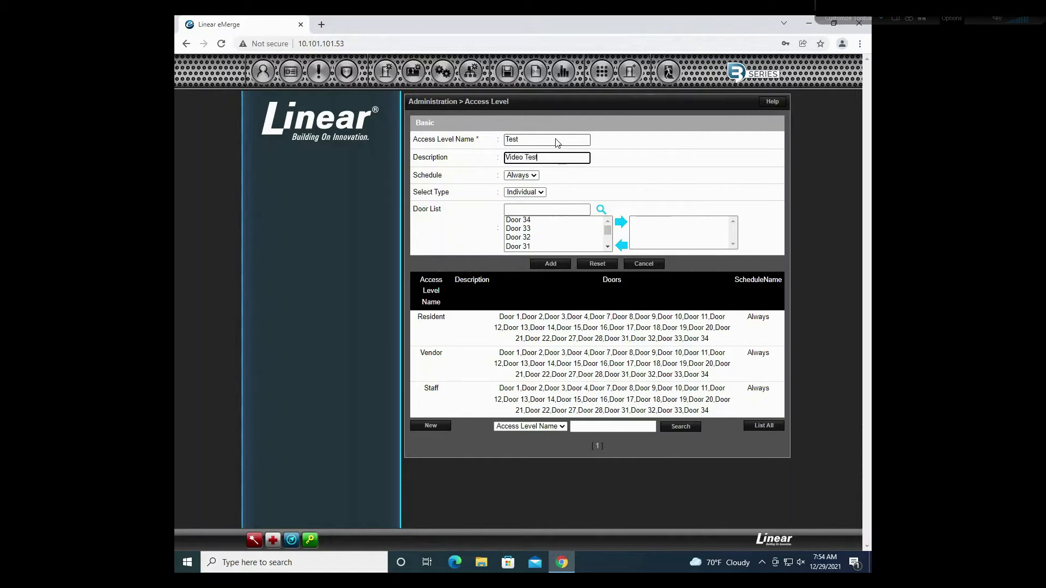
{"action": "left_click", "coordinate": [524, 175]}
{"action": "left_click", "coordinate": [523, 183]}
Step: Add Doors 34, 33, 31 and 32 to the access level and save it
{"action": "left_click", "coordinate": [530, 222]}
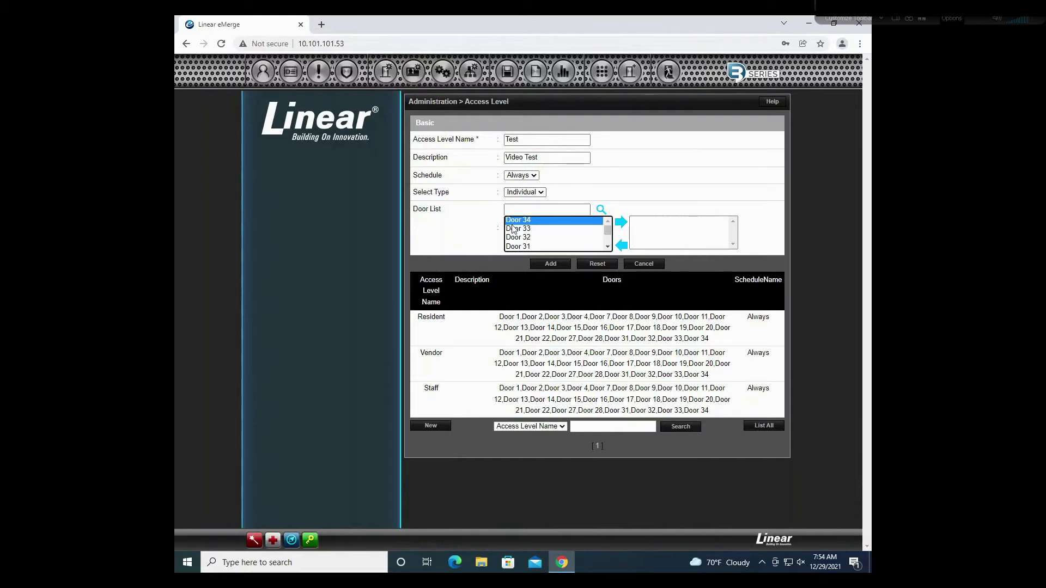
{"action": "left_click", "coordinate": [621, 221]}
{"action": "left_click", "coordinate": [565, 230]}
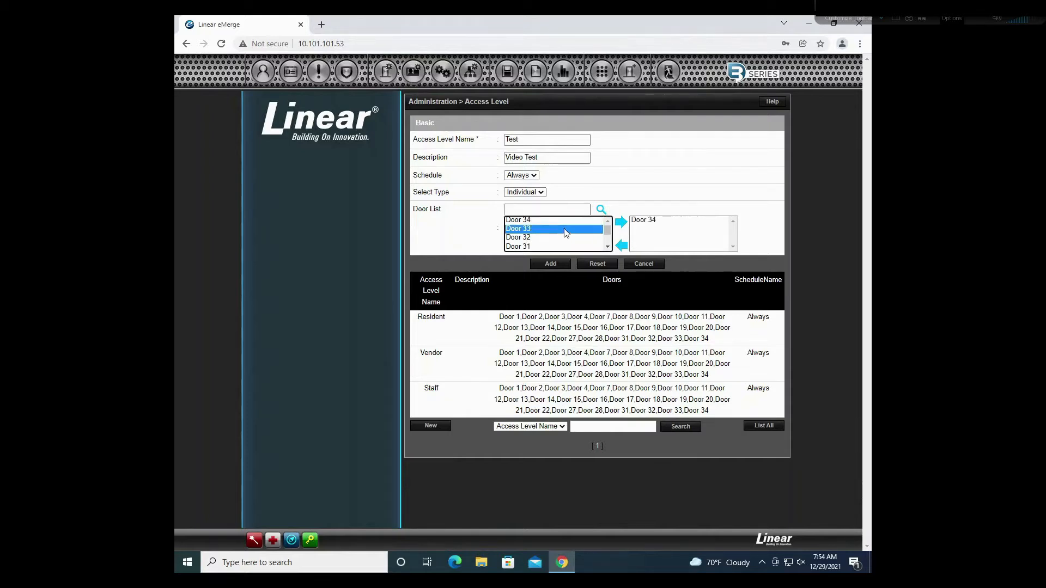
{"action": "left_click", "coordinate": [621, 221]}
{"action": "left_click", "coordinate": [539, 247]}
{"action": "left_click", "coordinate": [621, 222]}
{"action": "left_click", "coordinate": [598, 237]}
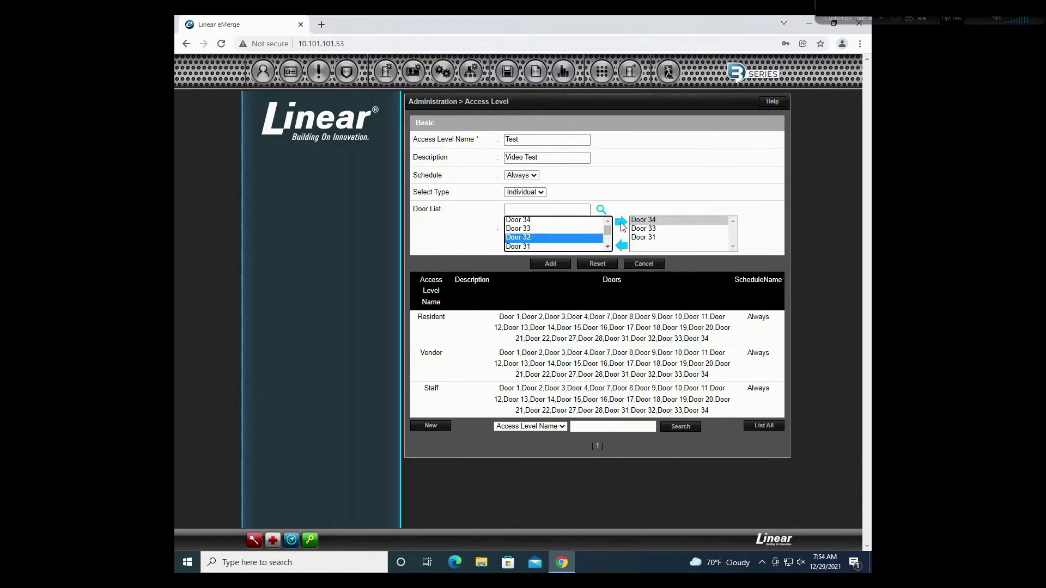
{"action": "left_click", "coordinate": [622, 222]}
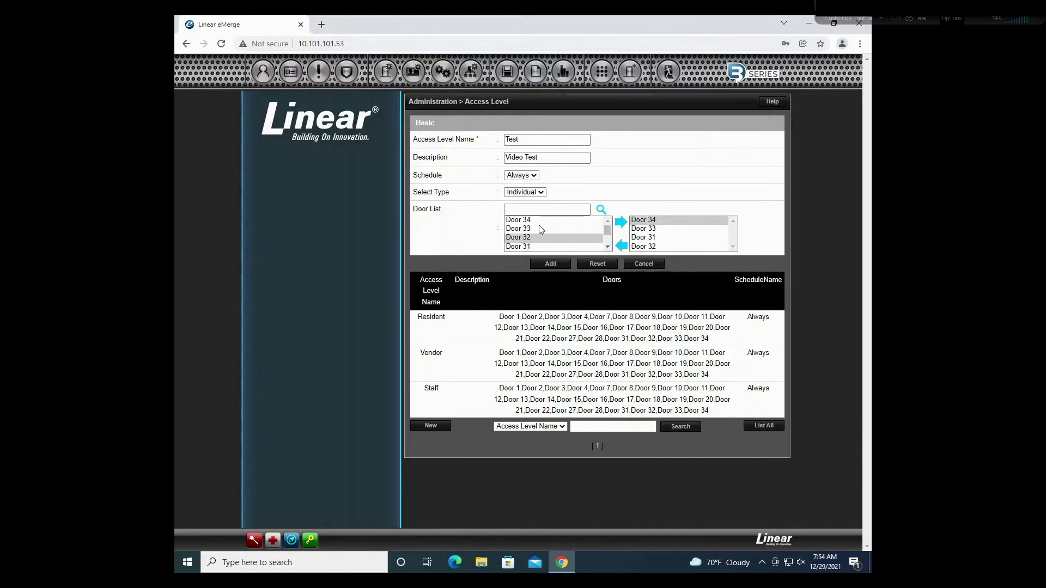
{"action": "left_click", "coordinate": [558, 266]}
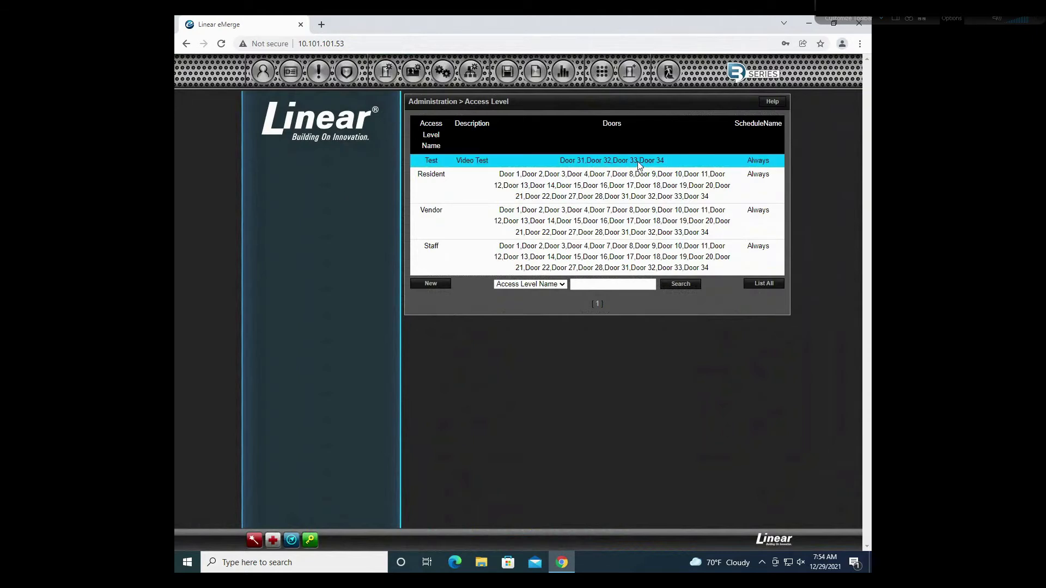
Step: Open the Test Test resident's record from the Card Holder list
{"action": "mouse_move", "coordinate": [257, 72]}
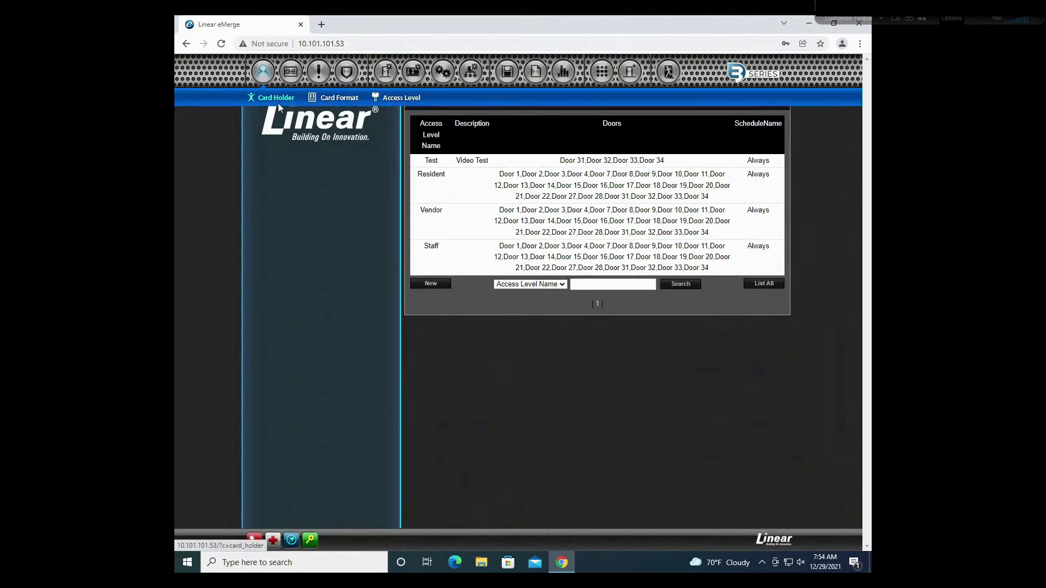
{"action": "left_click", "coordinate": [277, 103]}
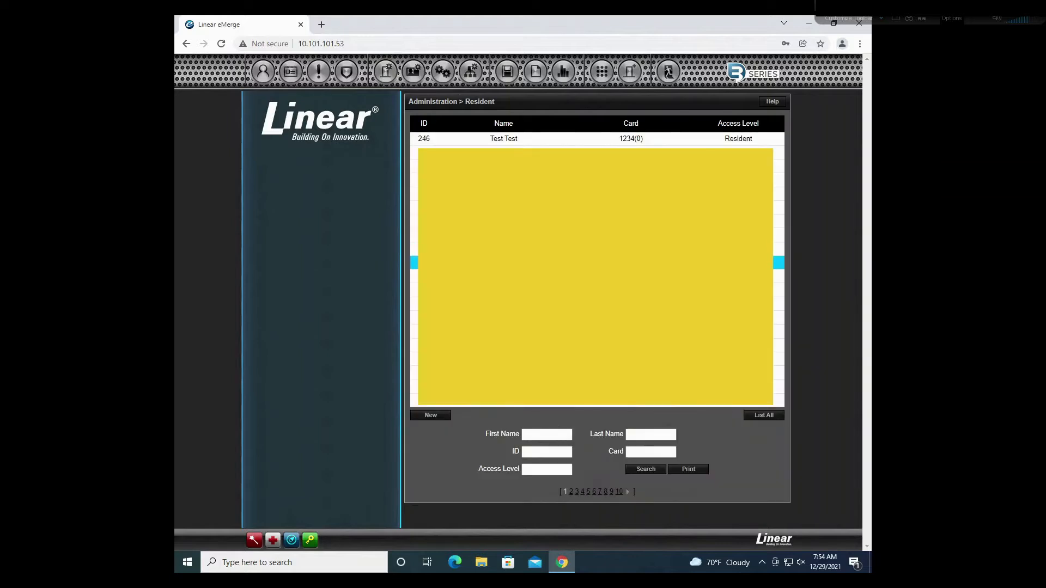
{"action": "left_click", "coordinate": [528, 146]}
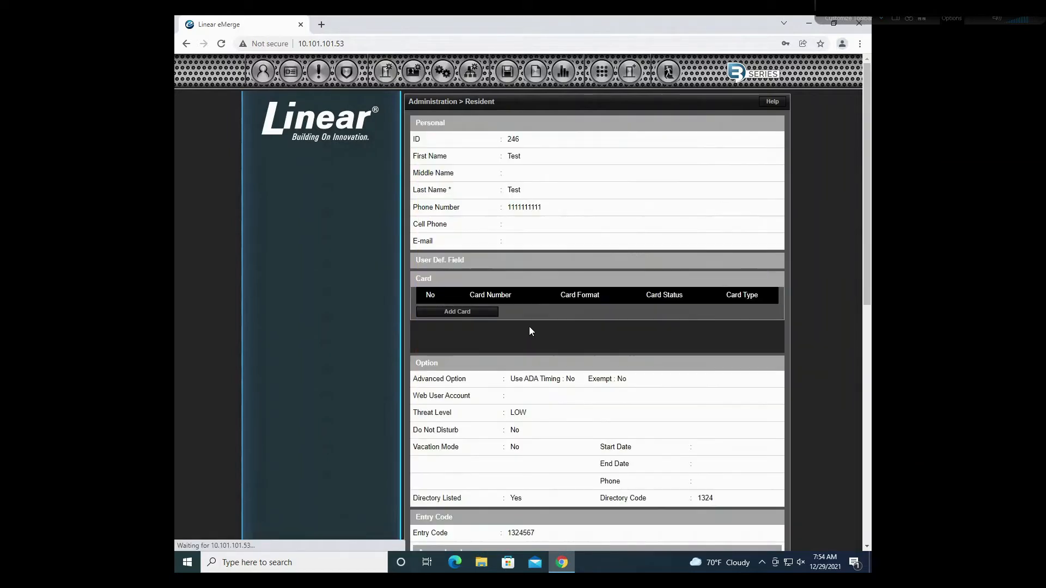
{"action": "scroll", "coordinate": [526, 305], "scroll_direction": "down", "scroll_amount": 8}
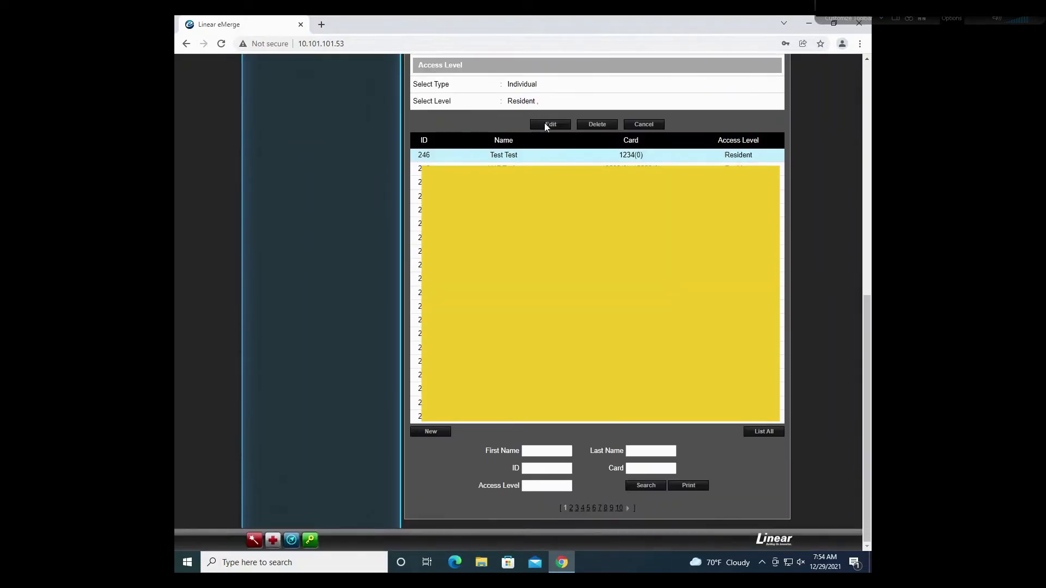
Step: Try the Test, Vendor and Resident access levels, then cancel, leaving Resident unchanged
{"action": "left_click", "coordinate": [550, 125]}
{"action": "scroll", "coordinate": [717, 170], "scroll_direction": "up", "scroll_amount": 4}
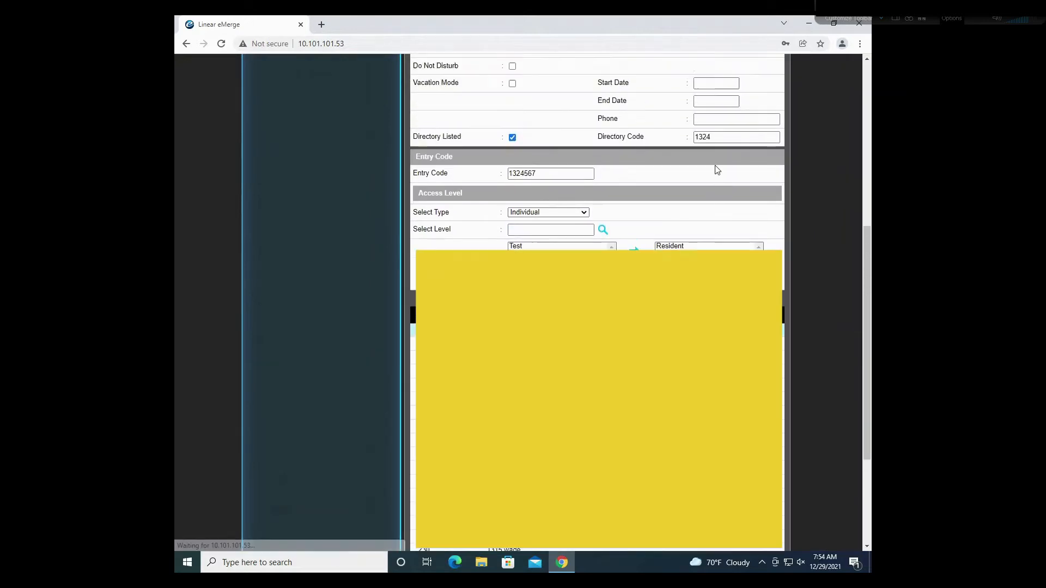
{"action": "left_click", "coordinate": [518, 342]}
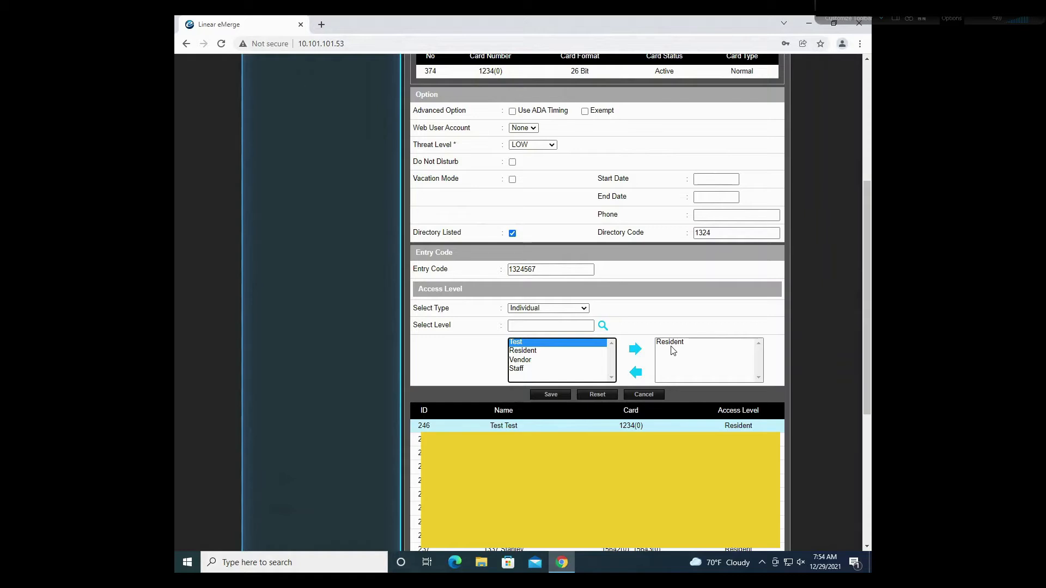
{"action": "left_click", "coordinate": [546, 360]}
{"action": "left_click", "coordinate": [541, 350]}
{"action": "left_click", "coordinate": [541, 344]}
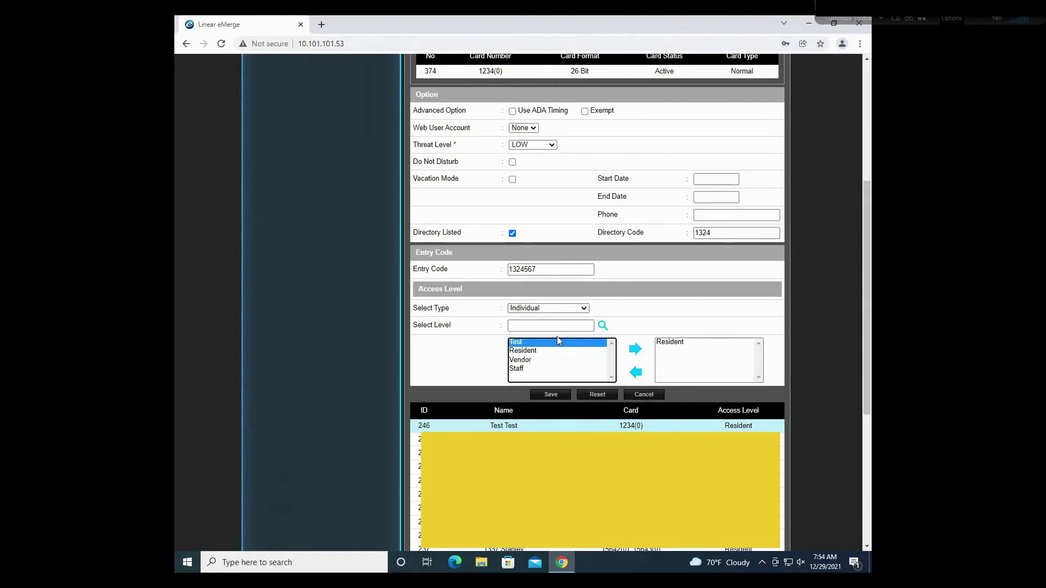
{"action": "left_click", "coordinate": [621, 328]}
{"action": "left_click", "coordinate": [602, 328]}
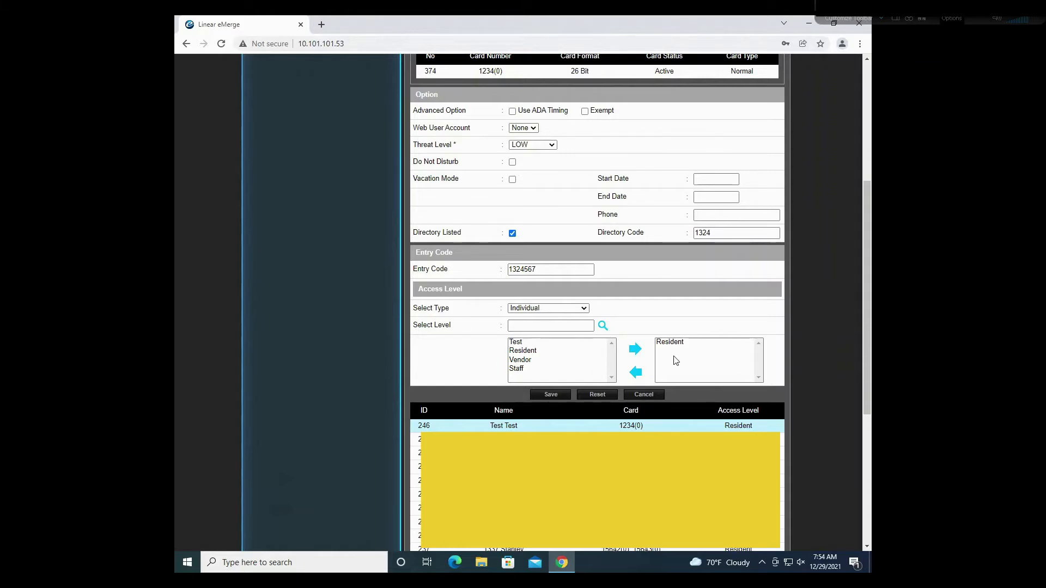
{"action": "left_click", "coordinate": [636, 393]}
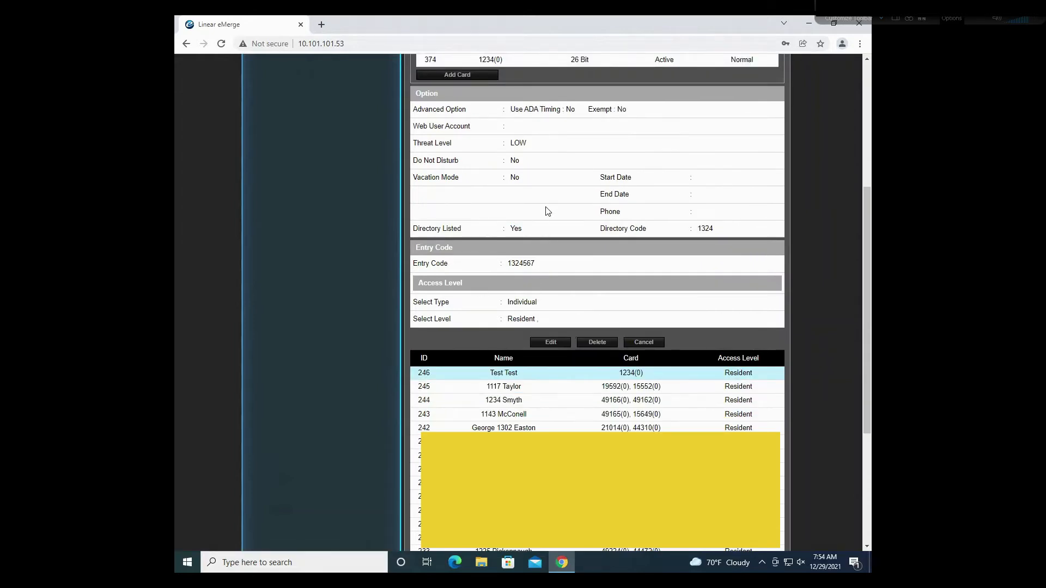
{"action": "scroll", "coordinate": [595, 313], "scroll_direction": "up", "scroll_amount": 1}
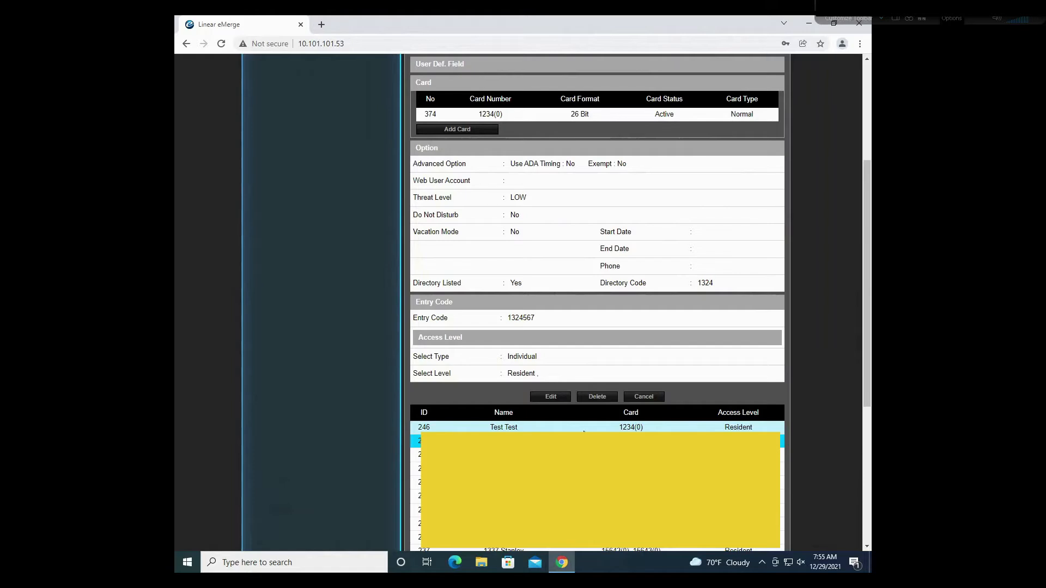
Step: Delete the Test Test cardholder record and confirm the deletion
{"action": "left_click", "coordinate": [595, 398]}
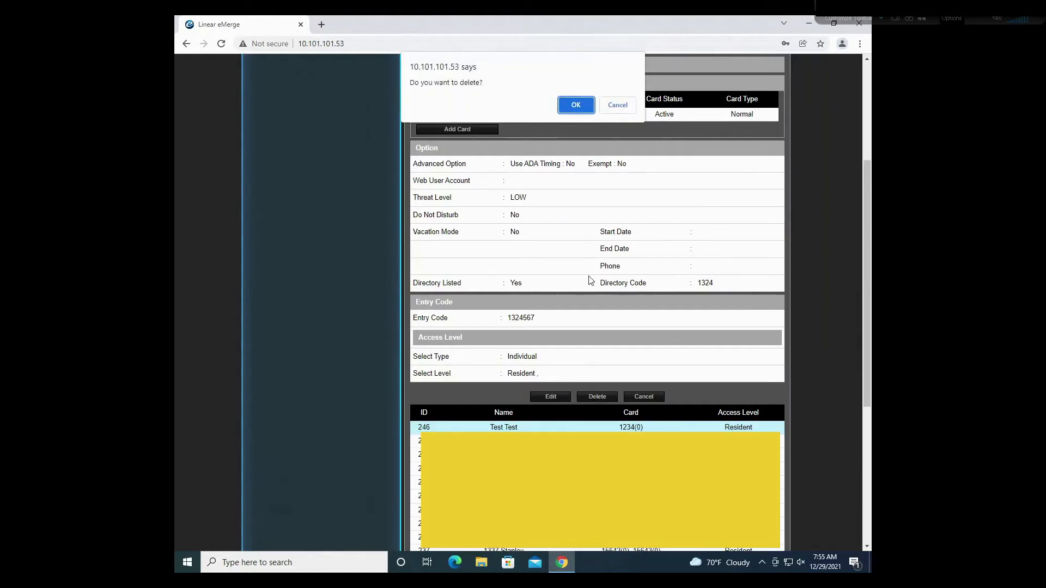
{"action": "left_click", "coordinate": [578, 109]}
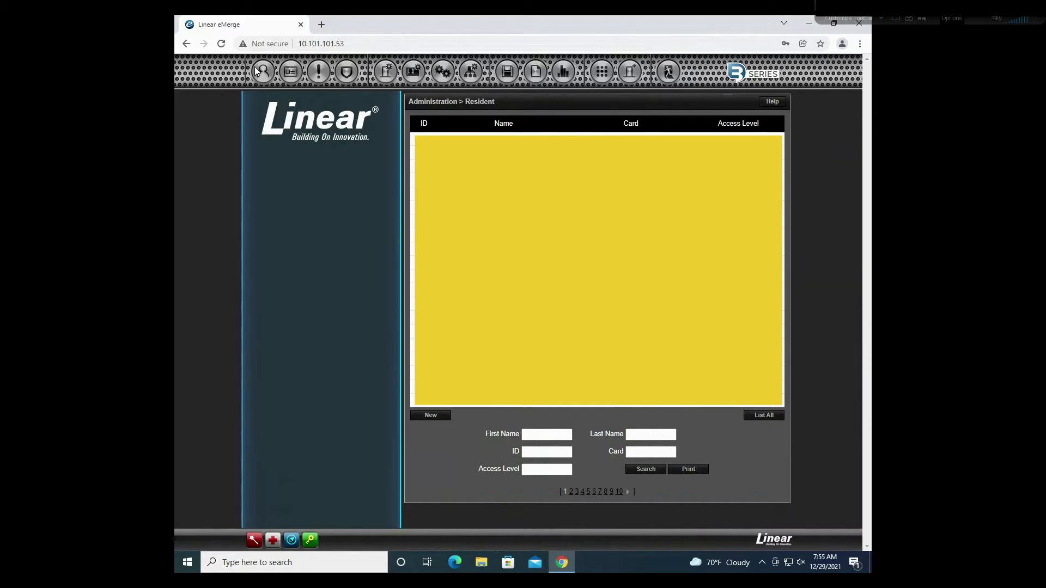
{"action": "mouse_move", "coordinate": [262, 72]}
{"action": "mouse_move", "coordinate": [293, 81]}
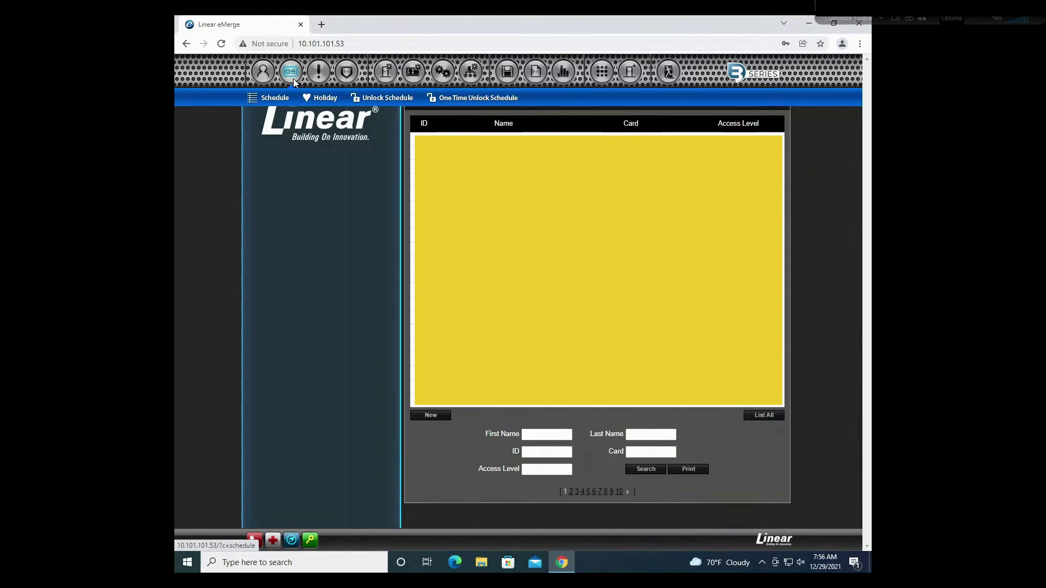
Step: Go to Schedule > Schedule to see the single Always schedule
{"action": "left_click", "coordinate": [270, 98]}
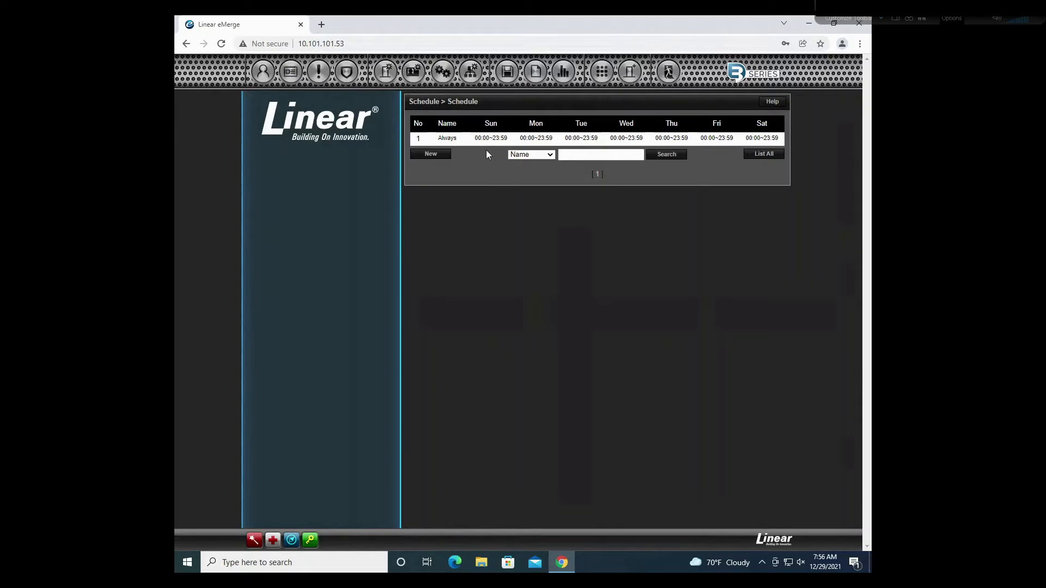
Step: Create a new schedule named Test with the description Video Test
{"action": "left_click", "coordinate": [447, 154]}
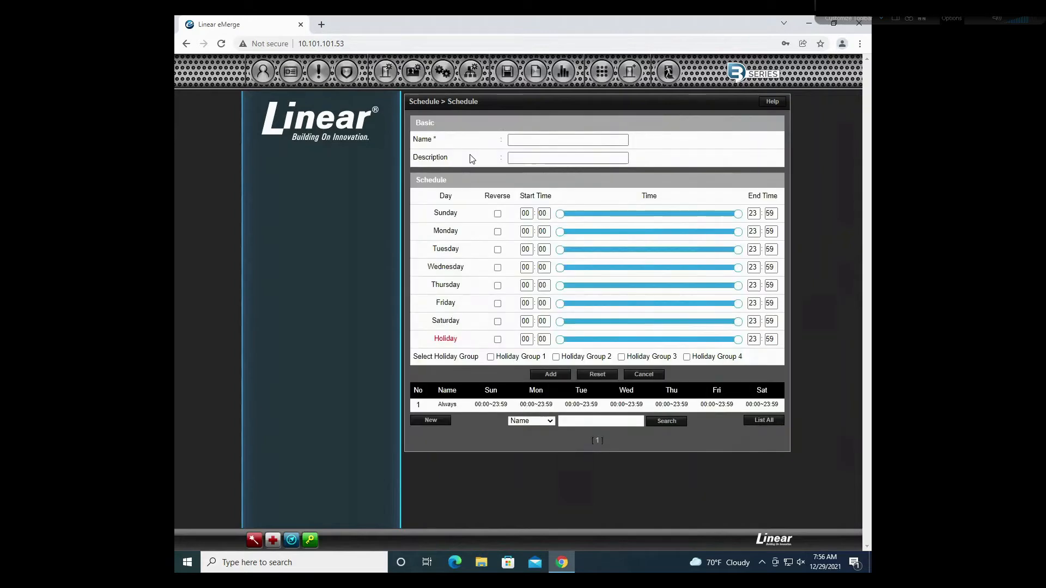
{"action": "left_click", "coordinate": [542, 142]}
{"action": "type", "text": "Te"}
{"action": "left_click", "coordinate": [528, 161]}
{"action": "left_click", "coordinate": [530, 158]}
{"action": "type", "text": "T"}
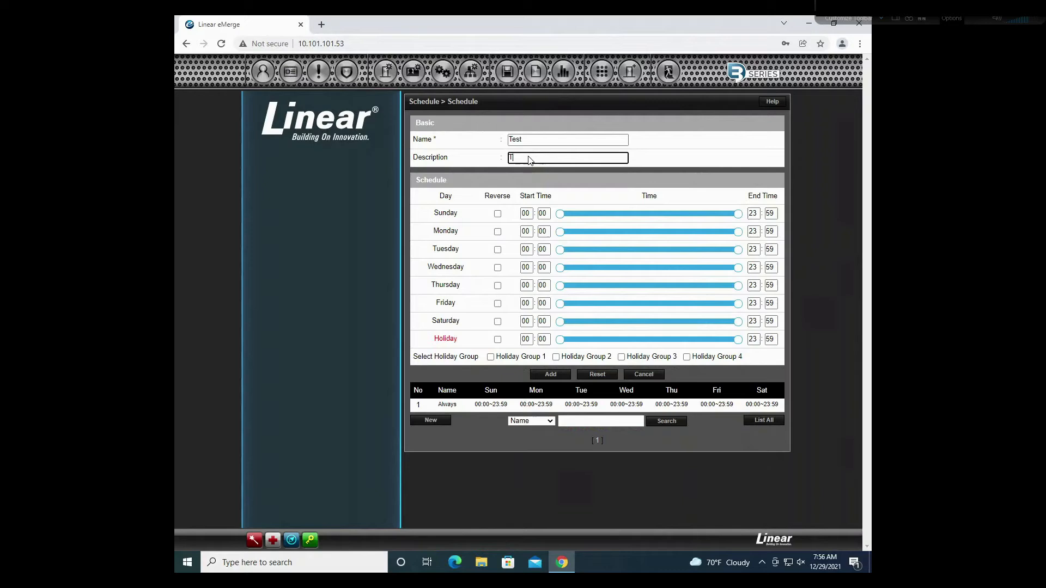
{"action": "key", "text": "Down"}
{"action": "key", "text": "Return"}
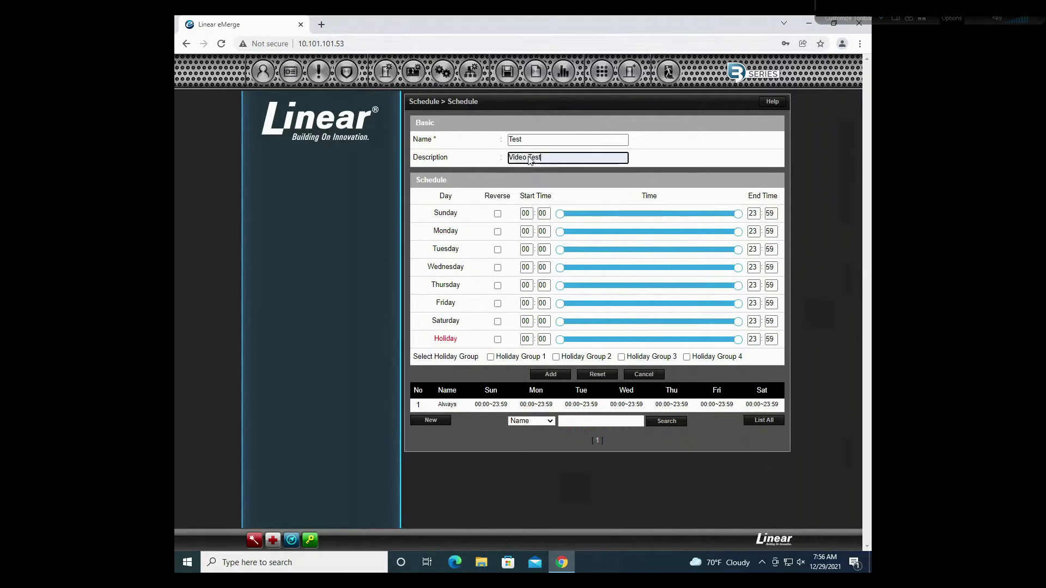
{"action": "left_click", "coordinate": [451, 170]}
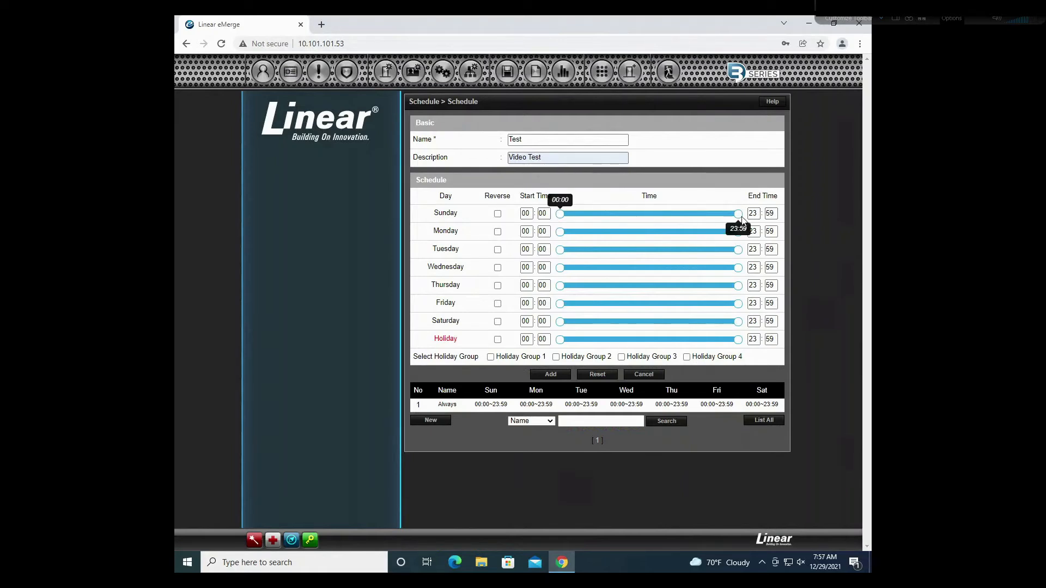
{"action": "left_click_drag", "start_coordinate": [566, 218], "coordinate": [626, 213]}
{"action": "left_click", "coordinate": [526, 213]}
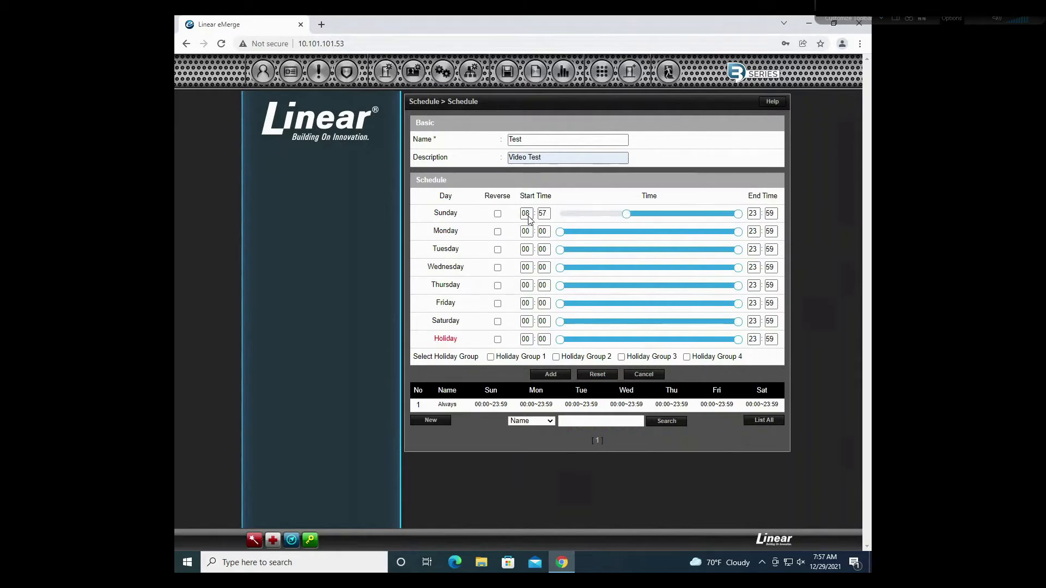
{"action": "type", "text": "0"}
{"action": "key", "text": "BackSpace"}
{"action": "type", "text": "10"}
{"action": "left_click", "coordinate": [594, 203]}
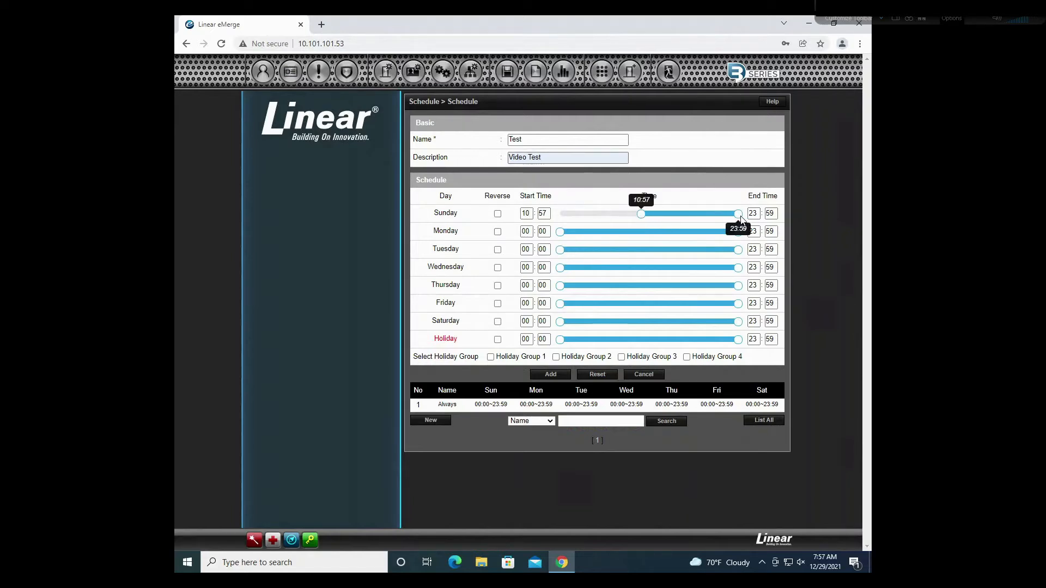
{"action": "left_click", "coordinate": [566, 213]}
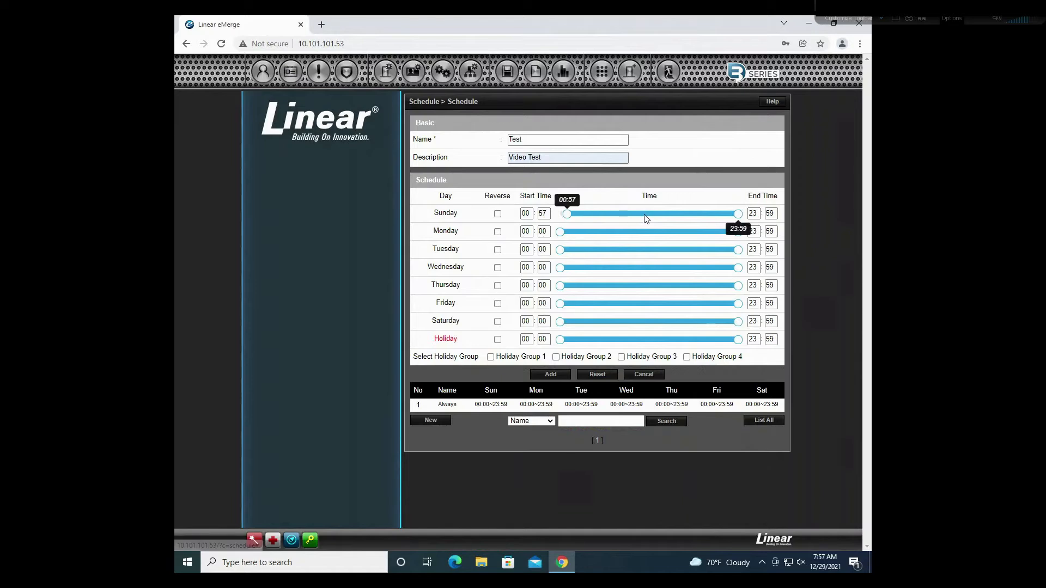
{"action": "left_click_drag", "start_coordinate": [567, 215], "coordinate": [558, 218]}
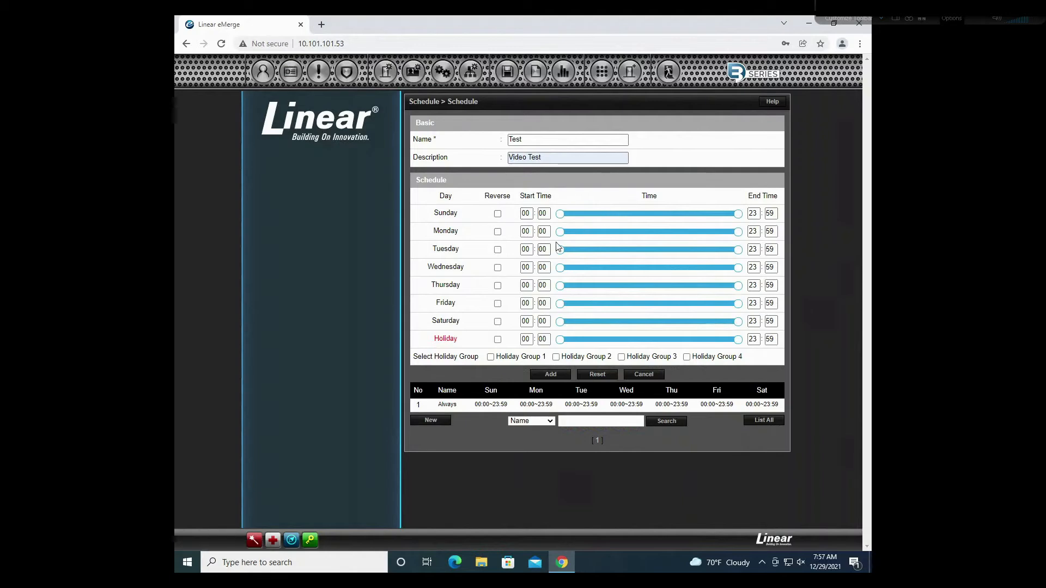
{"action": "left_click", "coordinate": [526, 231]}
Step: Set the Monday through Friday start hours to 08
{"action": "type", "text": "8"}
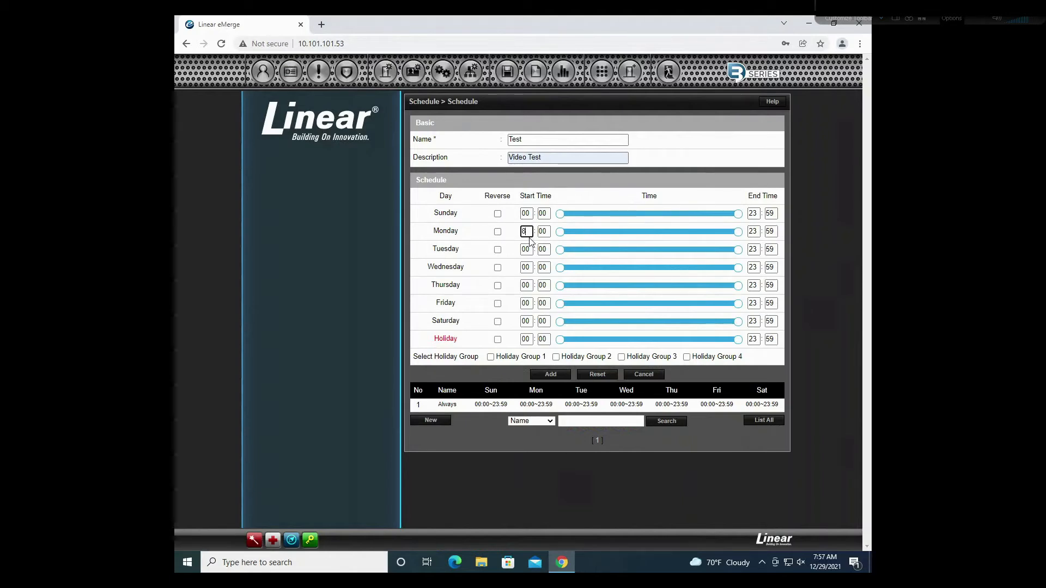
{"action": "left_click", "coordinate": [528, 249]}
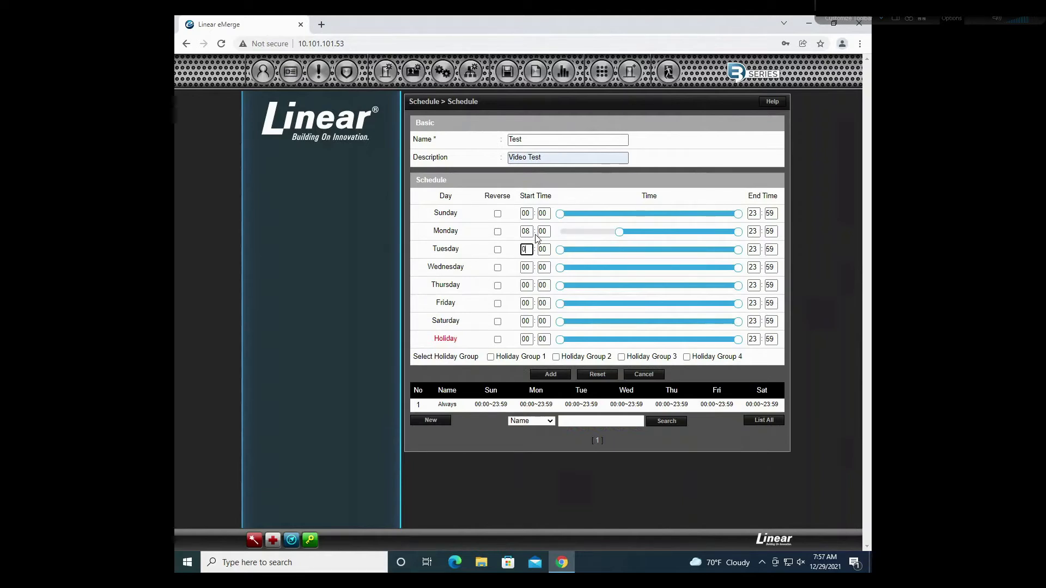
{"action": "left_click", "coordinate": [526, 267]}
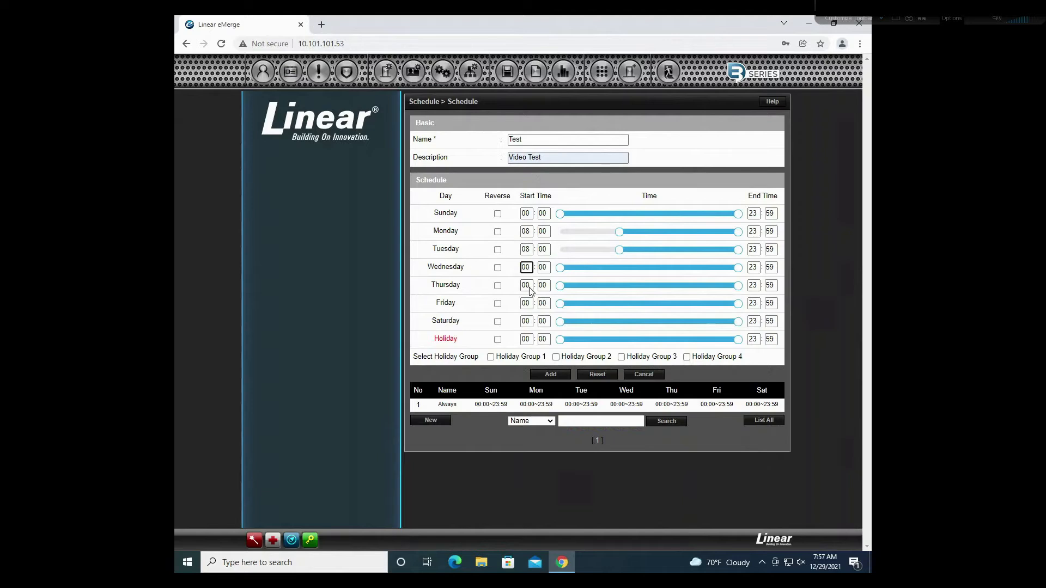
{"action": "type", "text": "08"}
{"action": "left_click", "coordinate": [527, 285]}
{"action": "type", "text": "08"}
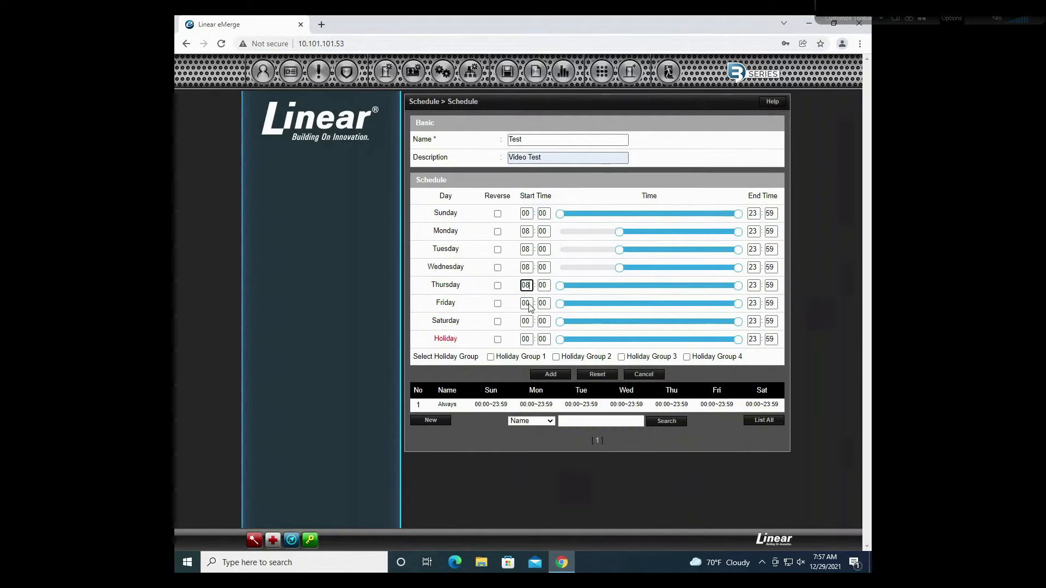
{"action": "left_click", "coordinate": [528, 304]}
{"action": "type", "text": "08"}
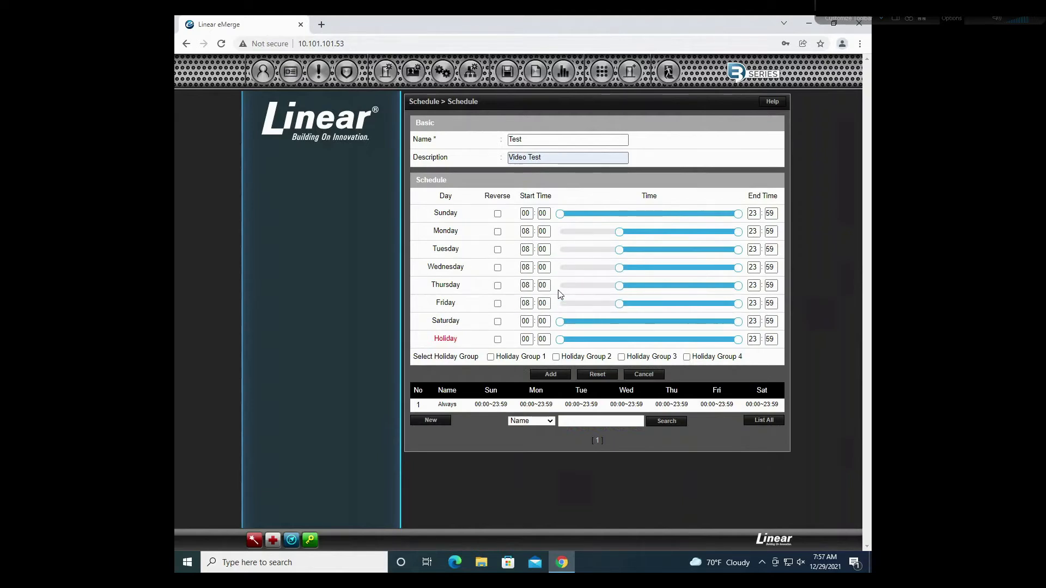
Step: Set Monday's end time to 17:00 and the Tuesday–Friday end hours to 17
{"action": "left_click", "coordinate": [751, 232]}
{"action": "key", "text": "BackSpace"}
{"action": "left_click", "coordinate": [769, 232]}
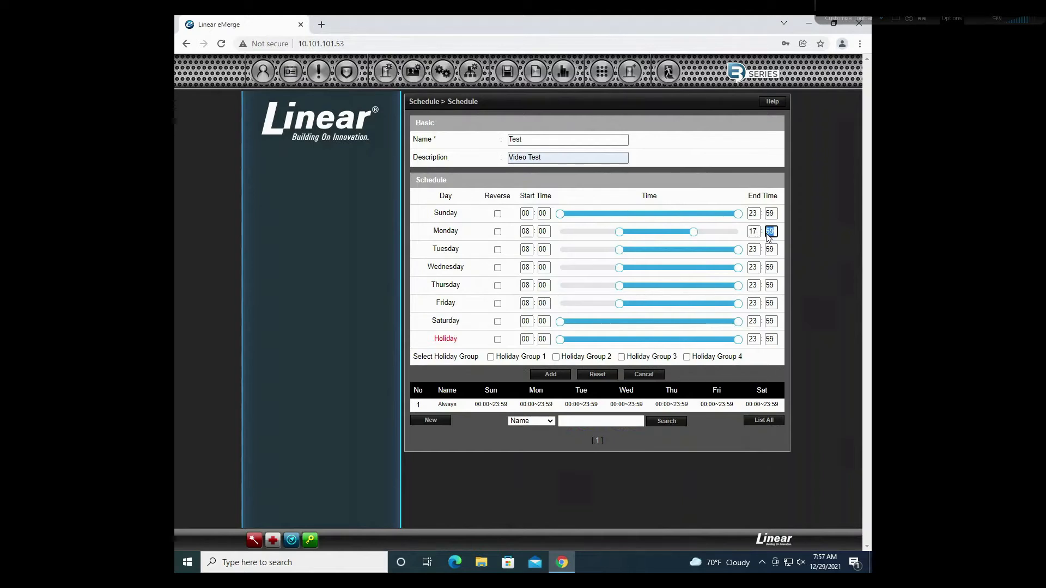
{"action": "type", "text": "00"}
{"action": "left_click", "coordinate": [761, 239]}
{"action": "left_click", "coordinate": [755, 236]}
{"action": "left_click", "coordinate": [756, 252]}
{"action": "left_click", "coordinate": [757, 270]}
{"action": "double_click", "coordinate": [756, 271]}
{"action": "left_click", "coordinate": [757, 236]}
{"action": "double_click", "coordinate": [754, 231]}
{"action": "left_click", "coordinate": [756, 252]}
{"action": "double_click", "coordinate": [756, 252]}
{"action": "type", "text": "17"}
{"action": "left_click", "coordinate": [756, 268]}
{"action": "double_click", "coordinate": [756, 268]}
{"action": "type", "text": "17"}
{"action": "left_click", "coordinate": [756, 286]}
{"action": "double_click", "coordinate": [756, 286]}
{"action": "type", "text": "17"}
{"action": "left_click", "coordinate": [755, 303]}
{"action": "double_click", "coordinate": [756, 303]}
{"action": "type", "text": "17"}
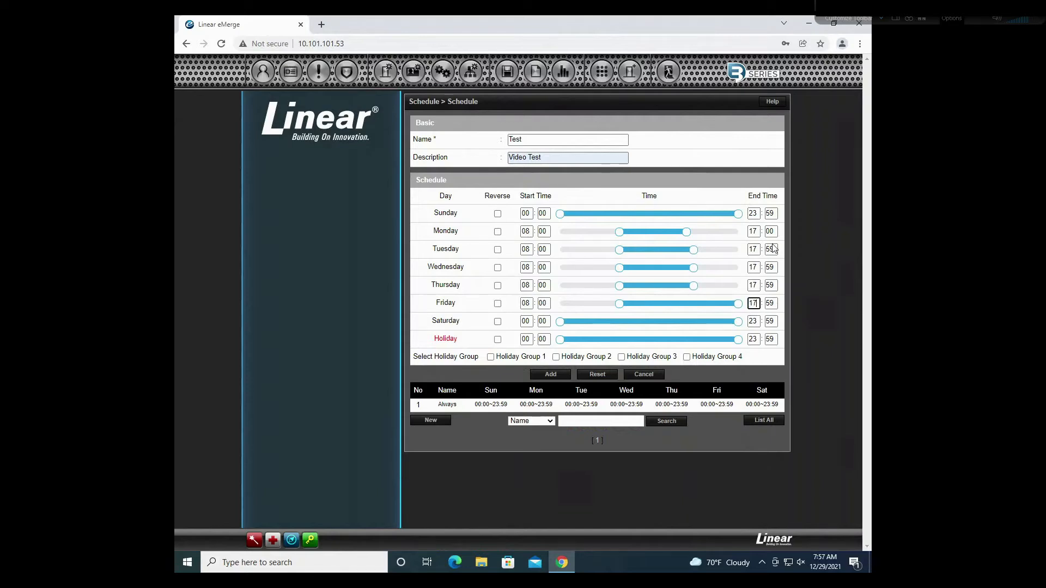
Step: Set the weekday end minutes to 00 so each day ends at 17:00
{"action": "left_click", "coordinate": [774, 233]}
{"action": "double_click", "coordinate": [775, 235]}
{"action": "left_click", "coordinate": [774, 248]}
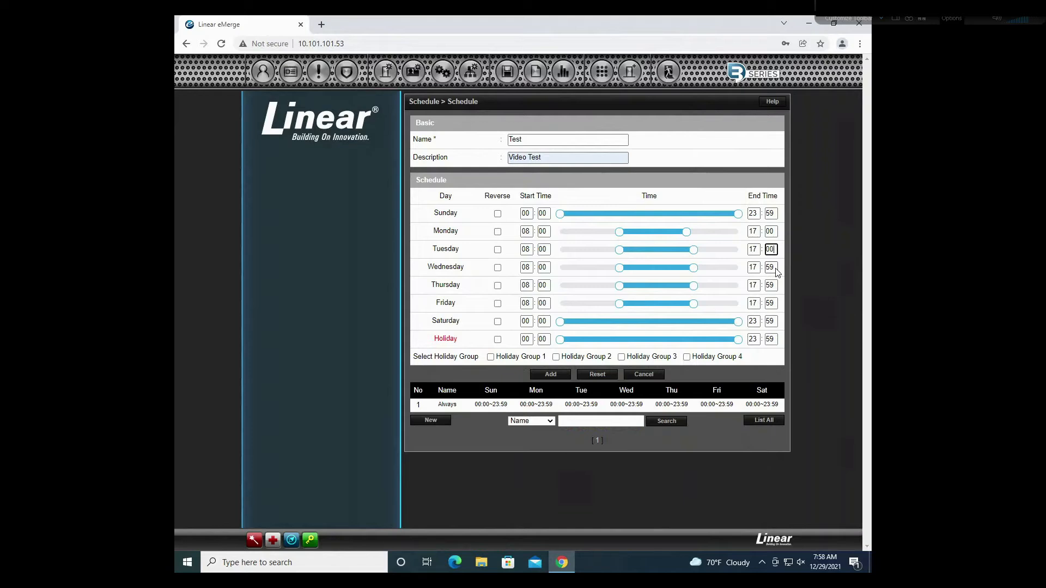
{"action": "double_click", "coordinate": [776, 271]}
{"action": "type", "text": "00"}
{"action": "left_click", "coordinate": [776, 287]}
{"action": "double_click", "coordinate": [774, 287]}
{"action": "type", "text": "00"}
{"action": "double_click", "coordinate": [774, 303]}
{"action": "type", "text": "00"}
{"action": "left_click", "coordinate": [801, 303]}
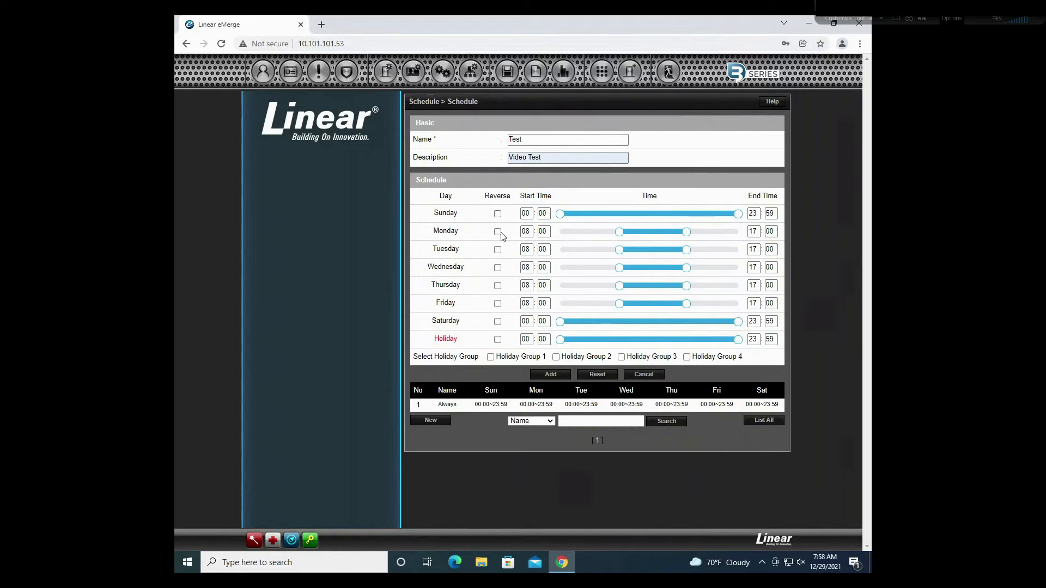
Step: Set Sunday's hours to 05:48–19:09 with Reverse turned off
{"action": "left_click_drag", "start_coordinate": [560, 214], "coordinate": [620, 213]}
{"action": "left_click_drag", "start_coordinate": [707, 219], "coordinate": [683, 215]}
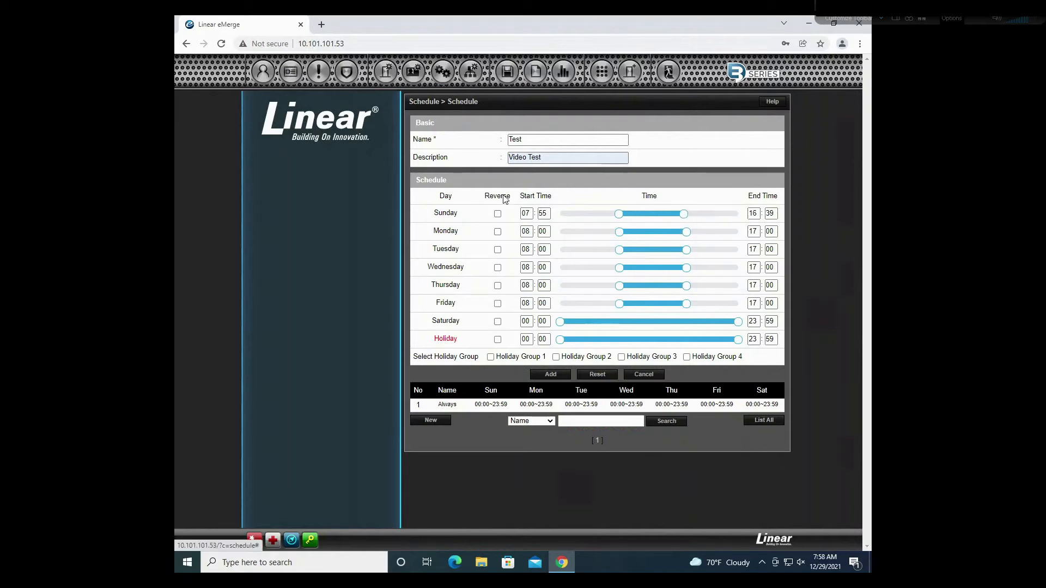
{"action": "left_click", "coordinate": [497, 214]}
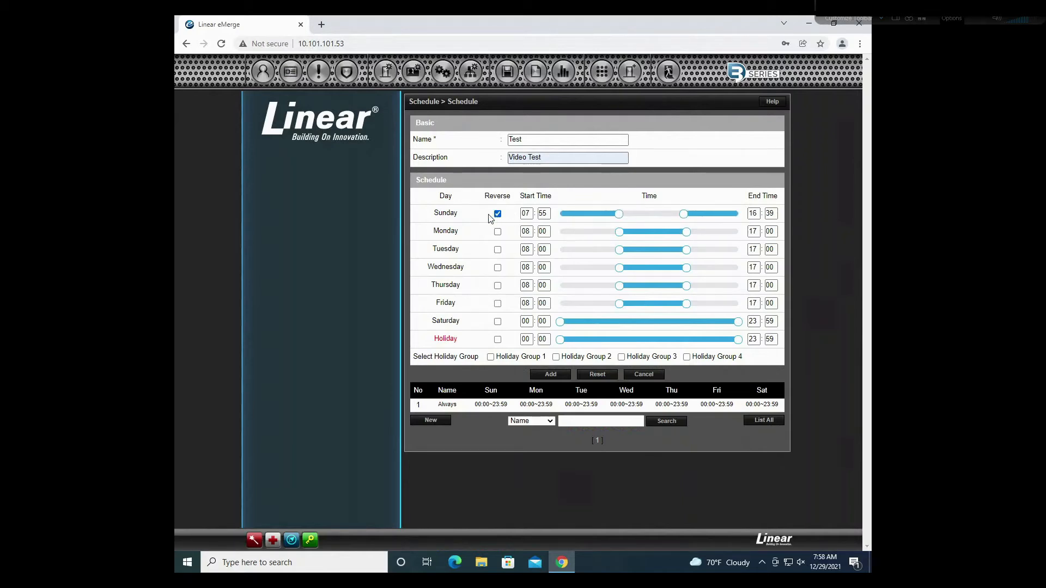
{"action": "left_click_drag", "start_coordinate": [619, 214], "coordinate": [602, 215]}
{"action": "left_click_drag", "start_coordinate": [689, 217], "coordinate": [702, 213]}
{"action": "left_click", "coordinate": [498, 213]}
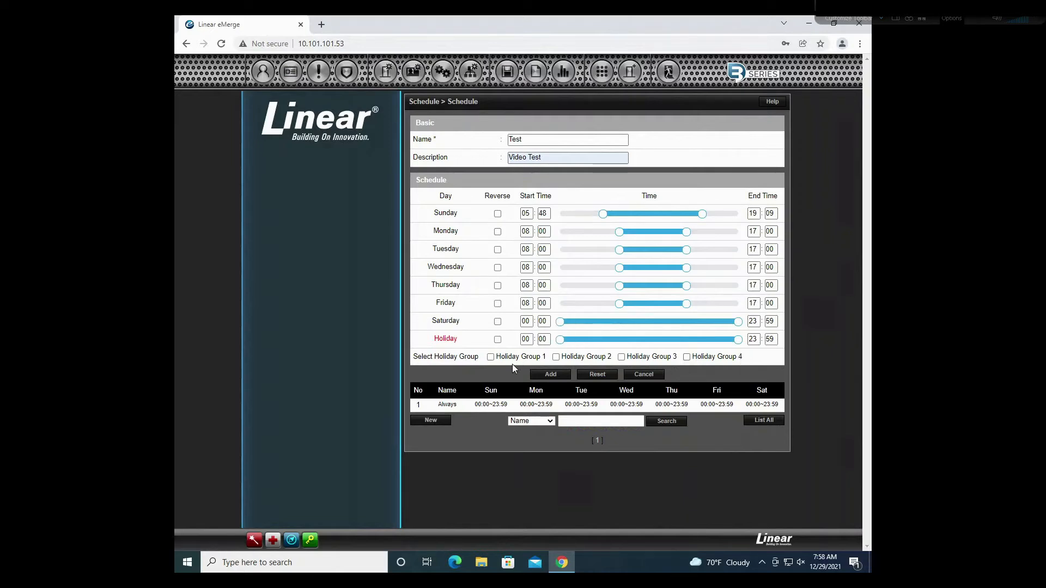
Step: Include Holiday Group 1 and cut the Holiday row to 00:00–00:00
{"action": "left_click", "coordinate": [490, 358]}
{"action": "mouse_move", "coordinate": [559, 339]}
{"action": "left_mouse_down"}
{"action": "mouse_move", "coordinate": [577, 339]}
{"action": "mouse_move", "coordinate": [557, 339]}
{"action": "left_mouse_up"}
{"action": "left_click_drag", "start_coordinate": [737, 339], "coordinate": [560, 343]}
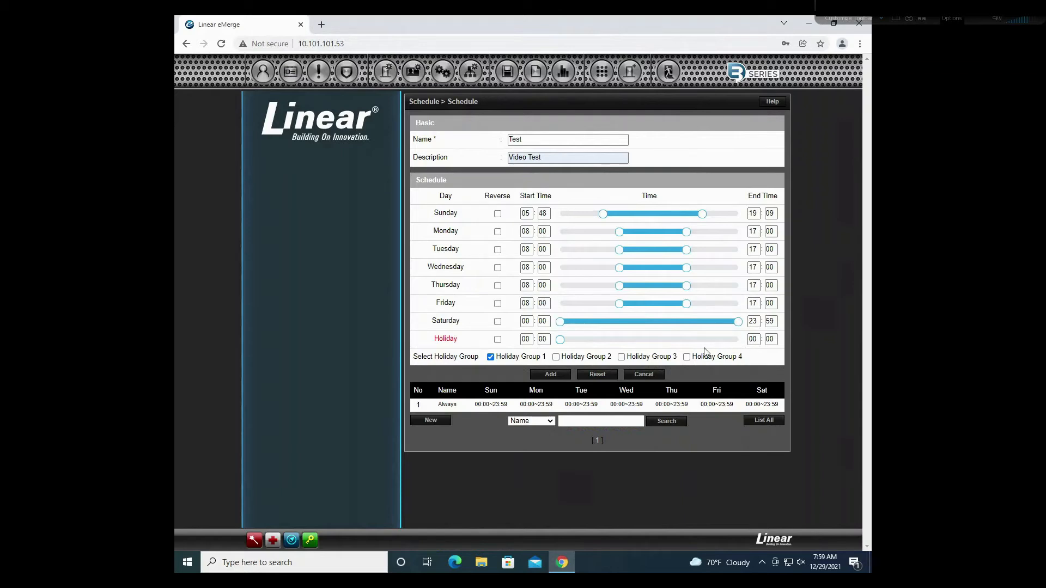
Step: Save the Test schedule and go to the Holiday Group list
{"action": "left_click", "coordinate": [564, 373]}
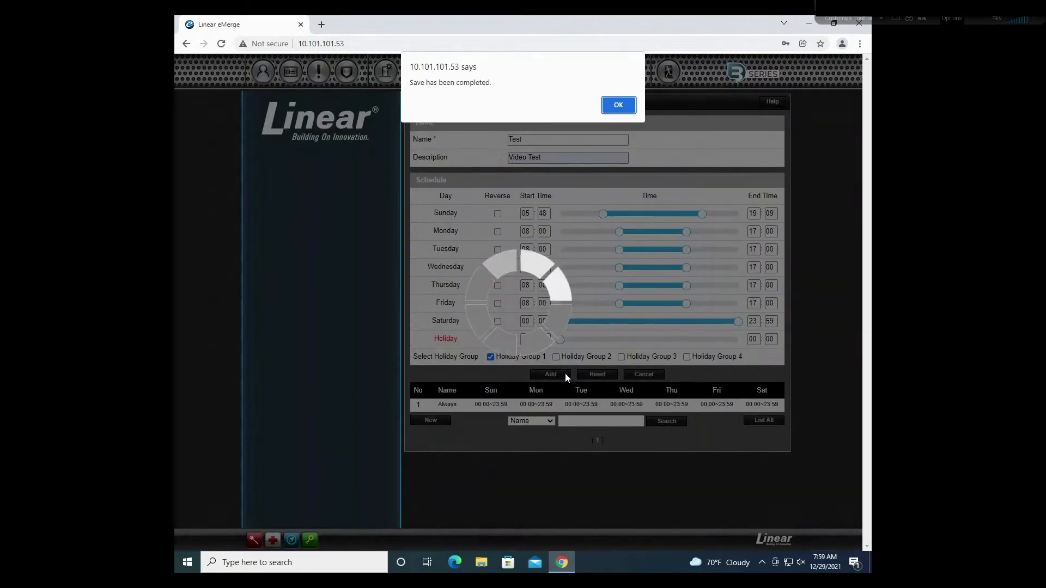
{"action": "left_click", "coordinate": [619, 112]}
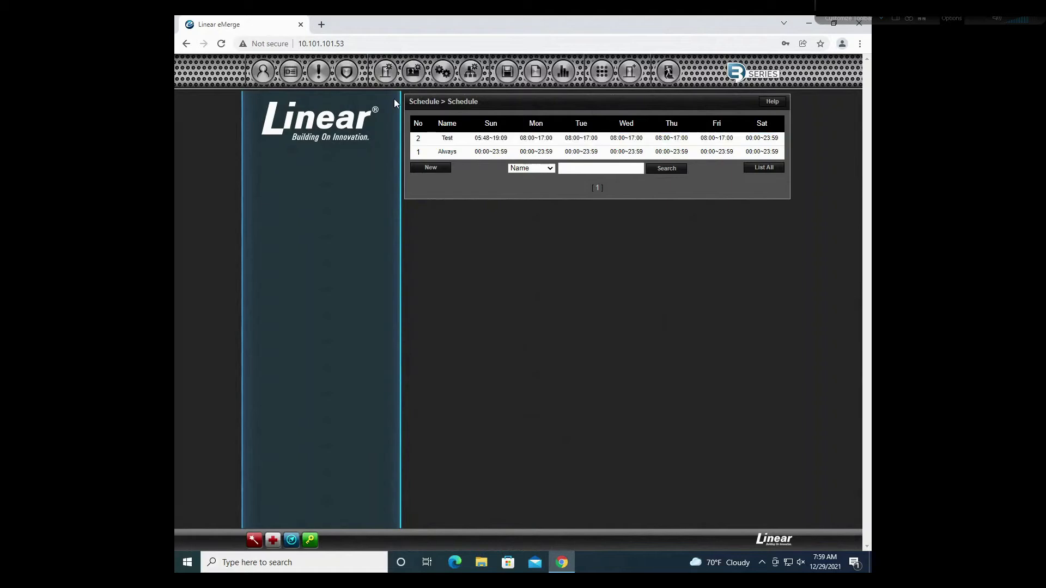
{"action": "mouse_move", "coordinate": [289, 79]}
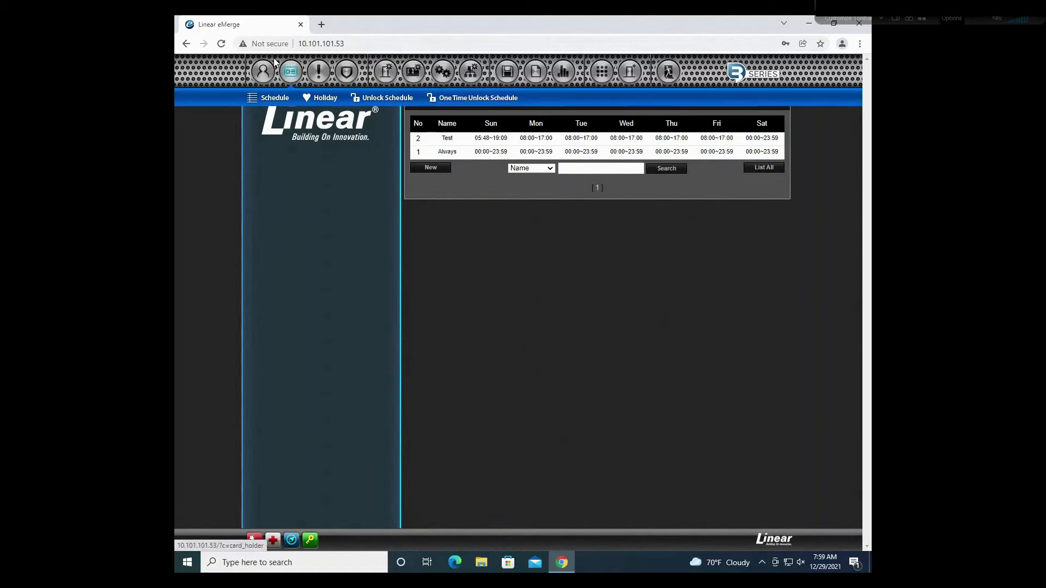
{"action": "left_click", "coordinate": [333, 100]}
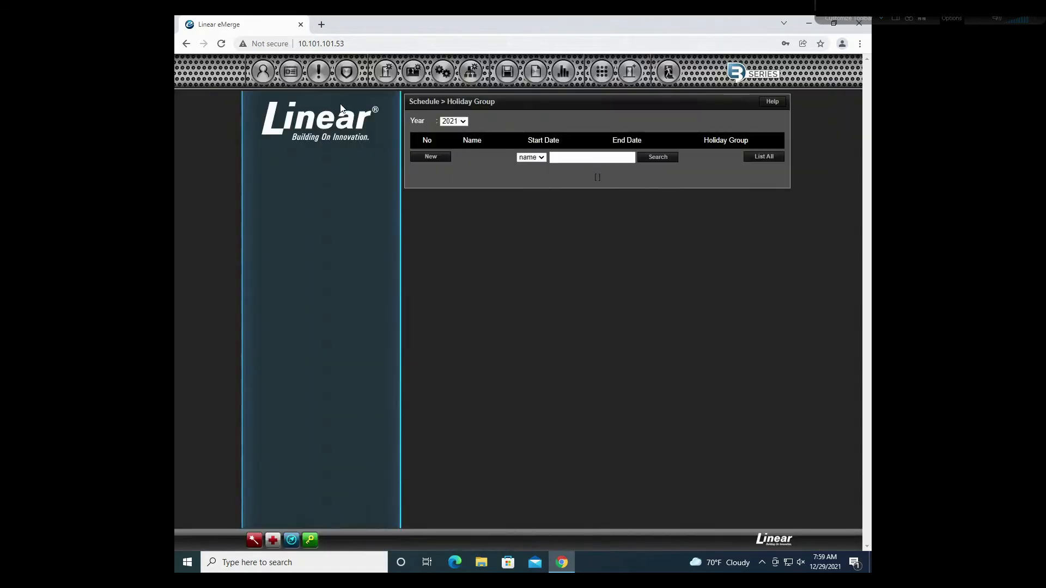
Step: Add a Christmas holiday, 12/22/2021 to 12/26/2021, in Holiday Group 1
{"action": "left_click", "coordinate": [442, 160]}
{"action": "left_click", "coordinate": [567, 142]}
{"action": "type", "text": "Christmas"}
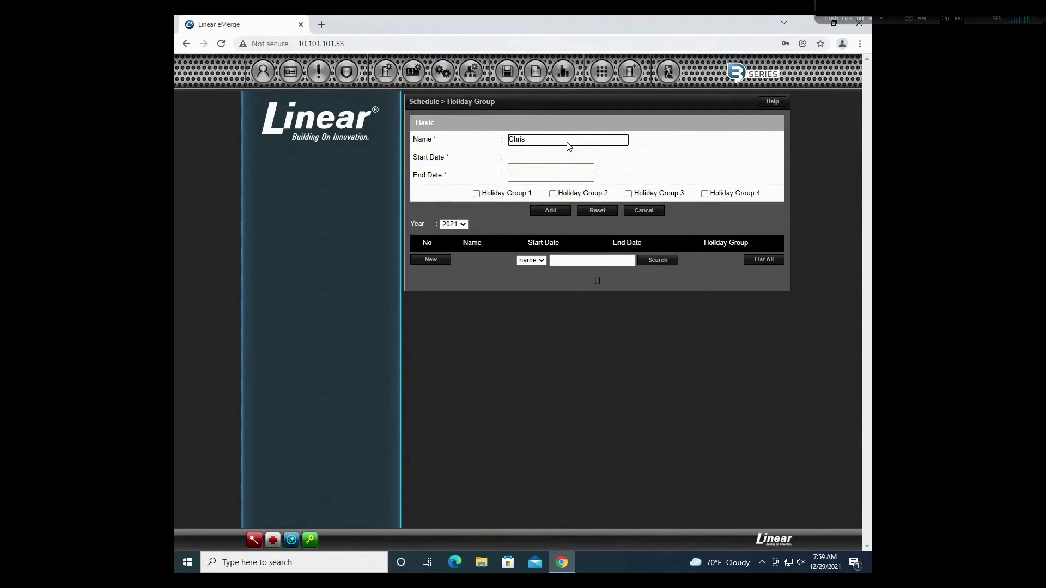
{"action": "key", "text": "Tab"}
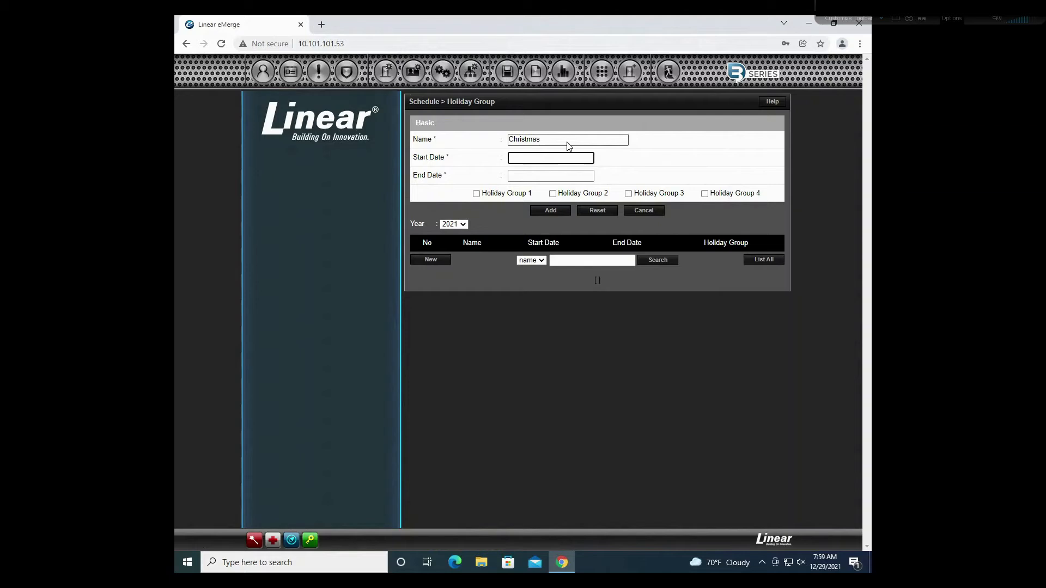
{"action": "left_click", "coordinate": [567, 162]}
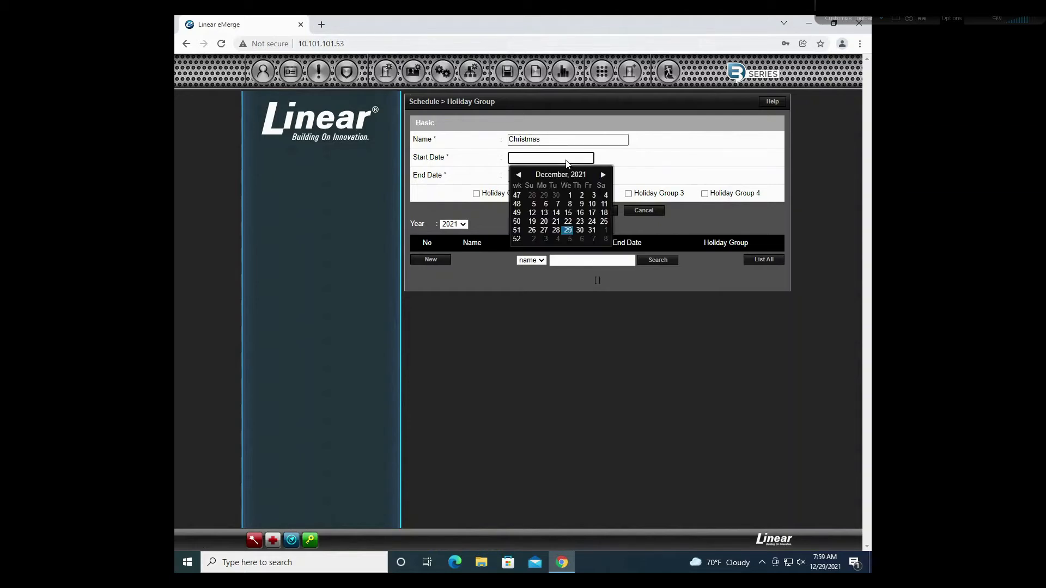
{"action": "left_click", "coordinate": [569, 223]}
{"action": "left_click", "coordinate": [533, 176]}
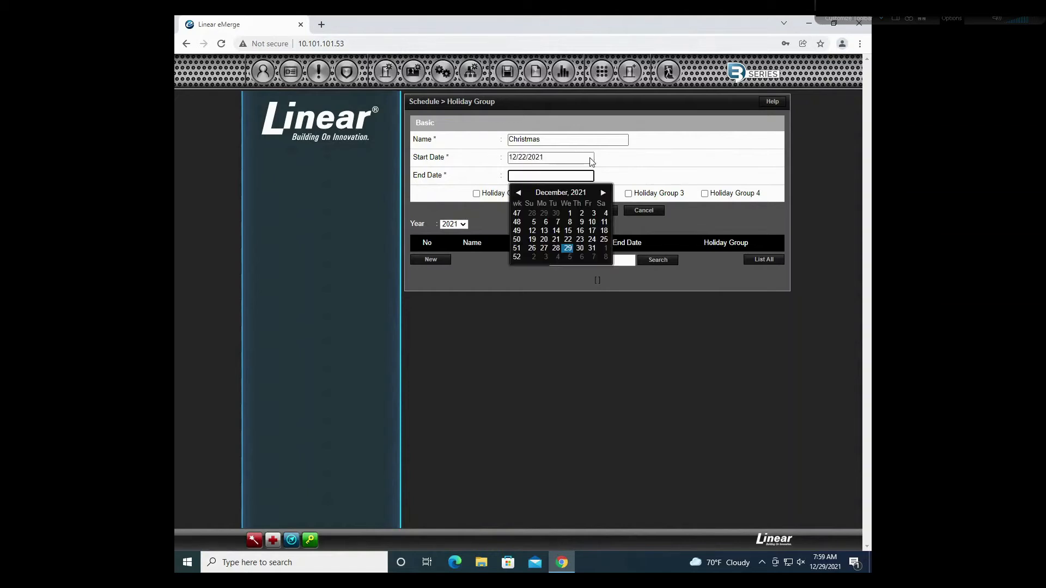
{"action": "left_click", "coordinate": [531, 249]}
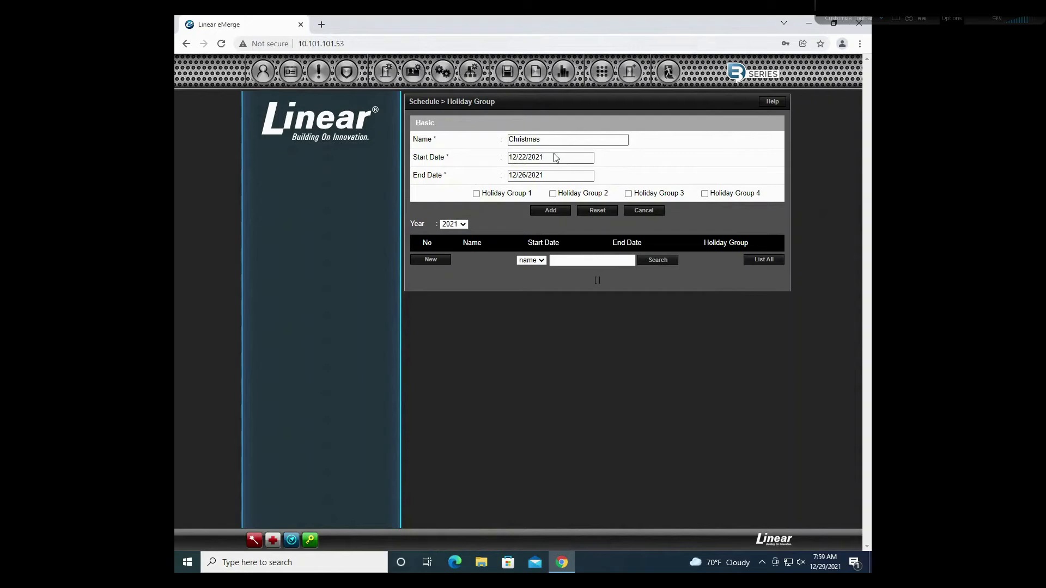
{"action": "left_click", "coordinate": [477, 194]}
{"action": "left_click", "coordinate": [554, 211]}
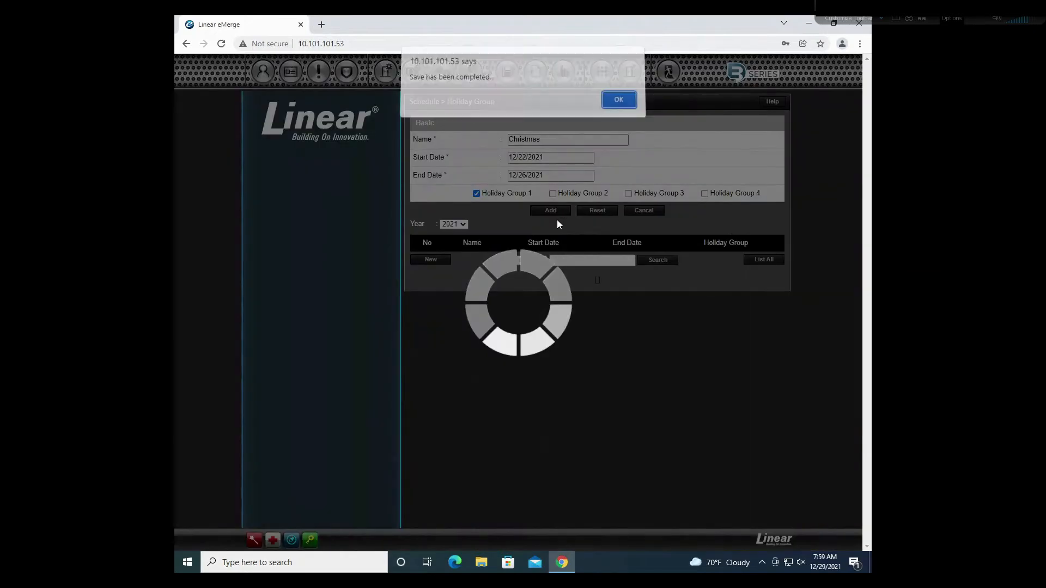
{"action": "left_click", "coordinate": [618, 106]}
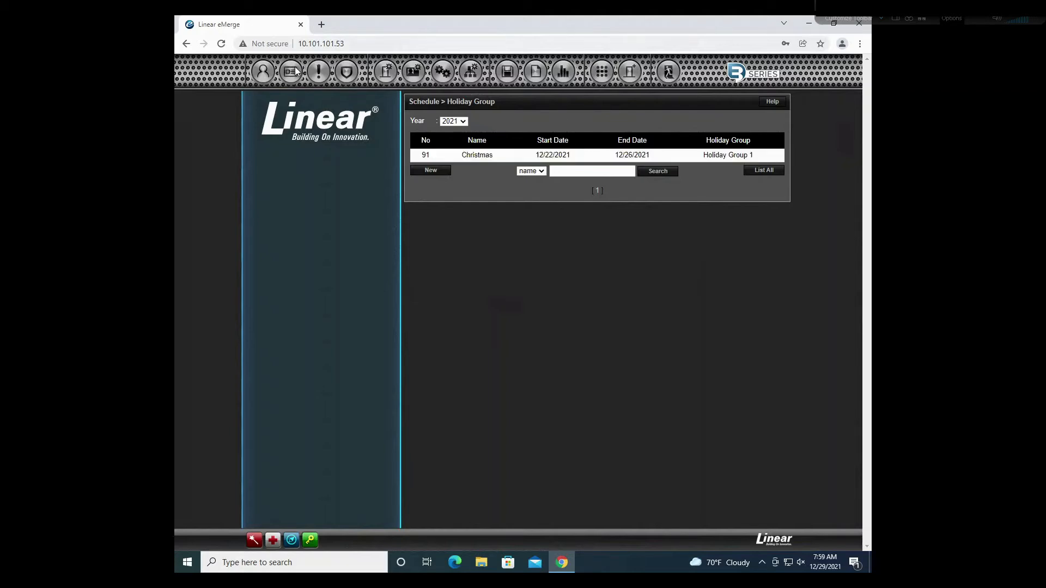
Step: View the Test and Always schedule details, then go to the Unlock Schedule list
{"action": "mouse_move", "coordinate": [296, 71]}
{"action": "left_click", "coordinate": [294, 96]}
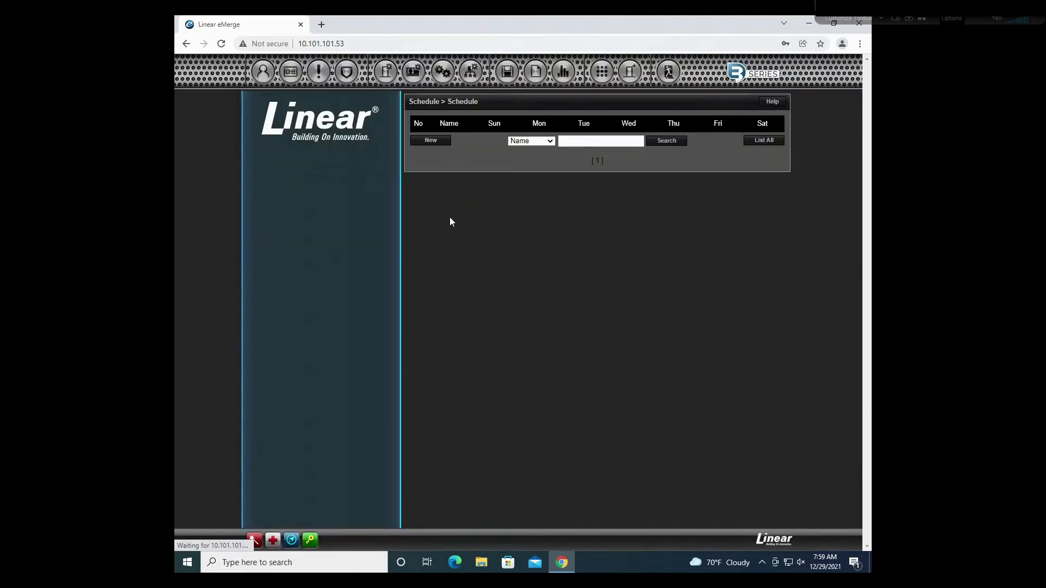
{"action": "left_click", "coordinate": [462, 139]}
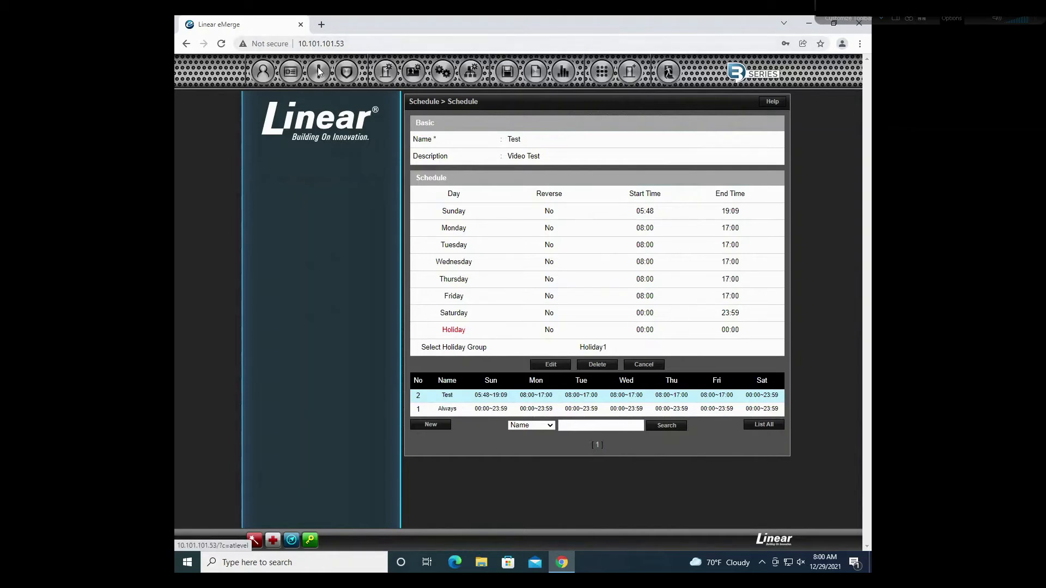
{"action": "mouse_move", "coordinate": [288, 77]}
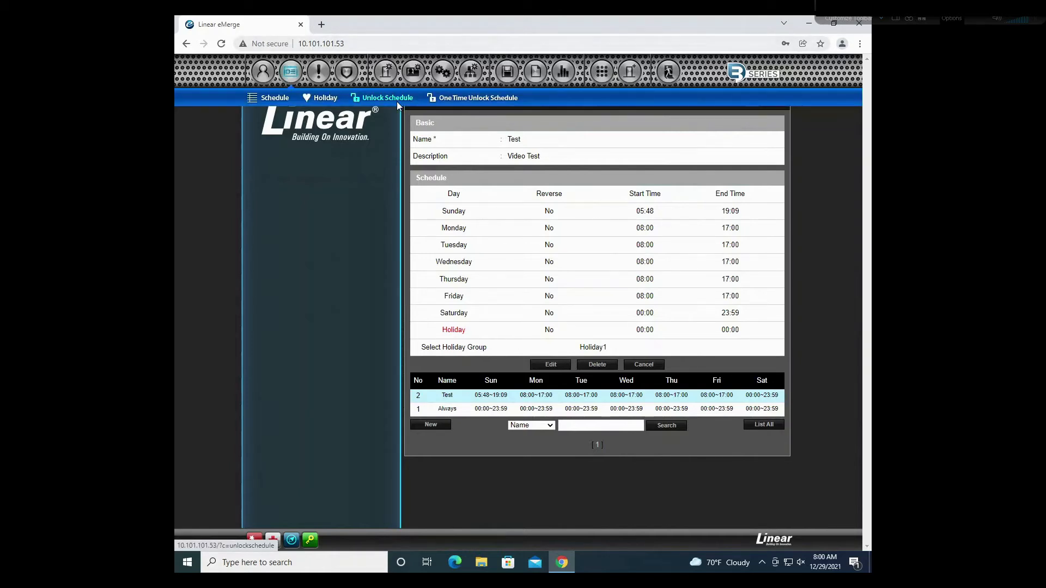
{"action": "left_click", "coordinate": [495, 410]}
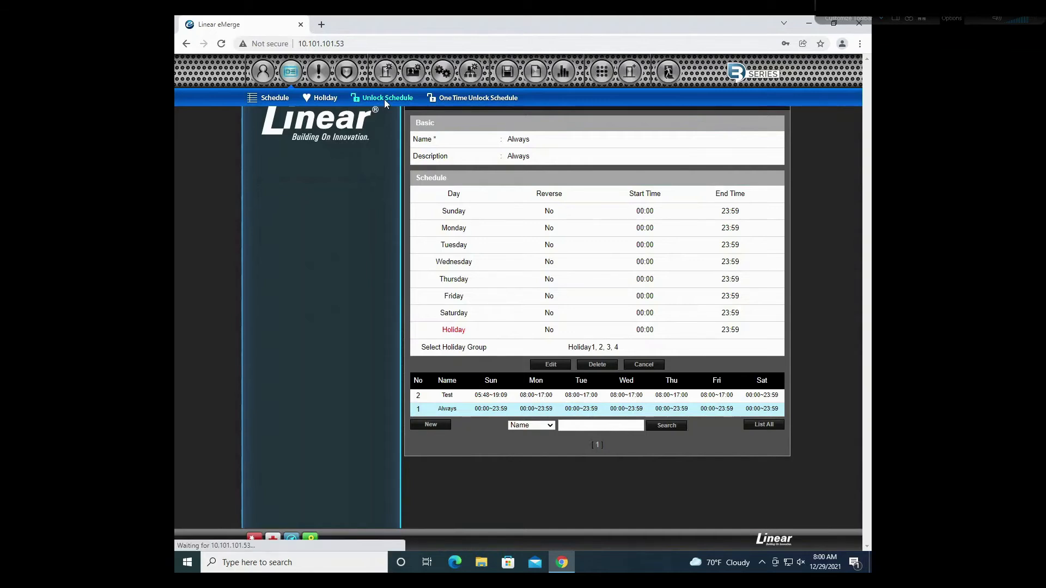
{"action": "left_click", "coordinate": [384, 100]}
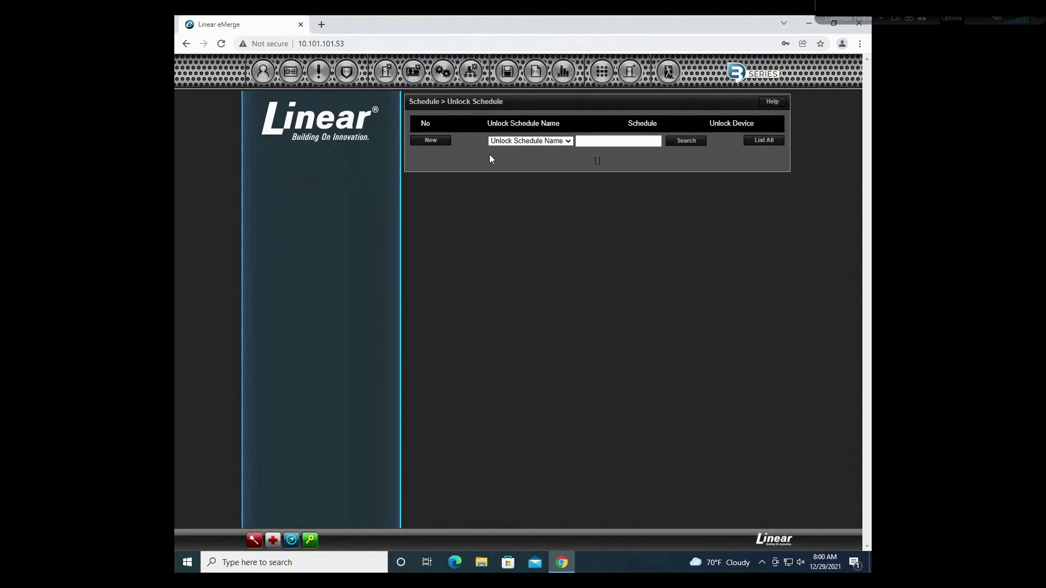
Step: Start a new unlock schedule named Test based on the Test schedule
{"action": "left_click", "coordinate": [442, 144]}
{"action": "left_click", "coordinate": [527, 141]}
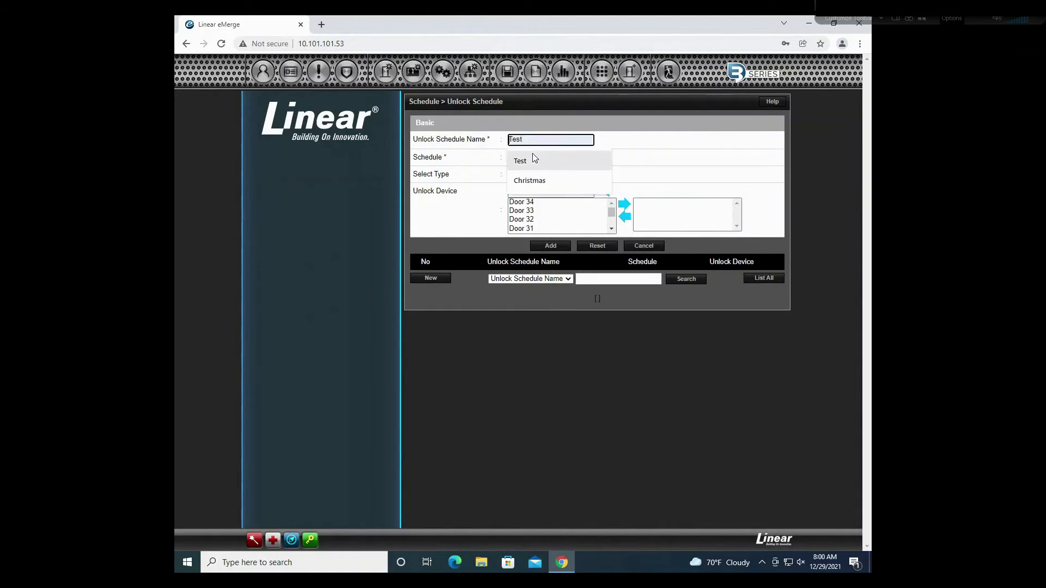
{"action": "left_click", "coordinate": [534, 159]}
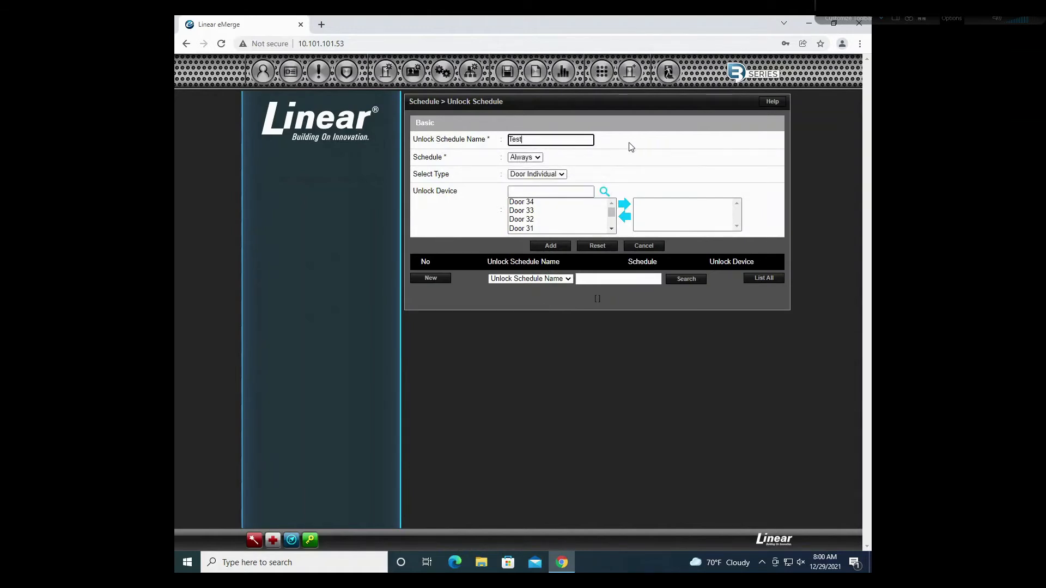
{"action": "left_click", "coordinate": [537, 158]}
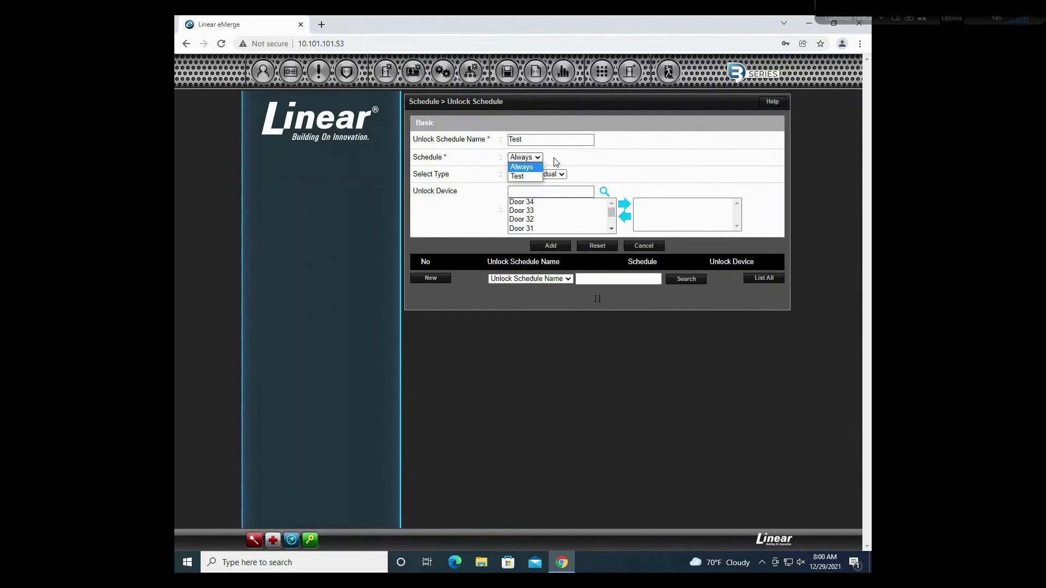
{"action": "left_click", "coordinate": [530, 177]}
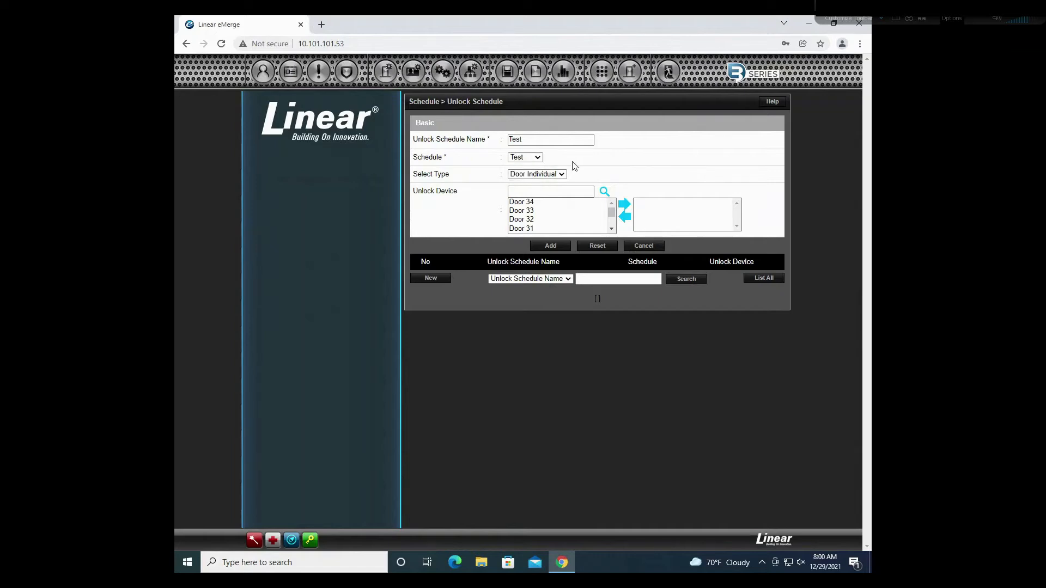
Step: Add Door 34 and Door 33 as unlock devices and save it
{"action": "left_click", "coordinate": [528, 204]}
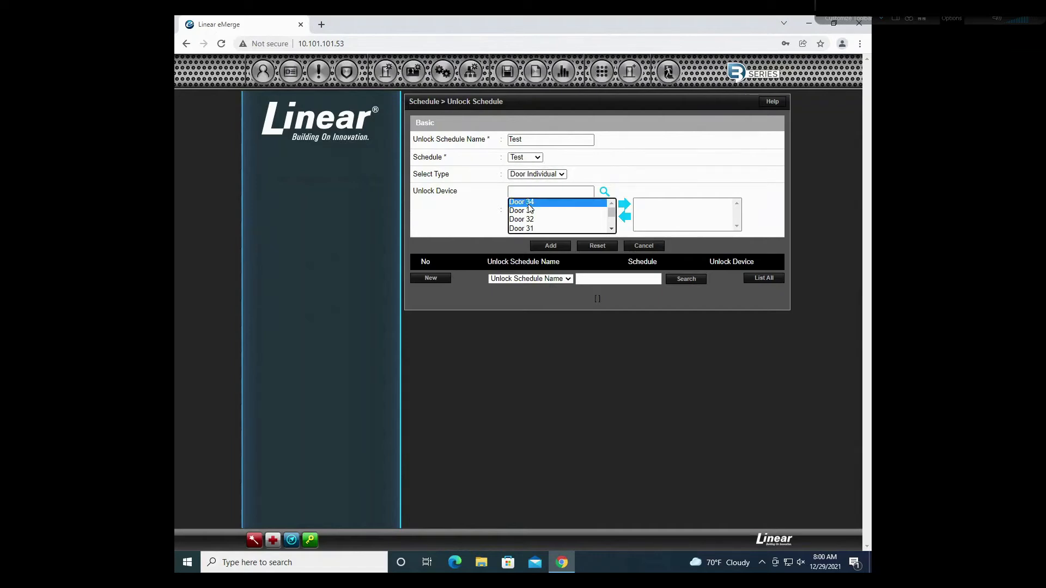
{"action": "left_click", "coordinate": [625, 204]}
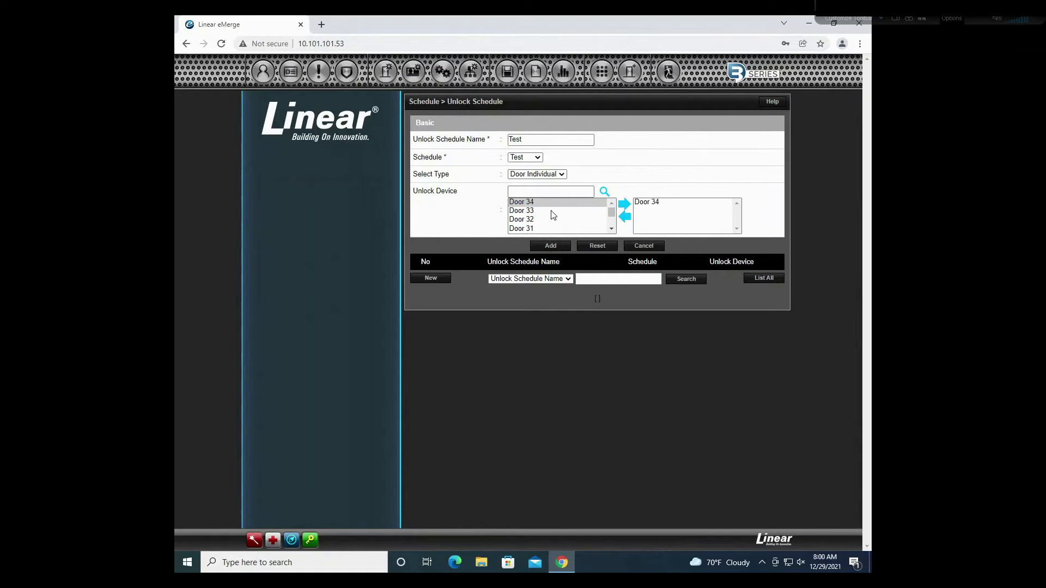
{"action": "left_click", "coordinate": [626, 205]}
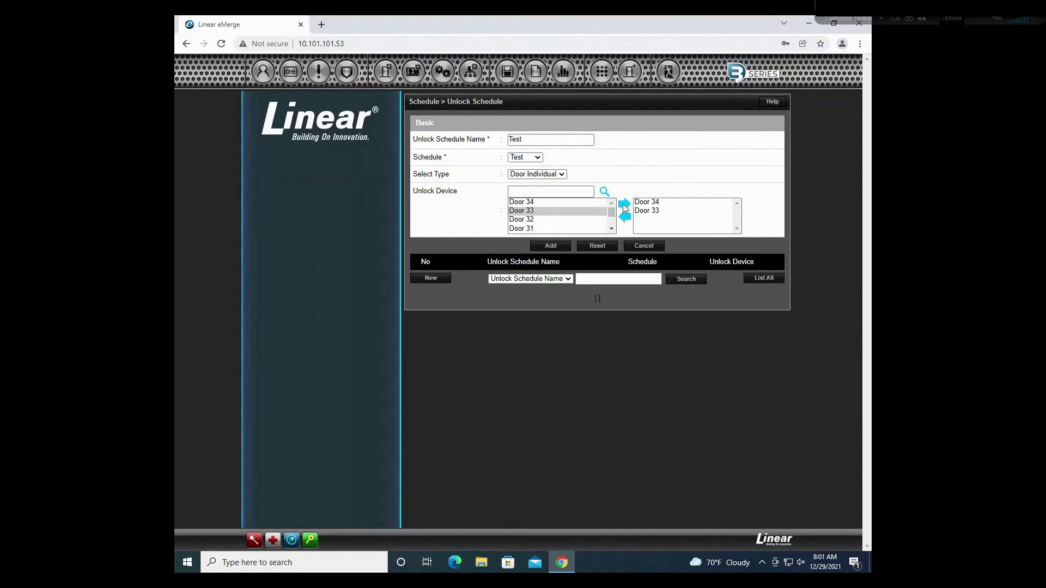
{"action": "left_click", "coordinate": [562, 248]}
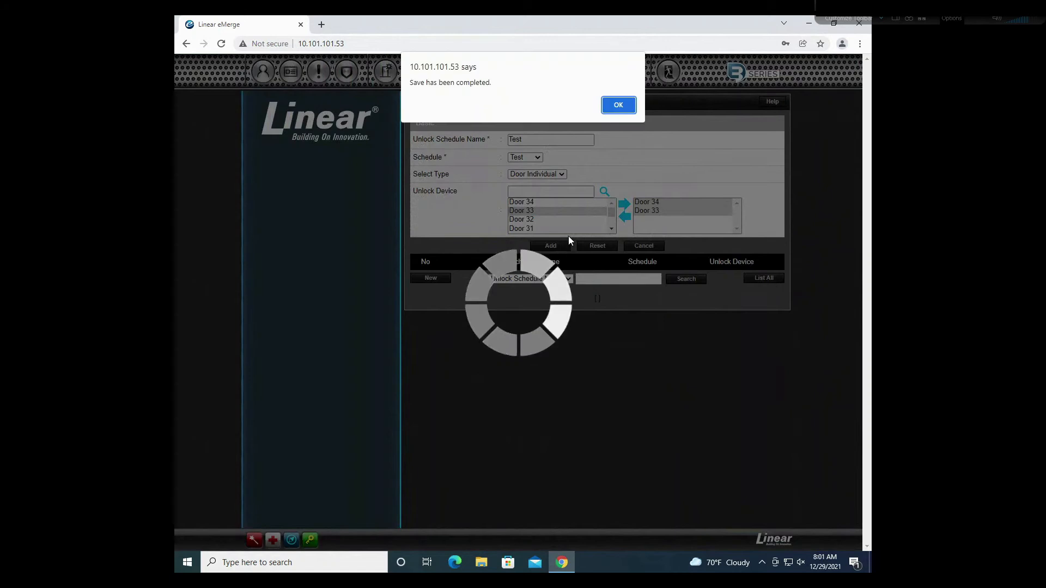
{"action": "left_click", "coordinate": [618, 105]}
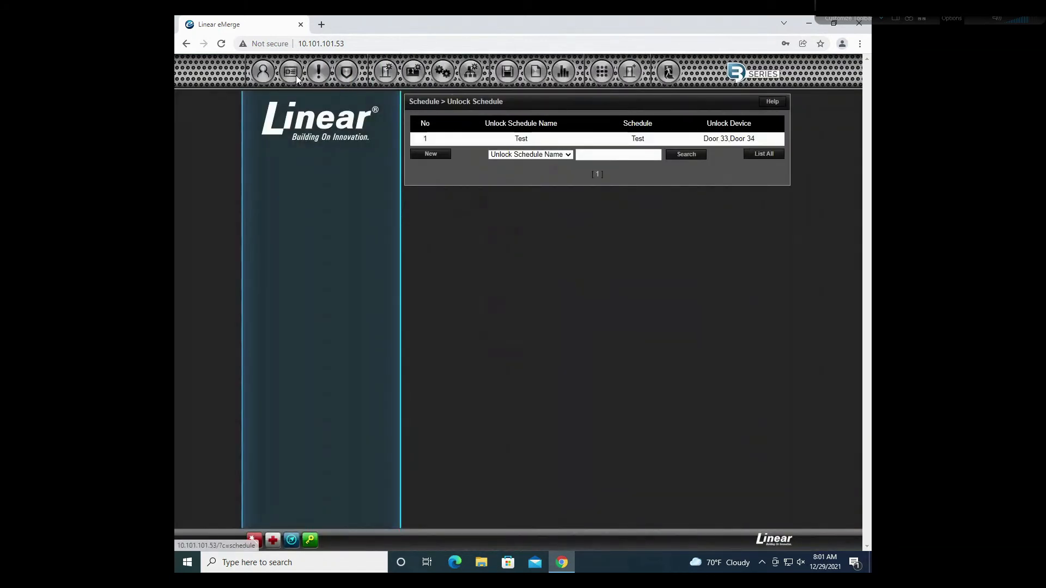
Step: Open the Test schedule to review its times: Sunday 05:48–19:09, weekdays 08:00–17:00
{"action": "mouse_move", "coordinate": [296, 75]}
{"action": "left_click", "coordinate": [272, 99]}
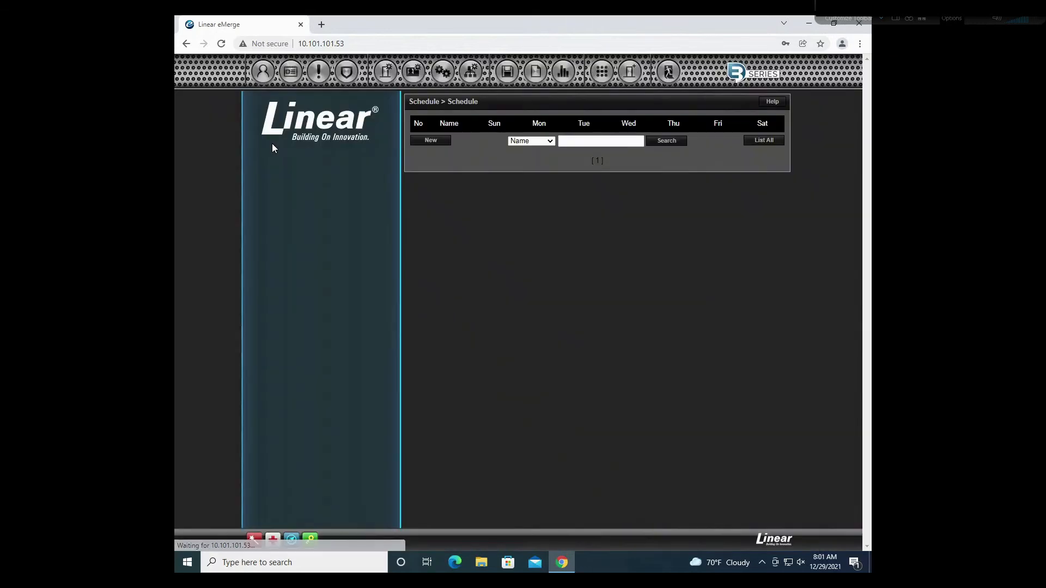
{"action": "left_click", "coordinate": [512, 143]}
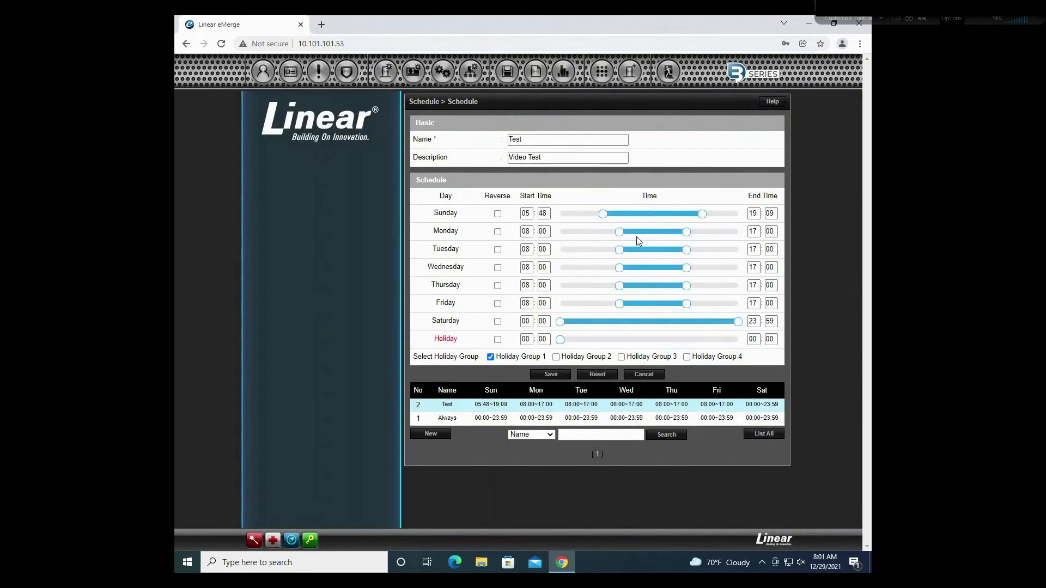
{"action": "mouse_move", "coordinate": [636, 252]}
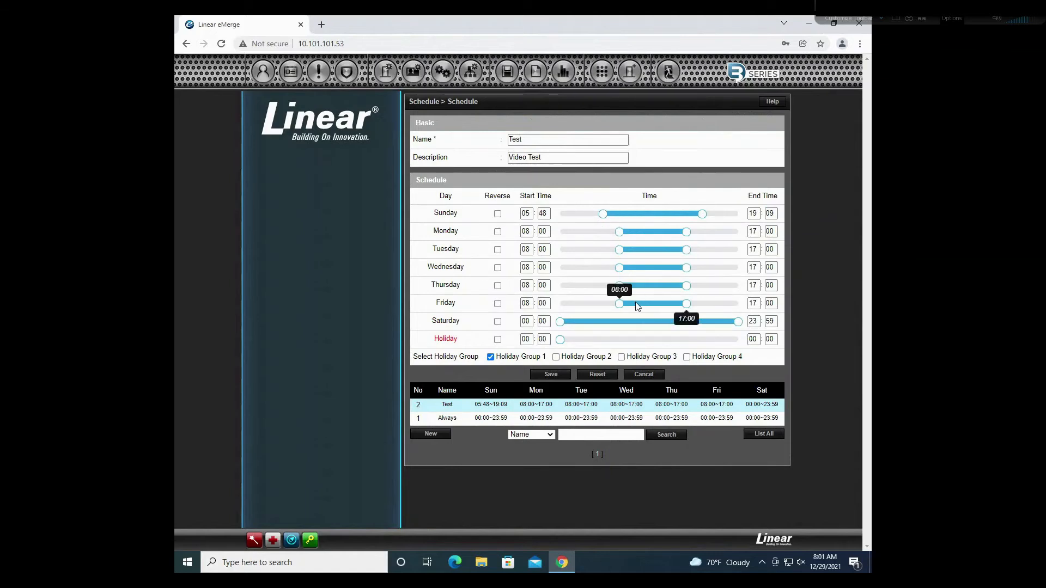
{"action": "mouse_move", "coordinate": [732, 332]}
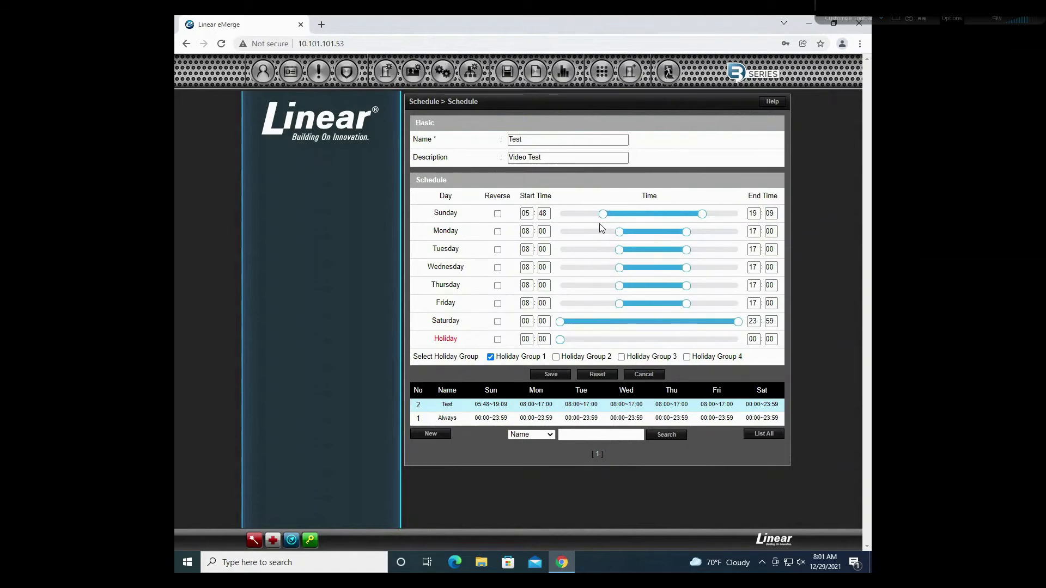
{"action": "mouse_move", "coordinate": [554, 215]}
Step: Start a new one-time unlock entry named Test dated 12-31-2021
{"action": "mouse_move", "coordinate": [288, 78]}
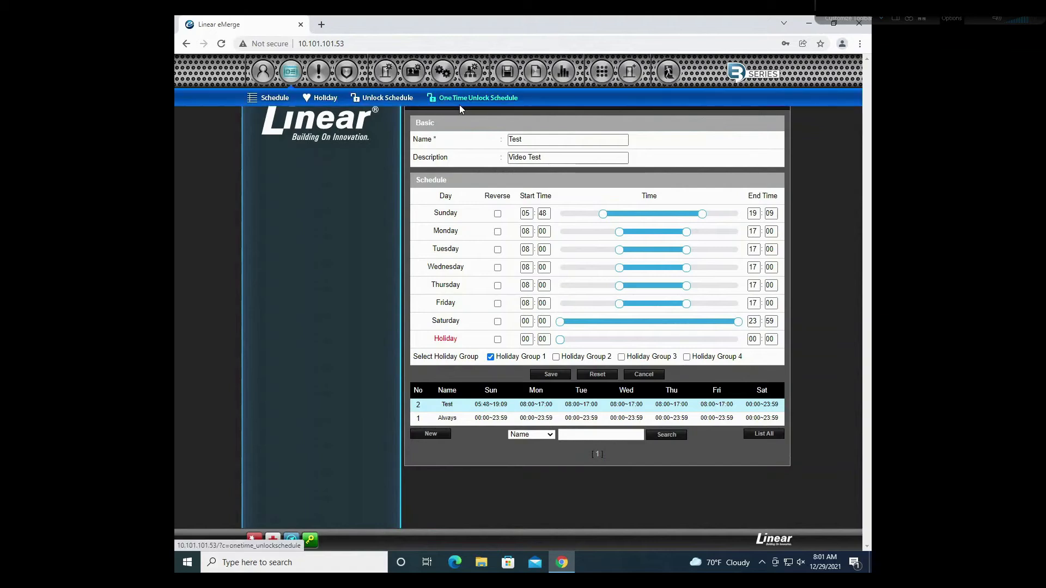
{"action": "left_click", "coordinate": [472, 99]}
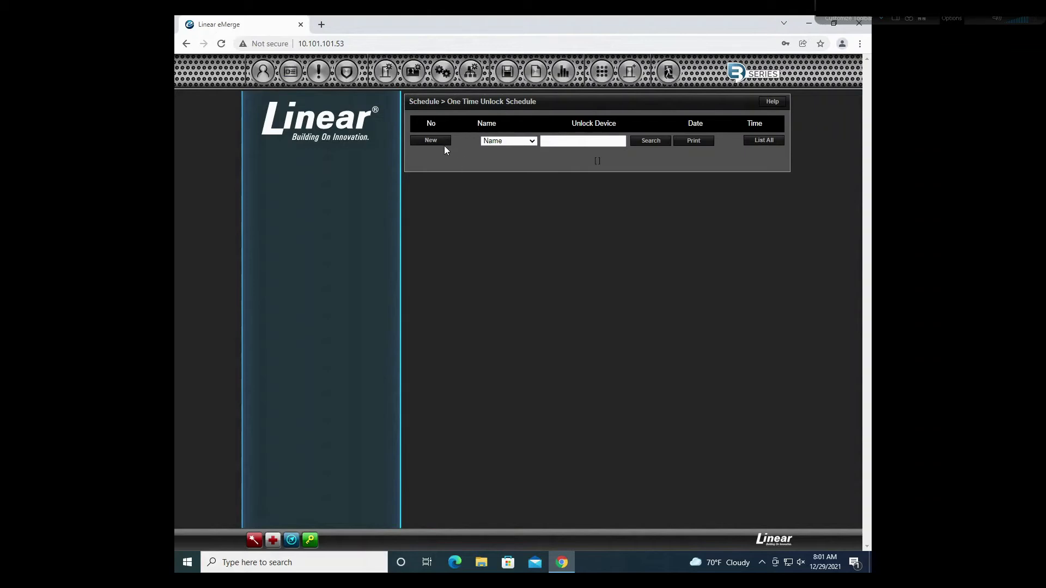
{"action": "left_click", "coordinate": [430, 140]}
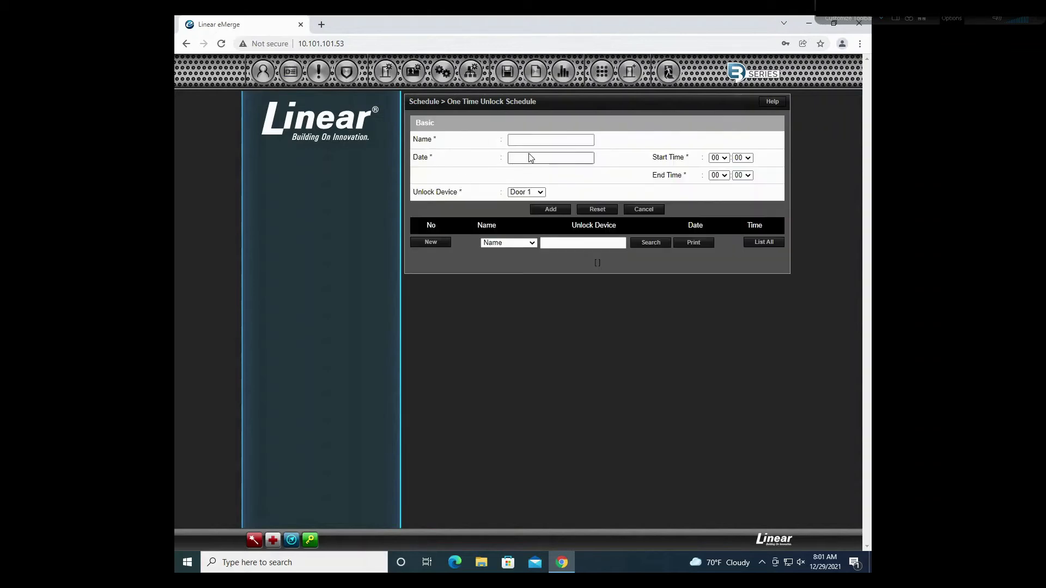
{"action": "left_click", "coordinate": [540, 140]}
{"action": "type", "text": "Test"}
{"action": "left_click", "coordinate": [551, 159]}
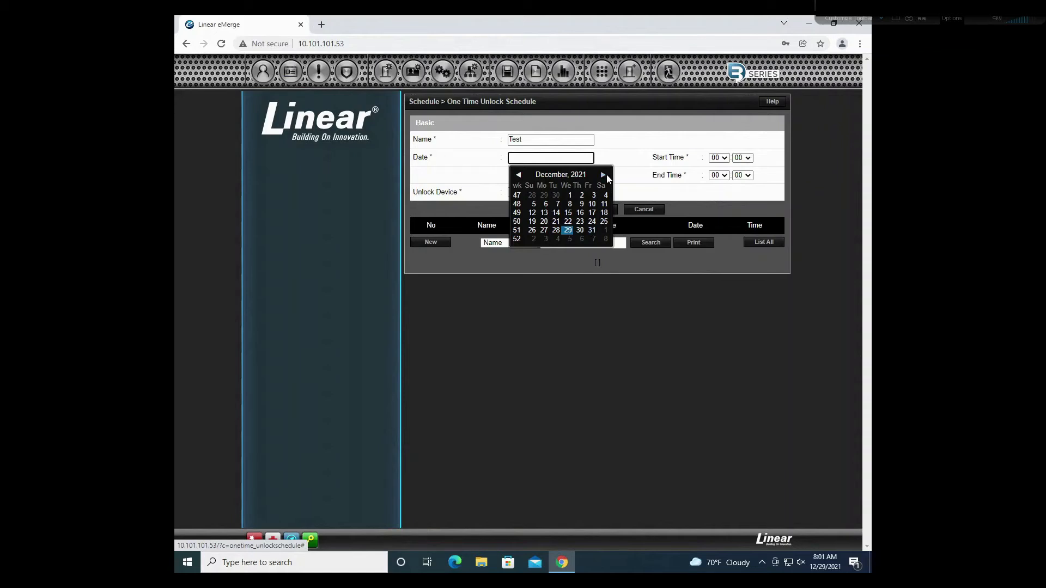
{"action": "left_click", "coordinate": [593, 232]}
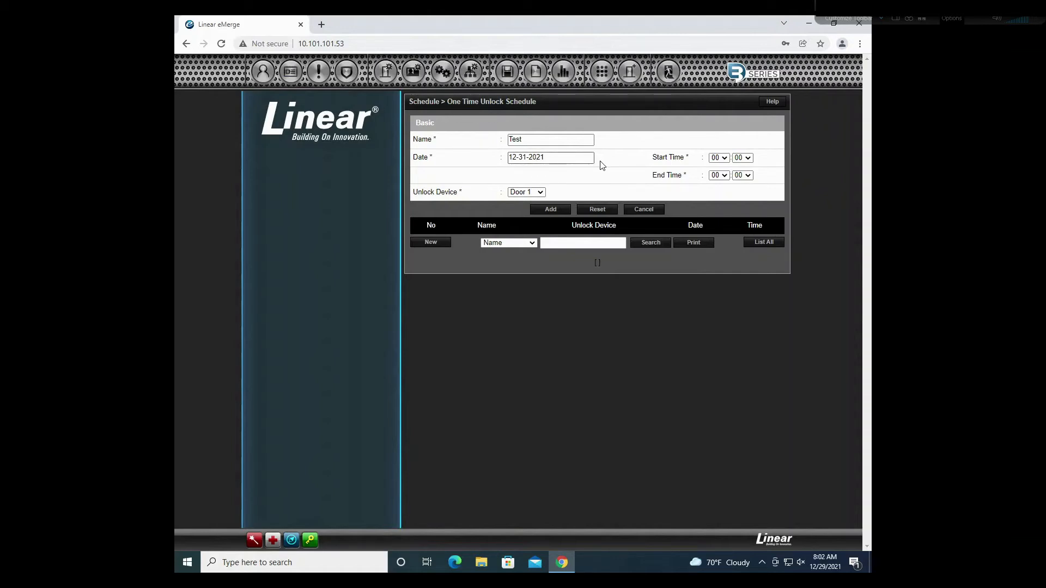
Step: Set its hours to 08:00–17:00 for Door 22, then save the entry
{"action": "left_click", "coordinate": [724, 159]}
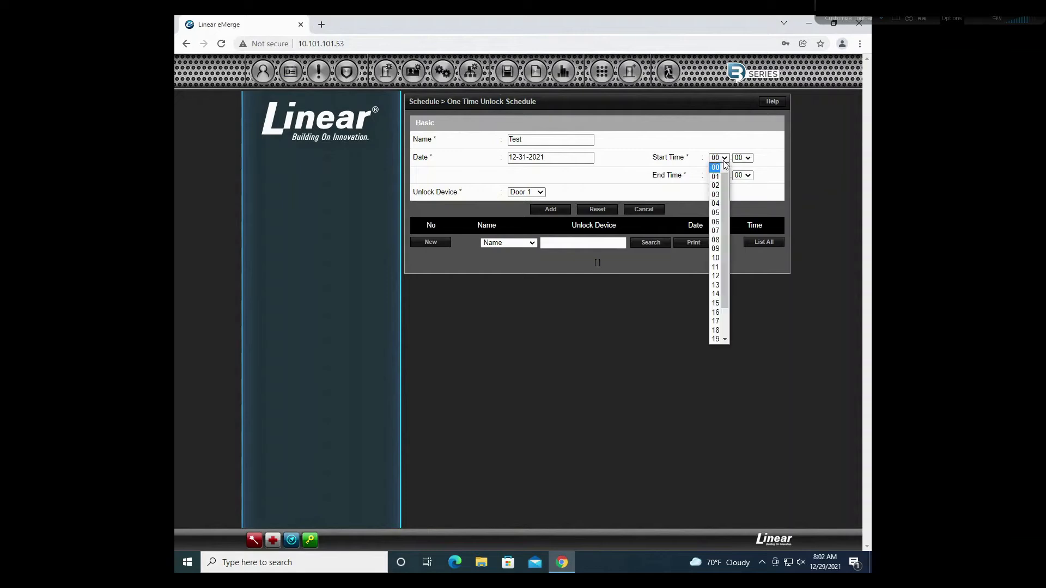
{"action": "left_click", "coordinate": [715, 239]}
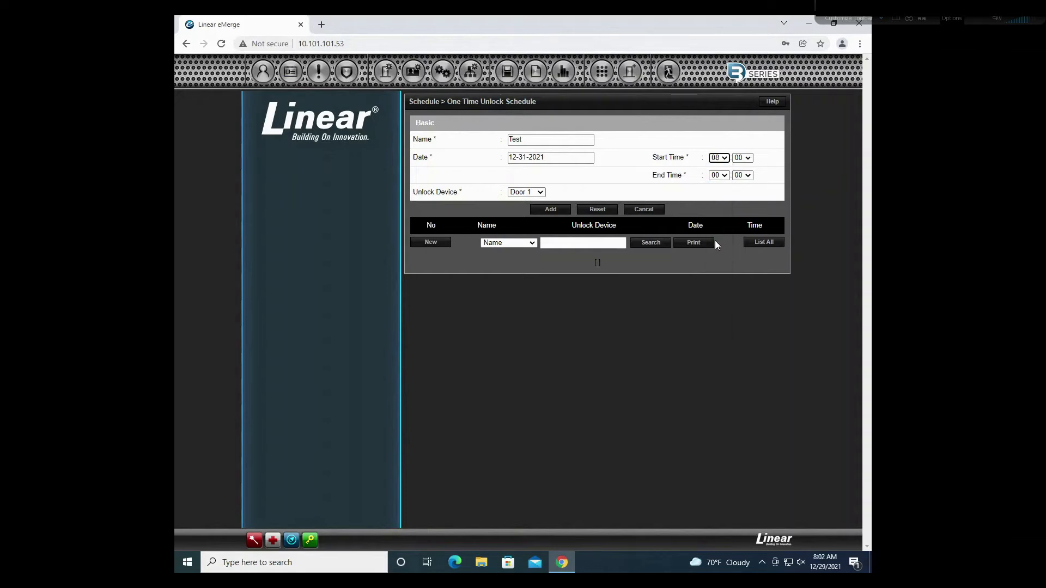
{"action": "left_click", "coordinate": [719, 175]}
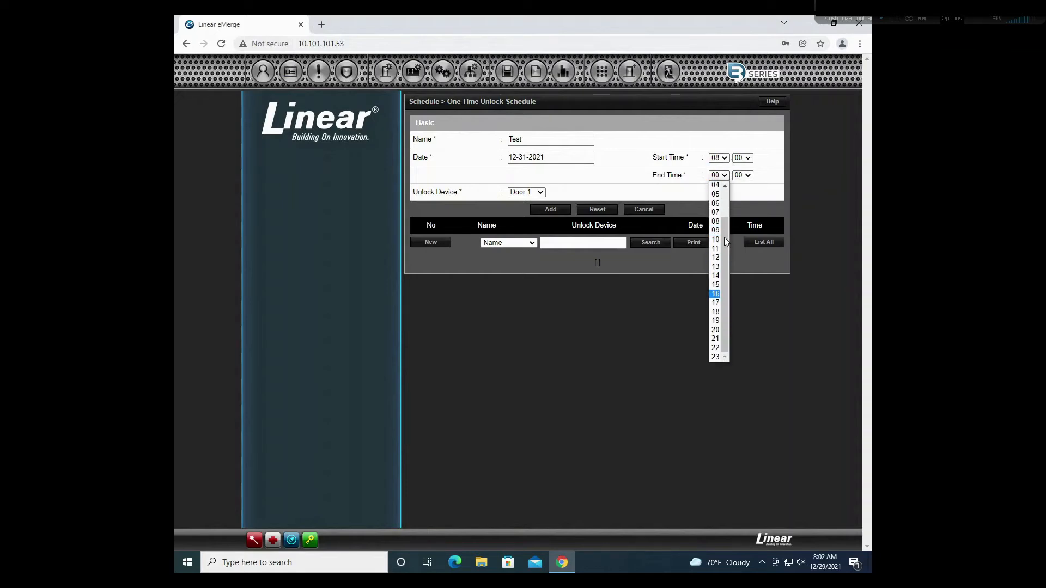
{"action": "left_click", "coordinate": [717, 303]}
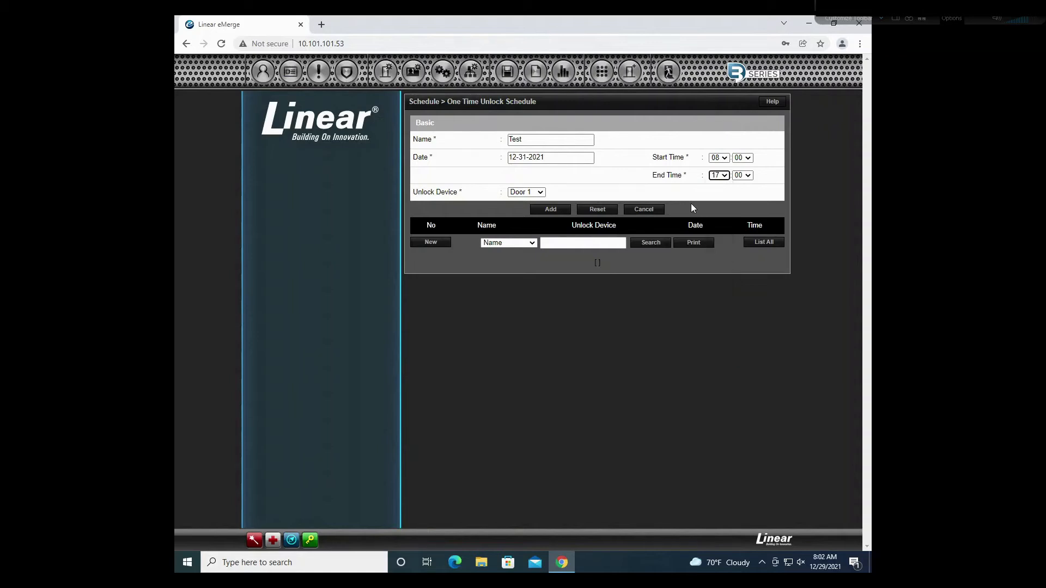
{"action": "left_click", "coordinate": [534, 195]}
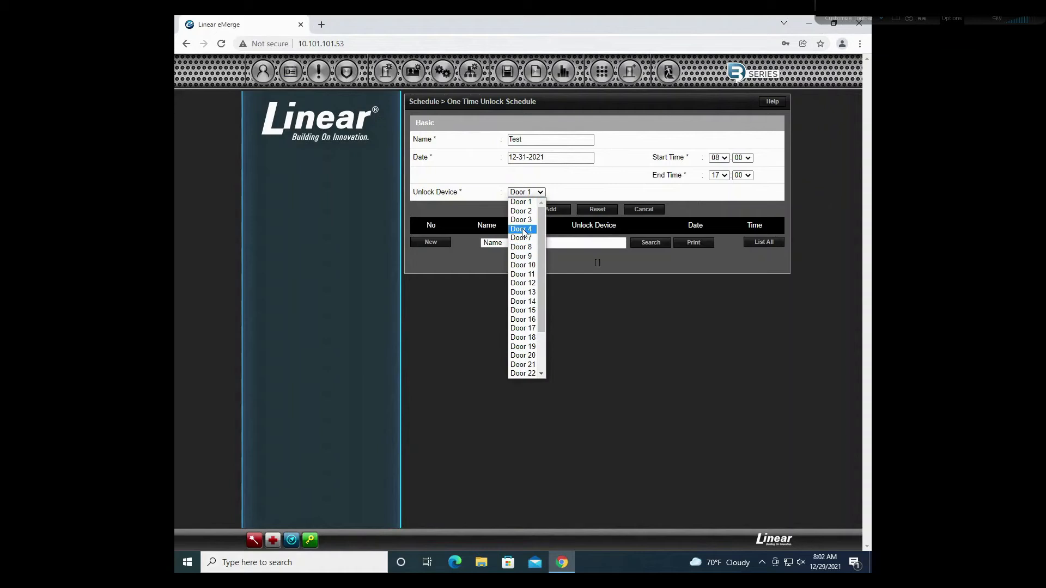
{"action": "scroll", "coordinate": [526, 319], "scroll_direction": "down", "scroll_amount": 2}
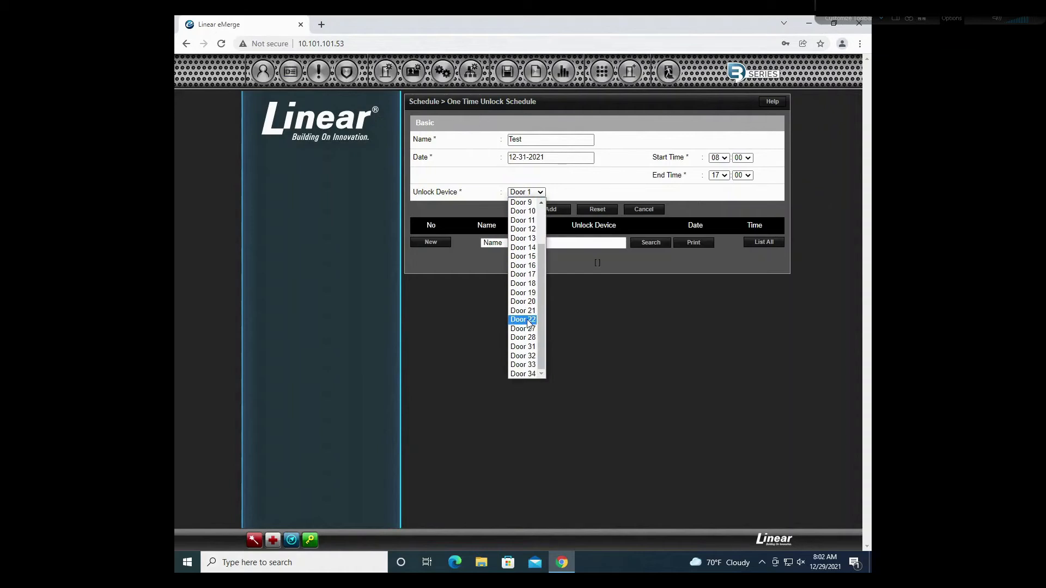
{"action": "left_click", "coordinate": [525, 320]}
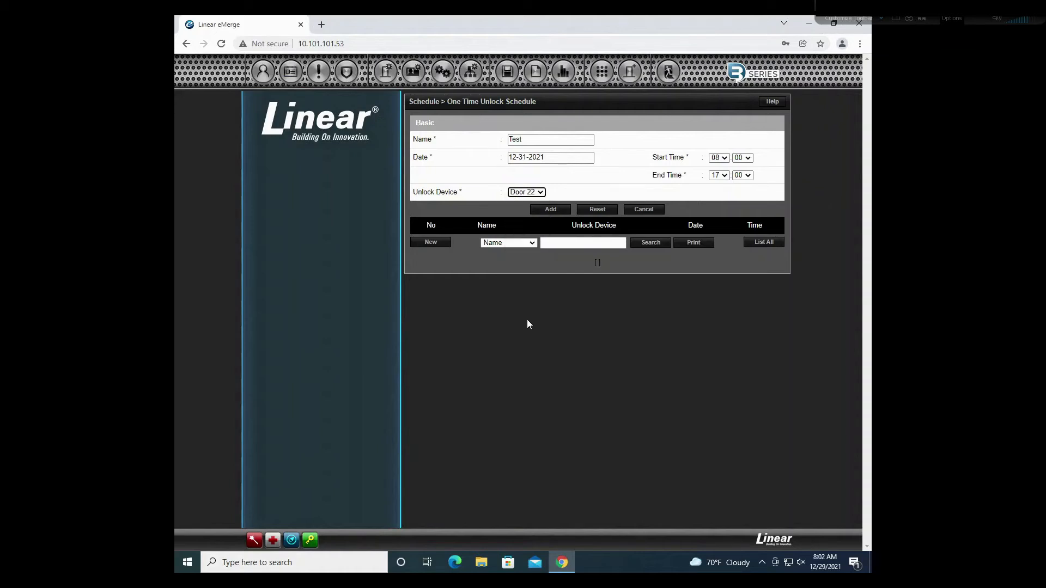
{"action": "left_click", "coordinate": [549, 211]}
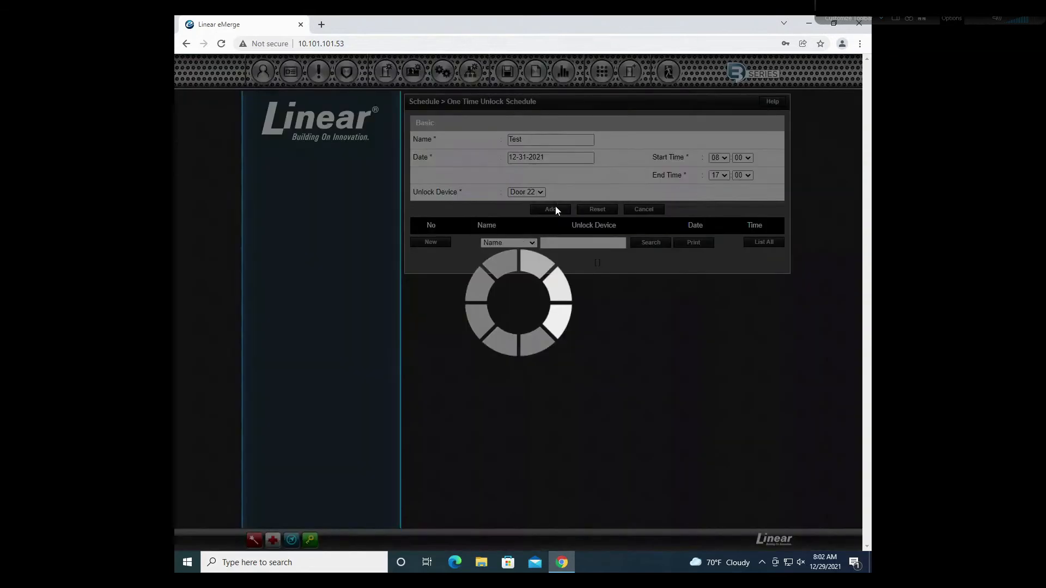
{"action": "left_click", "coordinate": [621, 111]}
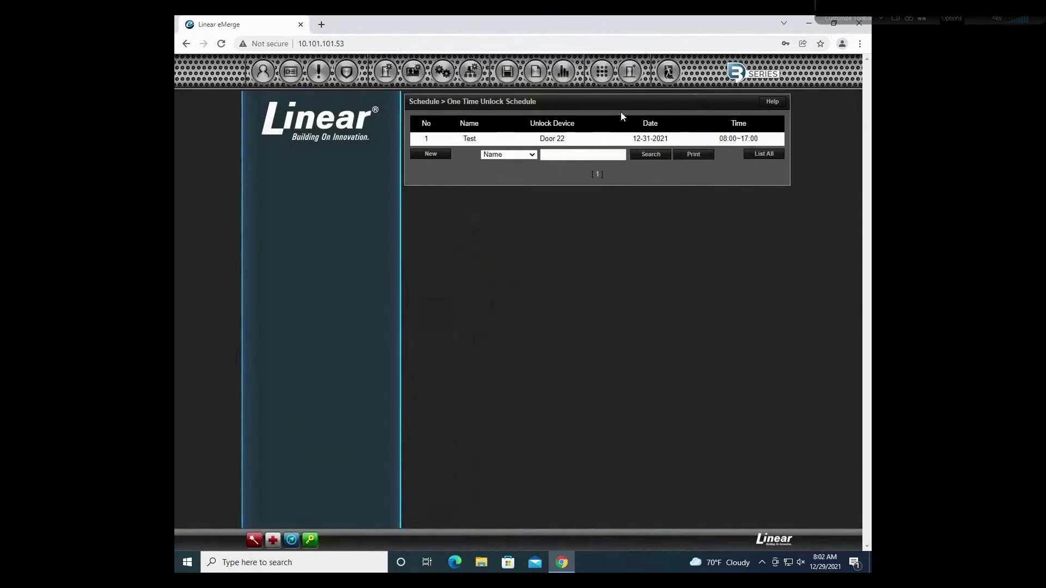
Step: Delete the Test one-time unlock entry
{"action": "left_click", "coordinate": [680, 139]}
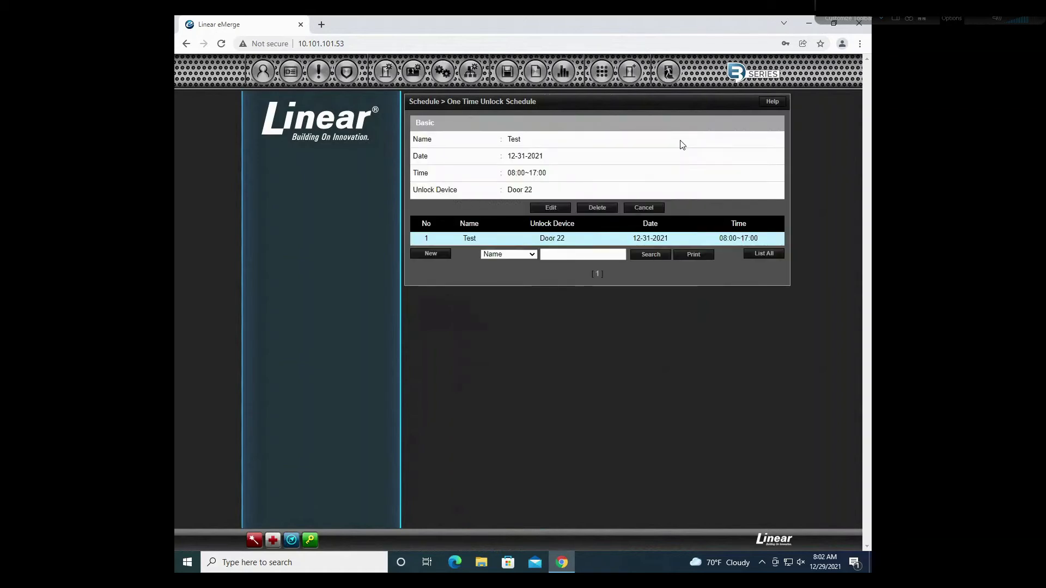
{"action": "left_click", "coordinate": [596, 208]}
{"action": "left_click", "coordinate": [562, 105]}
Step: Delete the Test unlock schedule from the unlock schedules list
{"action": "mouse_move", "coordinate": [290, 72]}
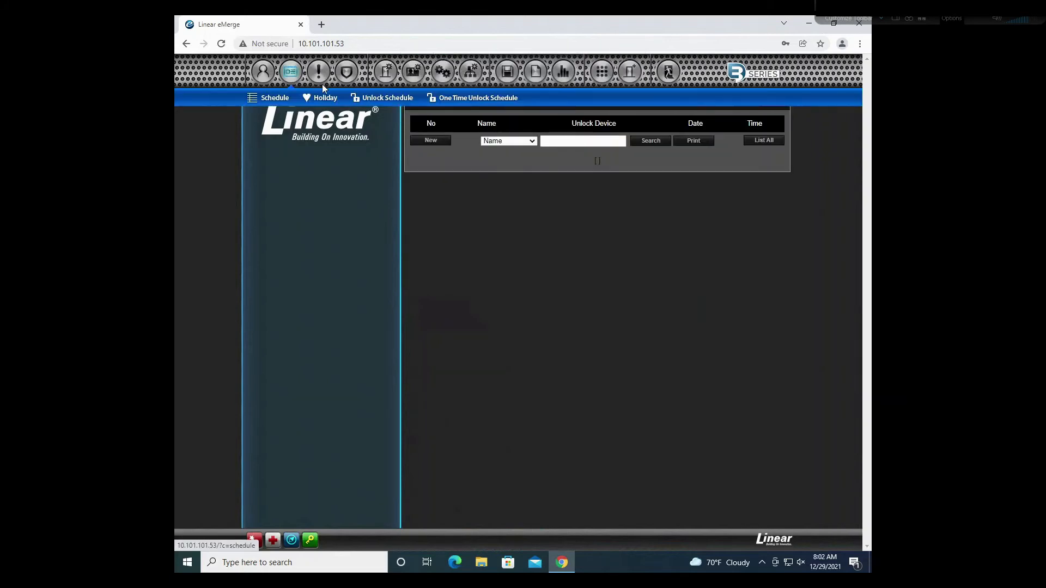
{"action": "left_click", "coordinate": [376, 98]}
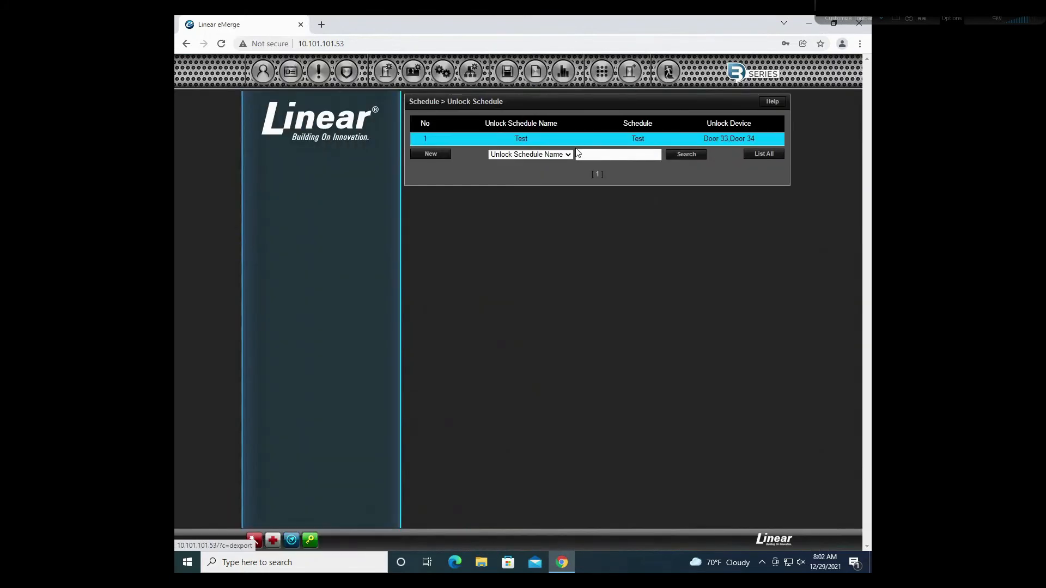
{"action": "left_click", "coordinate": [566, 142]}
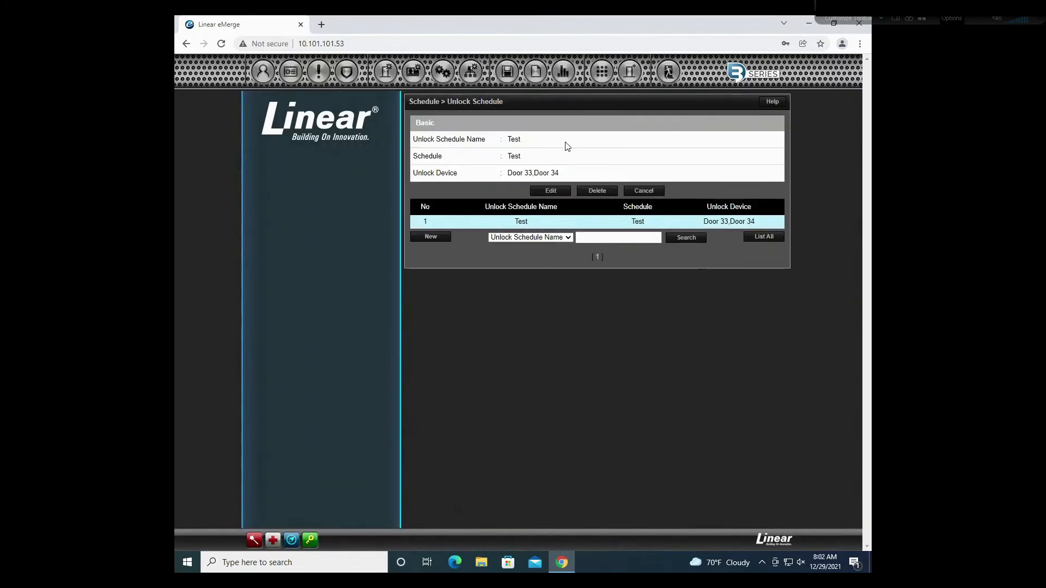
{"action": "left_click", "coordinate": [594, 191]}
{"action": "left_click", "coordinate": [575, 101]}
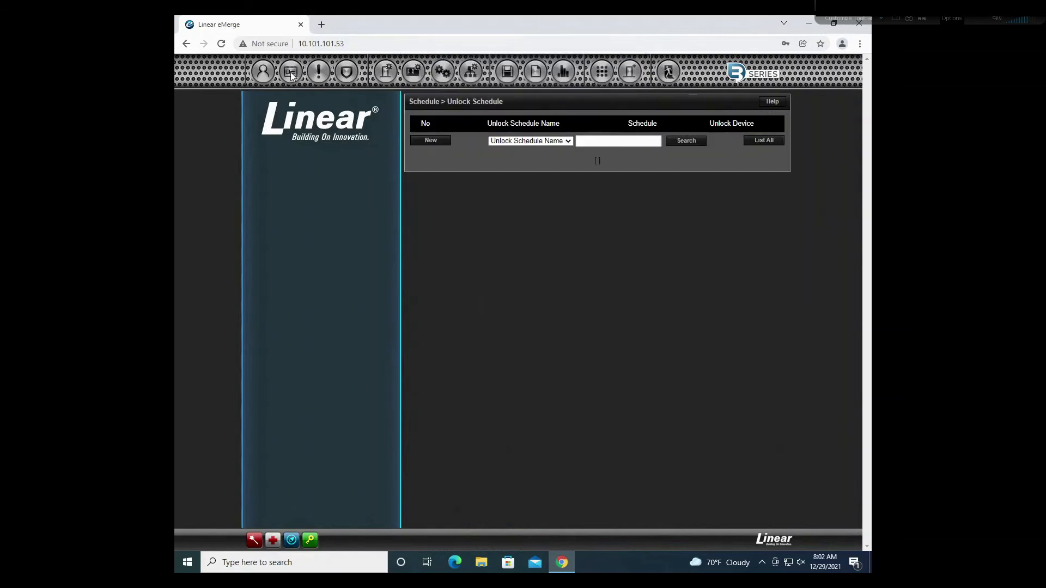
Step: Delete the Christmas entry from the holiday group list
{"action": "mouse_move", "coordinate": [290, 74]}
{"action": "left_click", "coordinate": [325, 99]}
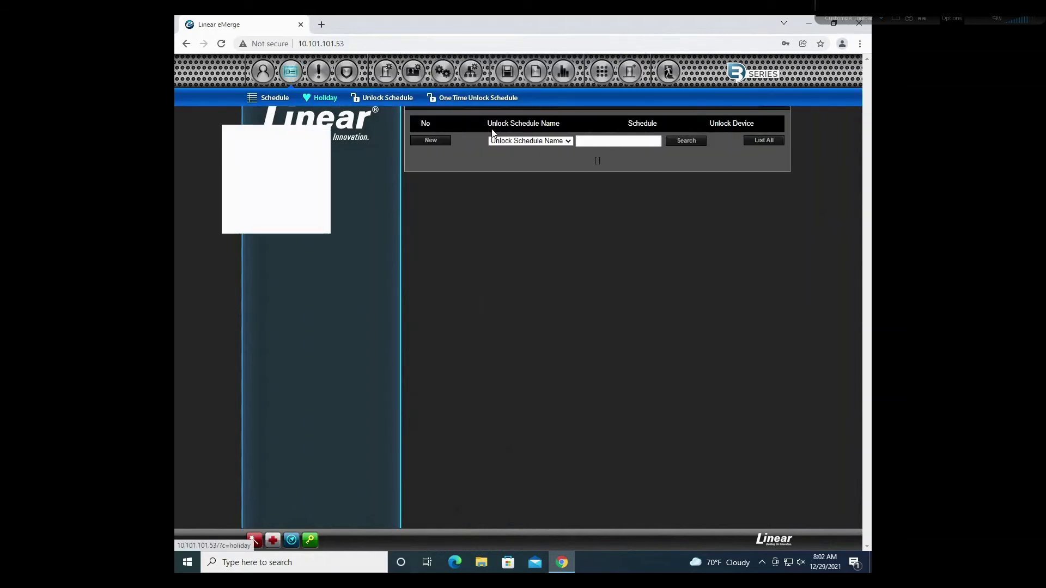
{"action": "left_click", "coordinate": [517, 150]}
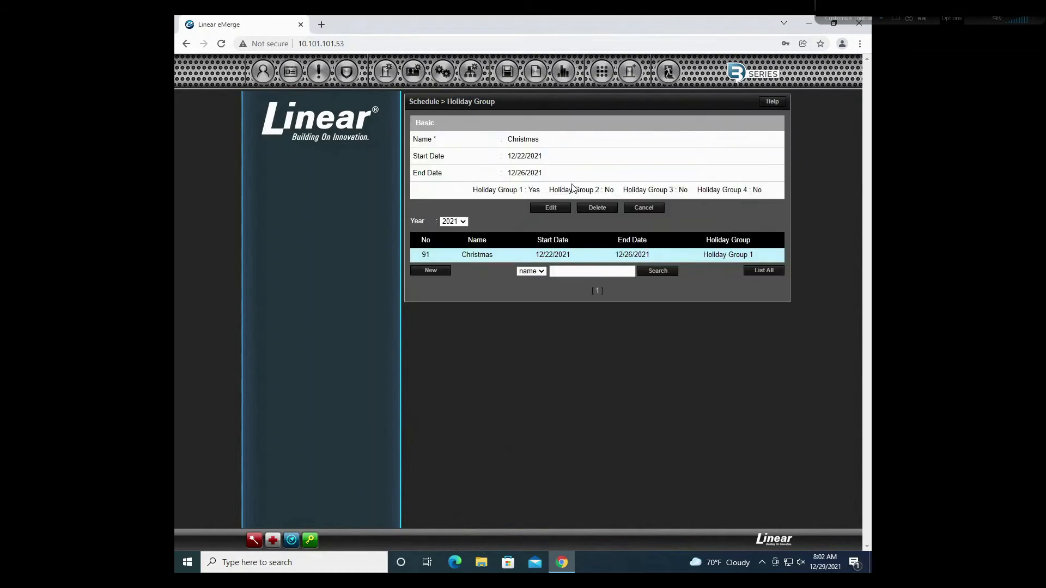
{"action": "left_click", "coordinate": [596, 207]}
{"action": "left_click", "coordinate": [567, 104]}
Step: Delete the Test schedule, leaving only the Always schedule
{"action": "mouse_move", "coordinate": [290, 74]}
{"action": "left_click", "coordinate": [287, 102]}
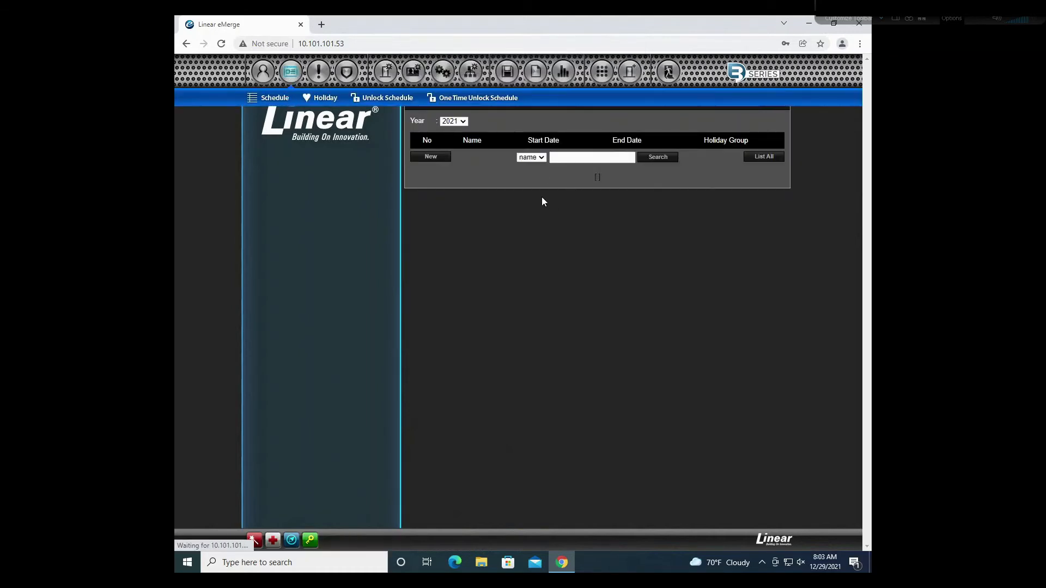
{"action": "left_click", "coordinate": [603, 137]}
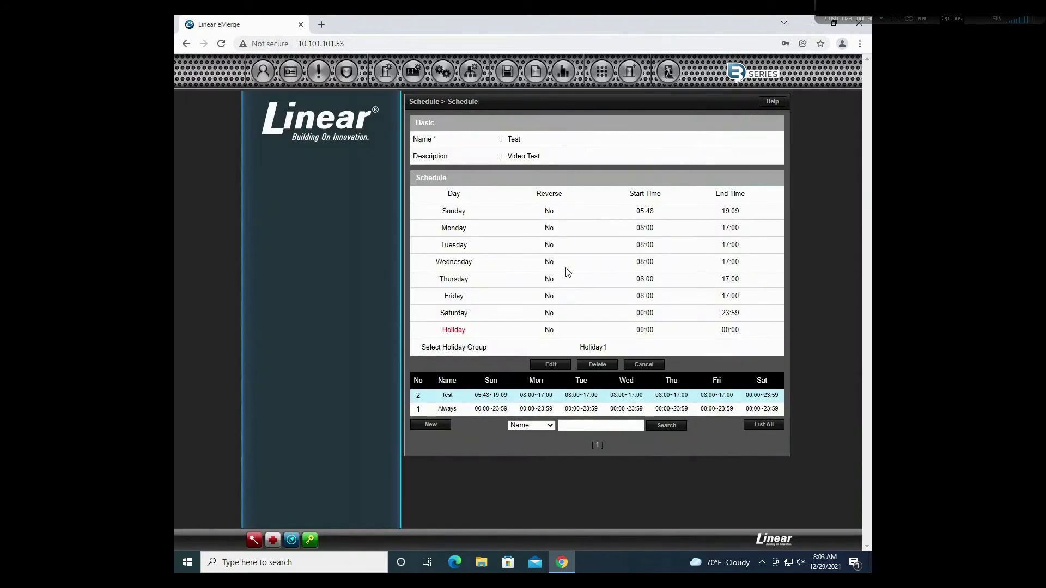
{"action": "left_click", "coordinate": [597, 366]}
{"action": "left_click", "coordinate": [575, 105]}
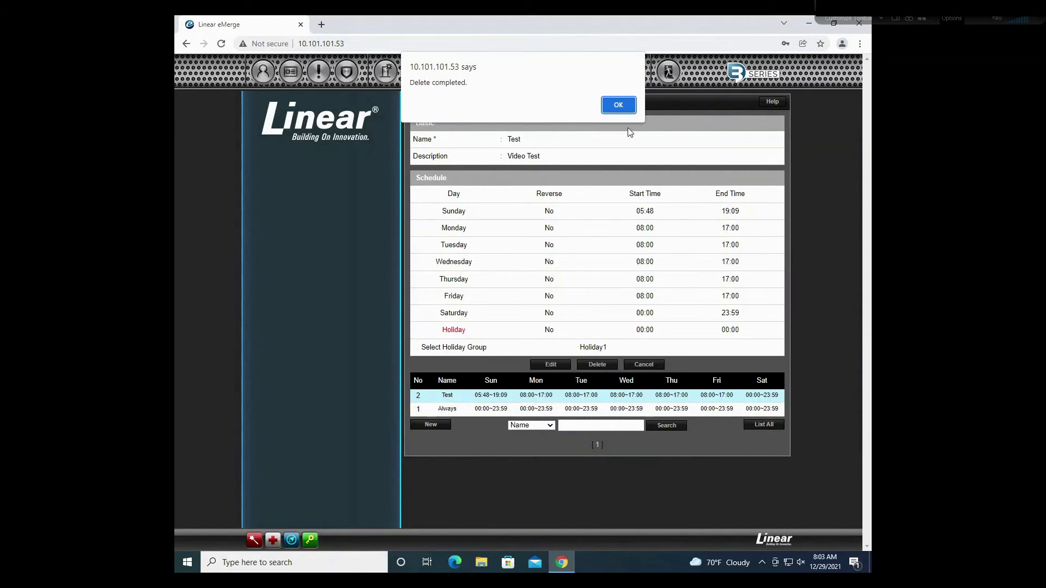
{"action": "left_click", "coordinate": [618, 105]}
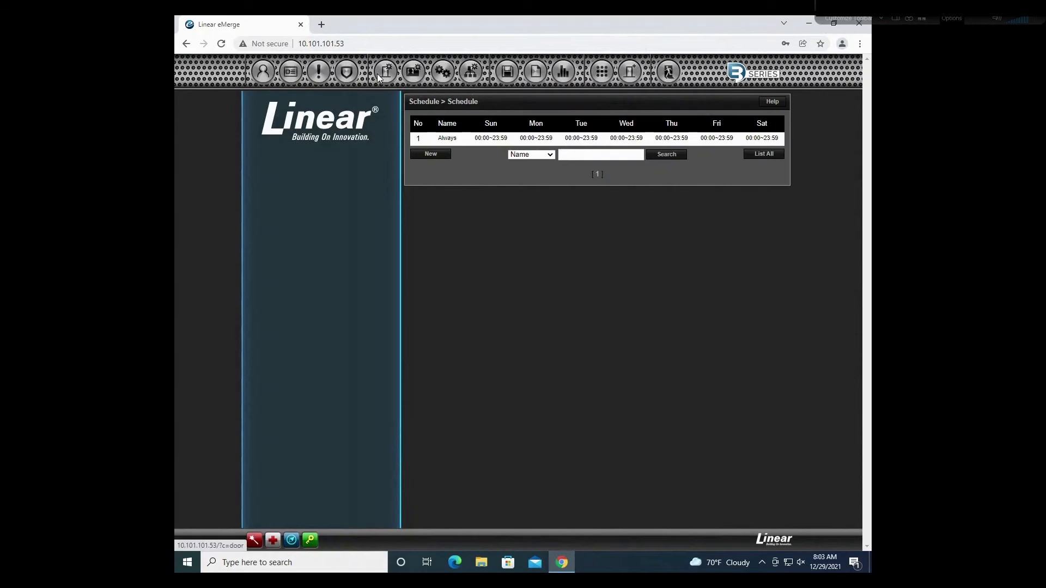
Step: Open the Device Setting door list and select Door 22 for manual control
{"action": "mouse_move", "coordinate": [377, 74]}
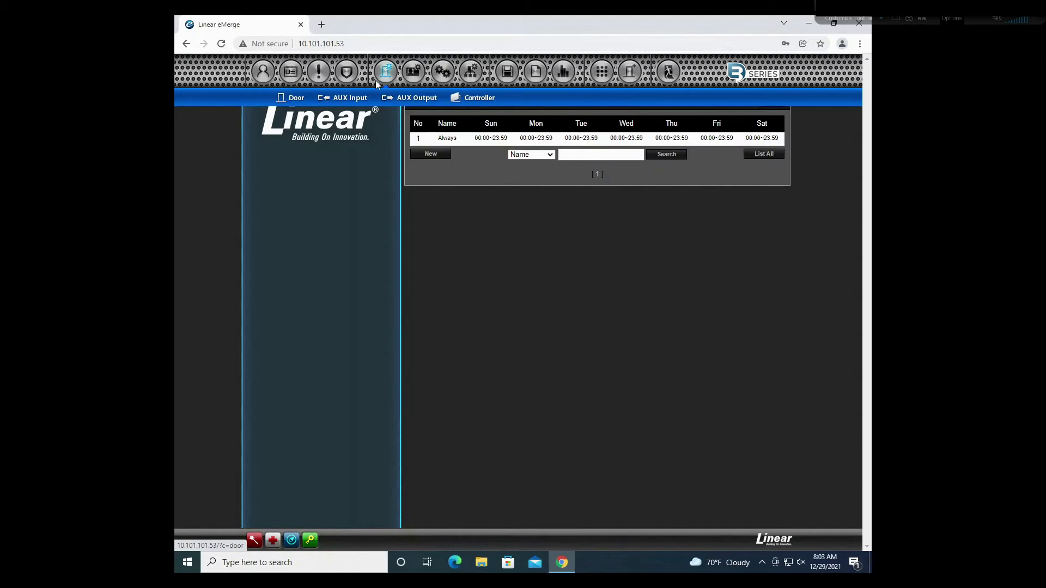
{"action": "left_click", "coordinate": [288, 100]}
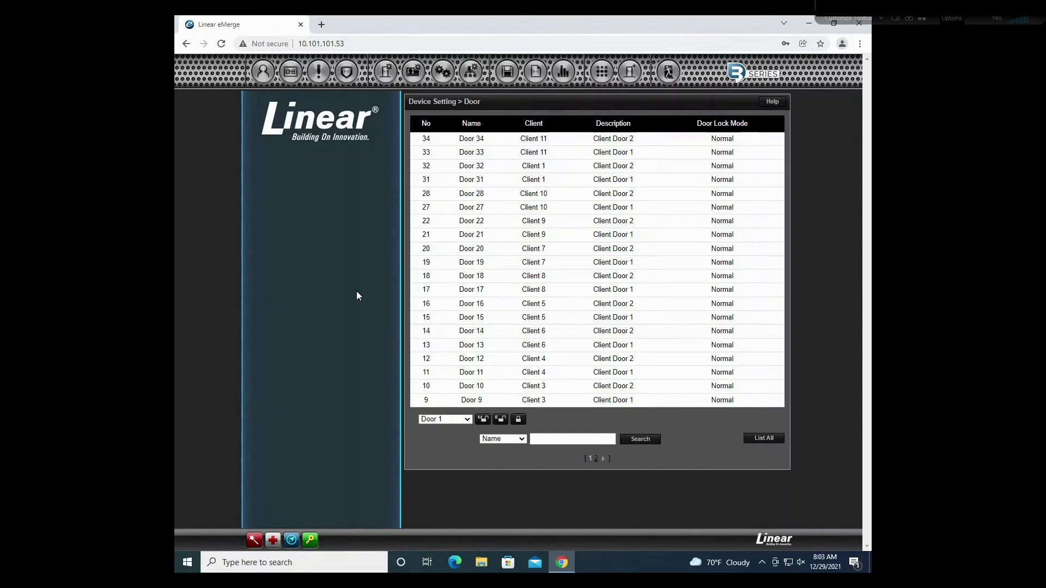
{"action": "left_click", "coordinate": [456, 422]}
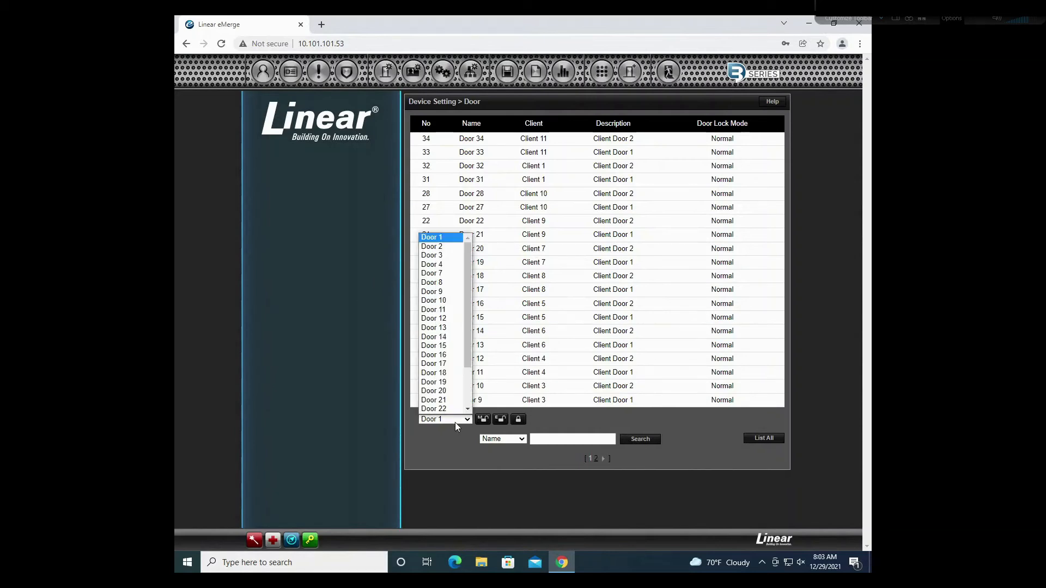
{"action": "scroll", "coordinate": [439, 320], "scroll_direction": "down", "scroll_amount": 2}
{"action": "left_click", "coordinate": [447, 352]}
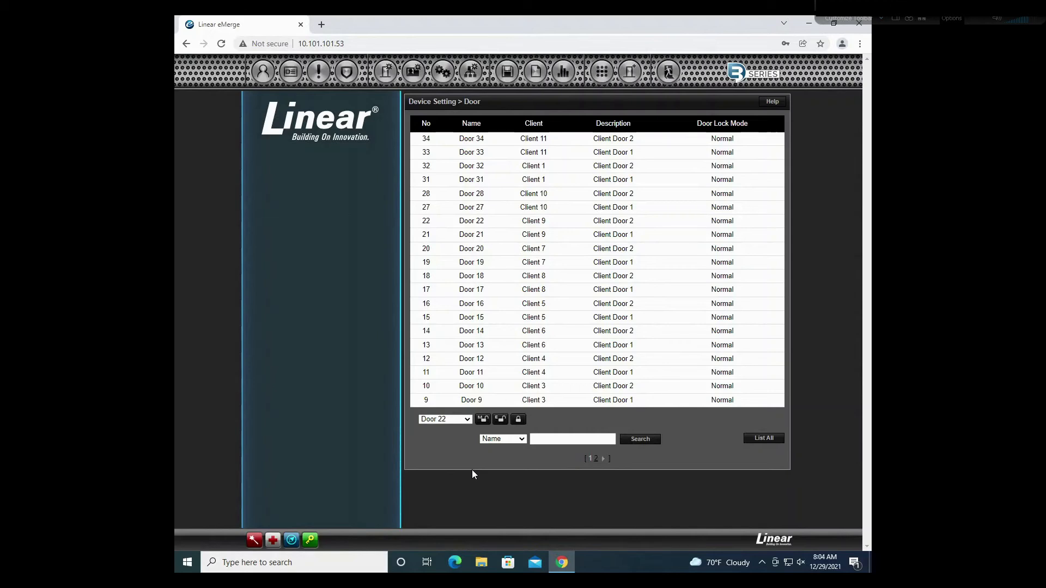
{"action": "left_click", "coordinate": [451, 420]}
{"action": "left_click", "coordinate": [453, 439]}
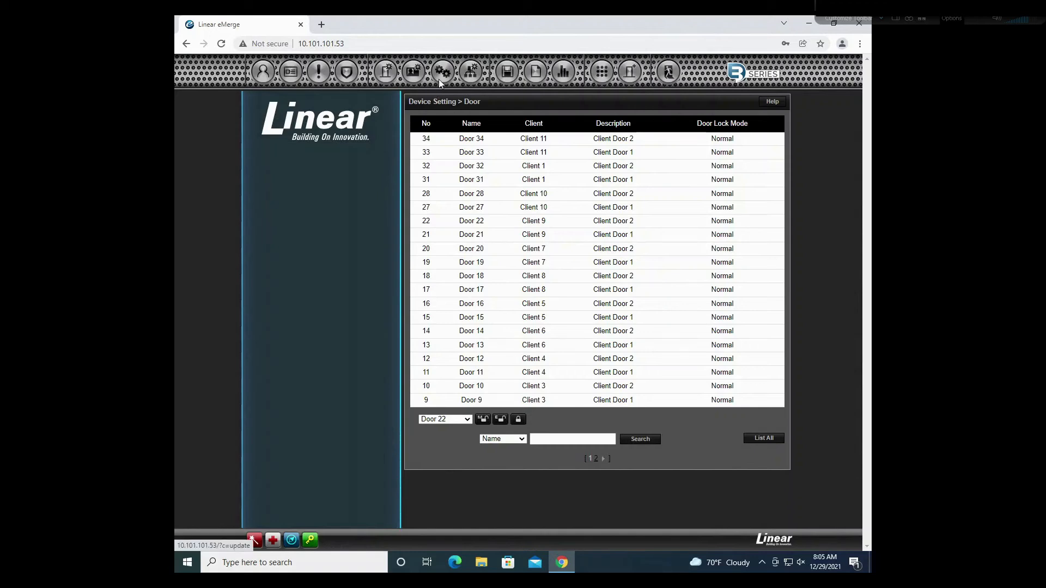
Step: On the Save & Reboot page, start a reboot, enter the super administrator password, then dismiss the prompt
{"action": "mouse_move", "coordinate": [439, 79]}
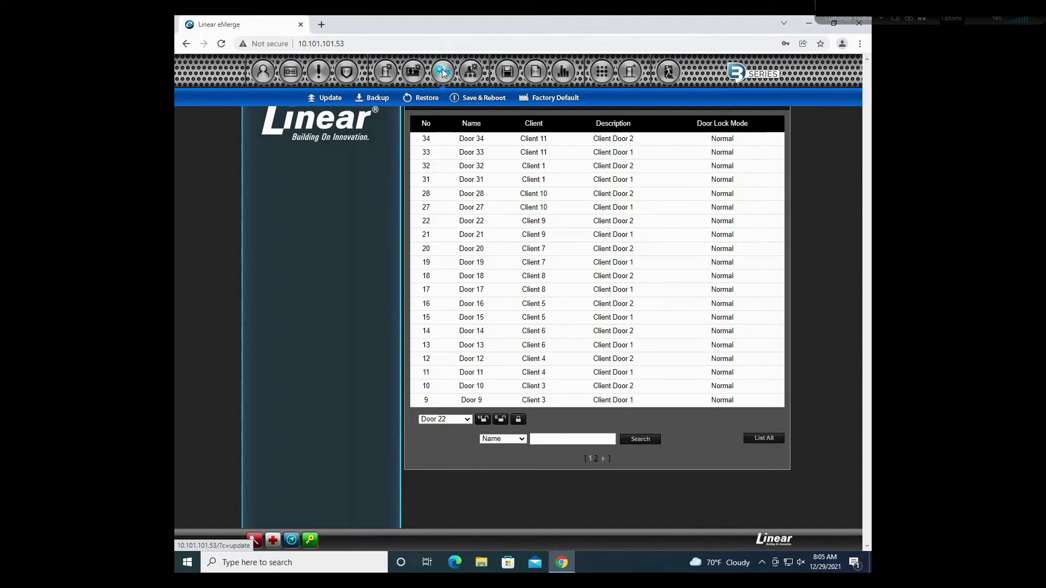
{"action": "left_click", "coordinate": [473, 99]}
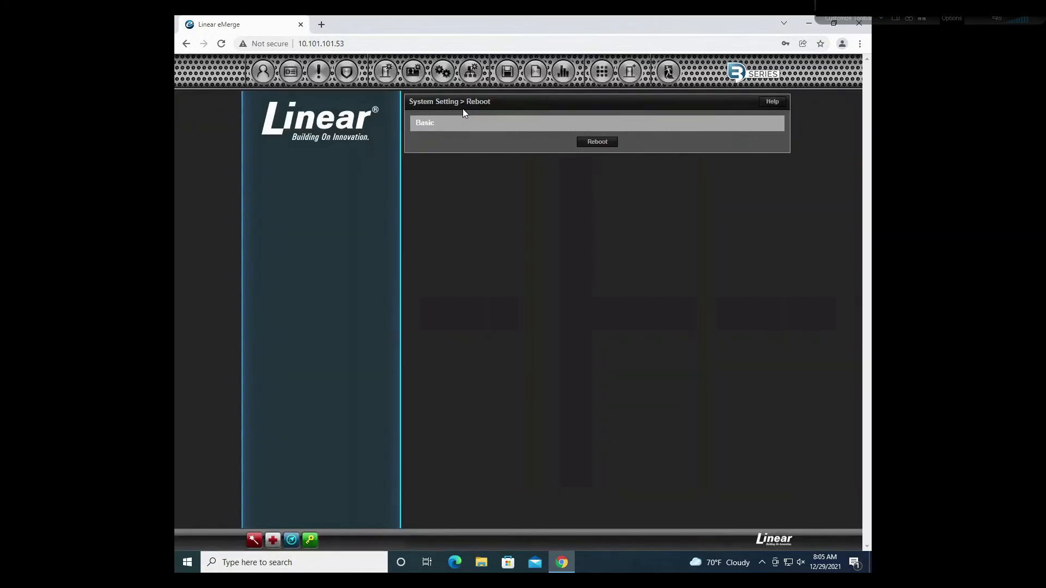
{"action": "left_click", "coordinate": [597, 142]}
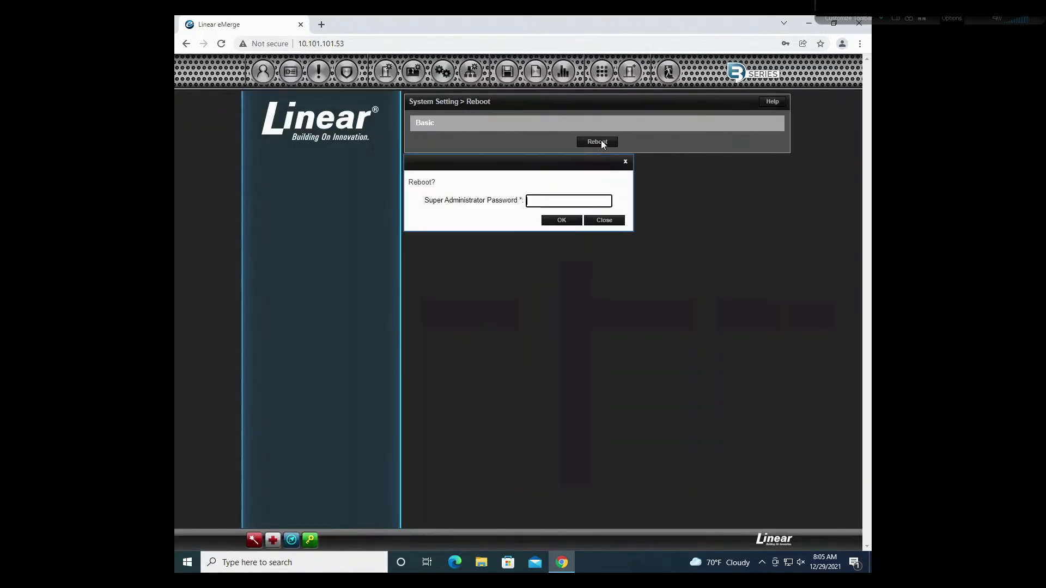
{"action": "left_click", "coordinate": [535, 201]}
{"action": "type", "text": "•••••"}
{"action": "left_click", "coordinate": [612, 221]}
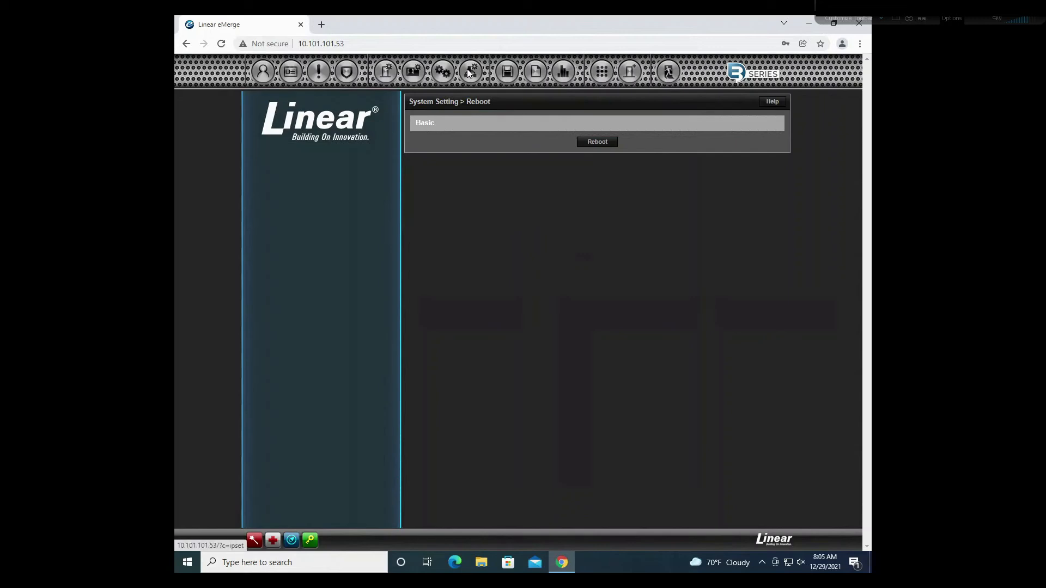
{"action": "mouse_move", "coordinate": [469, 72]}
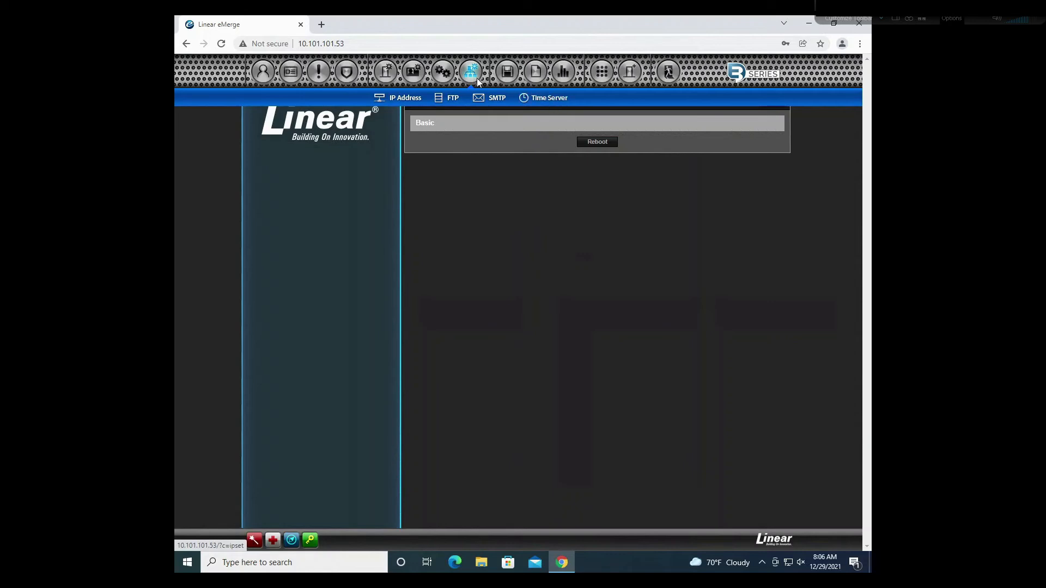
Step: Edit the Time Server settings and set the sync time zone to Central
{"action": "left_click", "coordinate": [546, 101]}
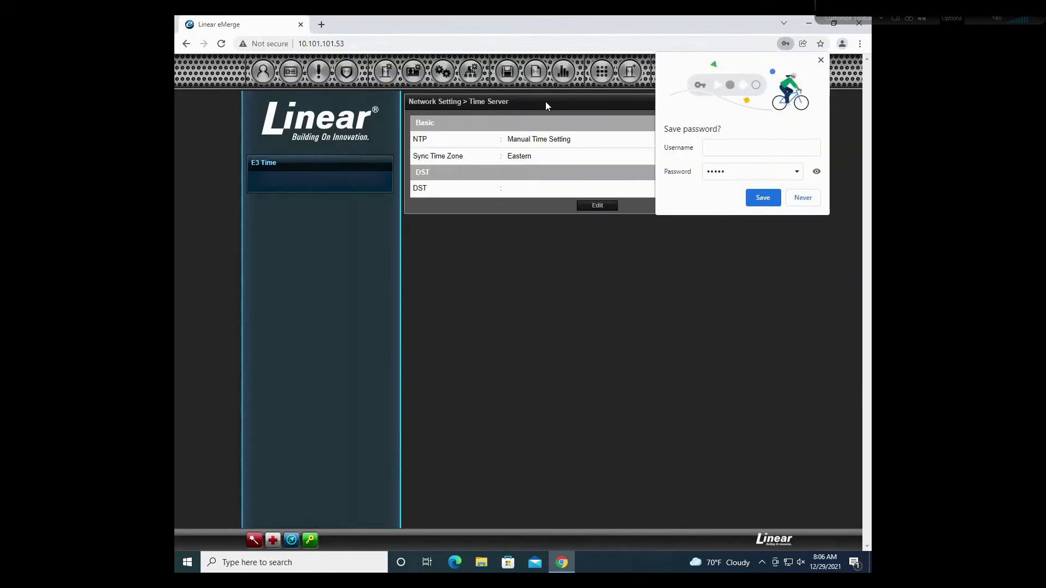
{"action": "left_click", "coordinate": [803, 197]}
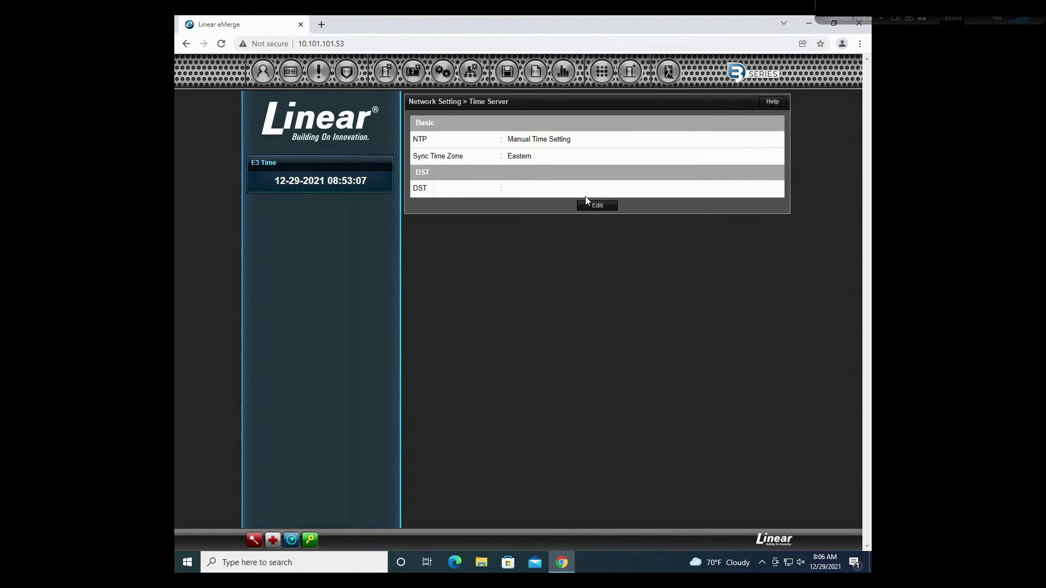
{"action": "left_click", "coordinate": [600, 206]}
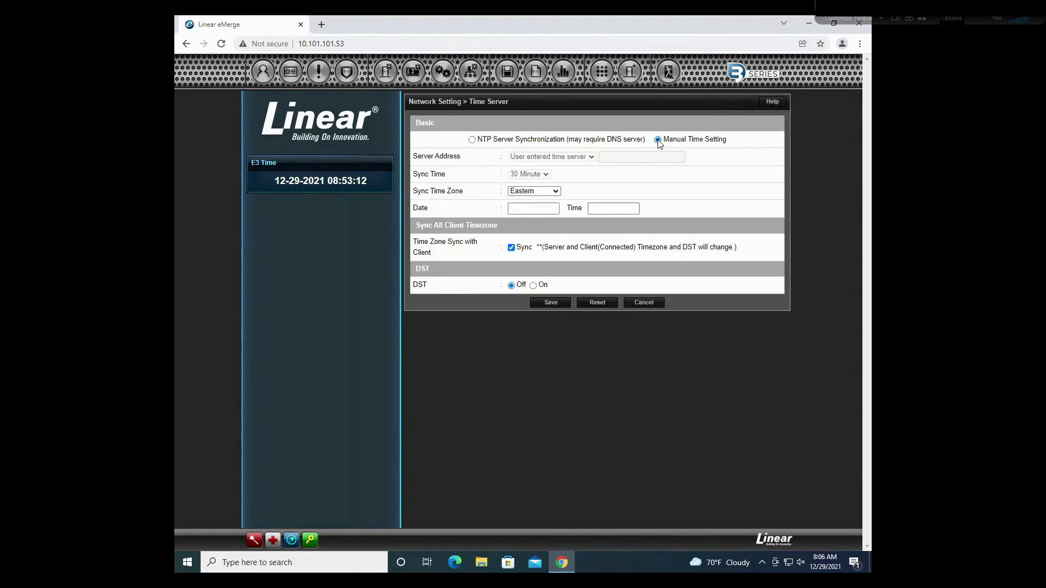
{"action": "left_click", "coordinate": [555, 190]}
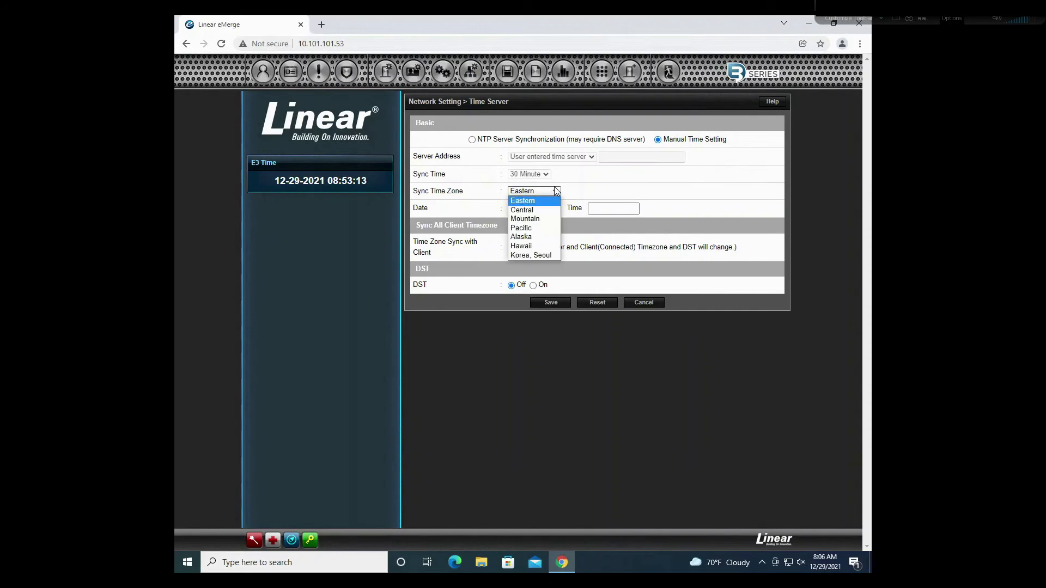
{"action": "left_click", "coordinate": [523, 211]}
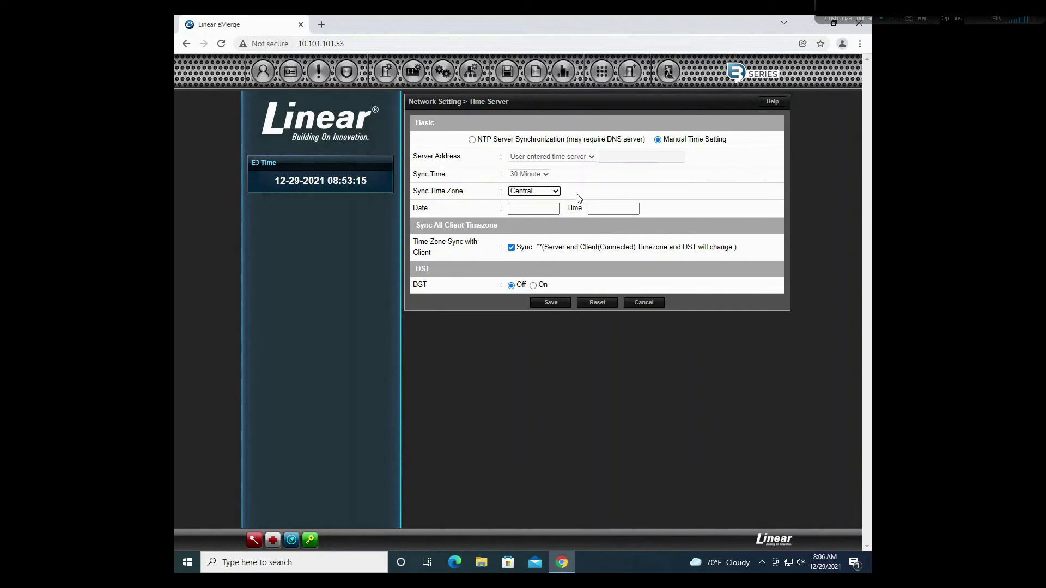
Step: Set the date to 12-29-2021 and time to 8:06, then save
{"action": "left_click", "coordinate": [518, 209]}
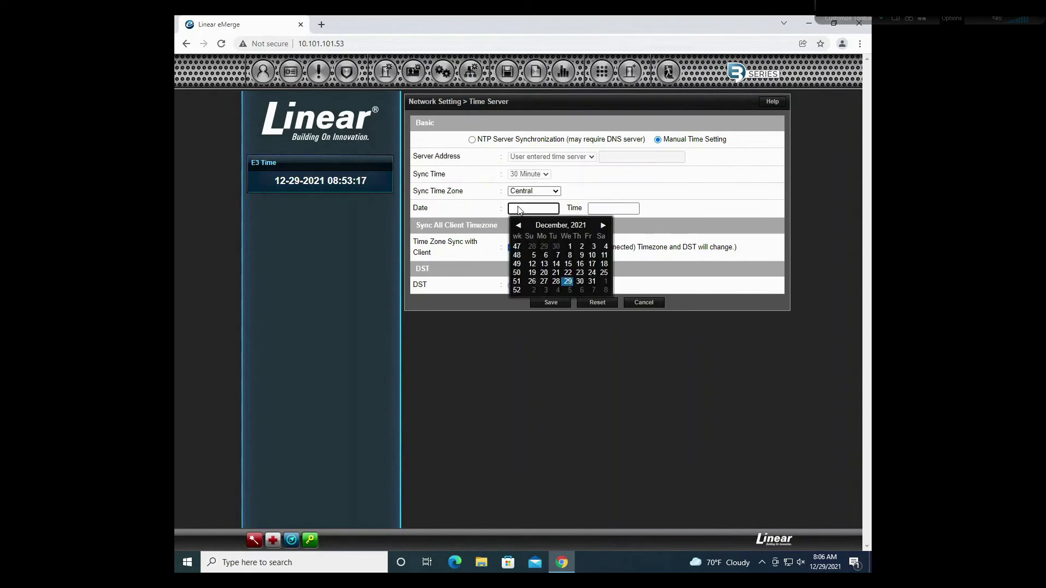
{"action": "left_click", "coordinate": [568, 282]}
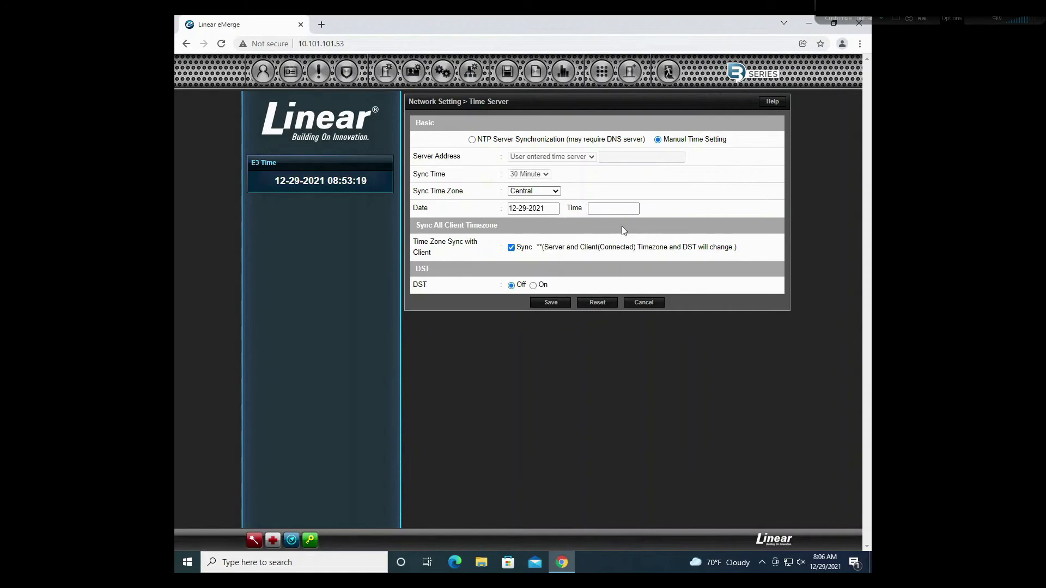
{"action": "left_click", "coordinate": [625, 212]}
{"action": "type", "text": "8:06"}
{"action": "left_click", "coordinate": [551, 305]}
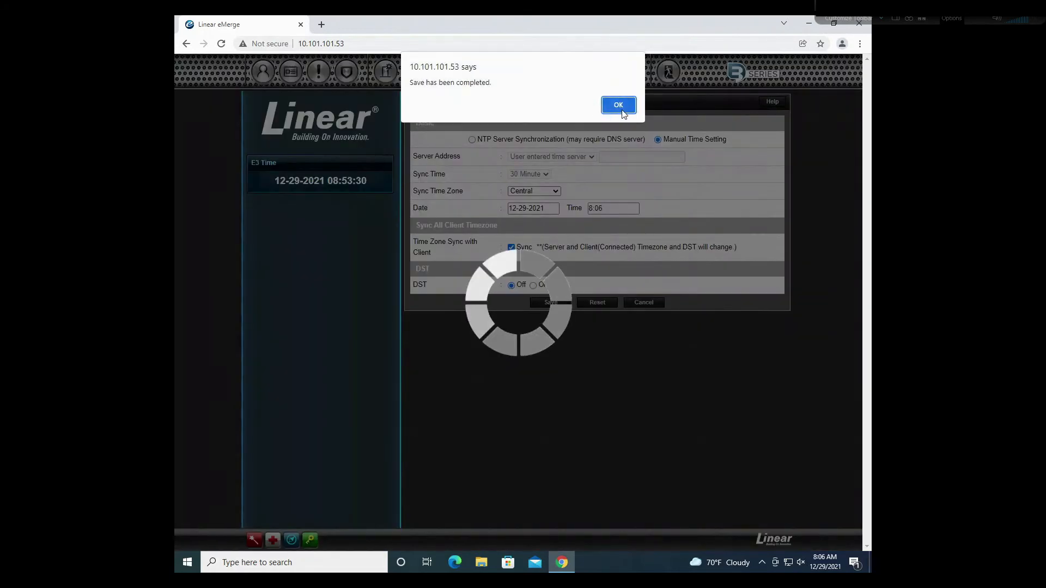
{"action": "key", "text": "Return"}
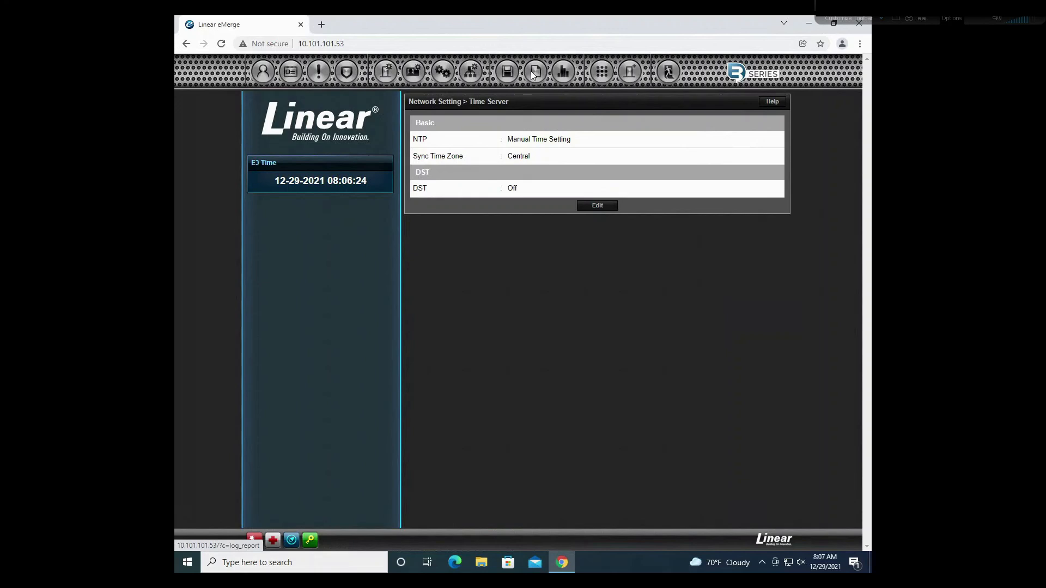
{"action": "mouse_move", "coordinate": [537, 75]}
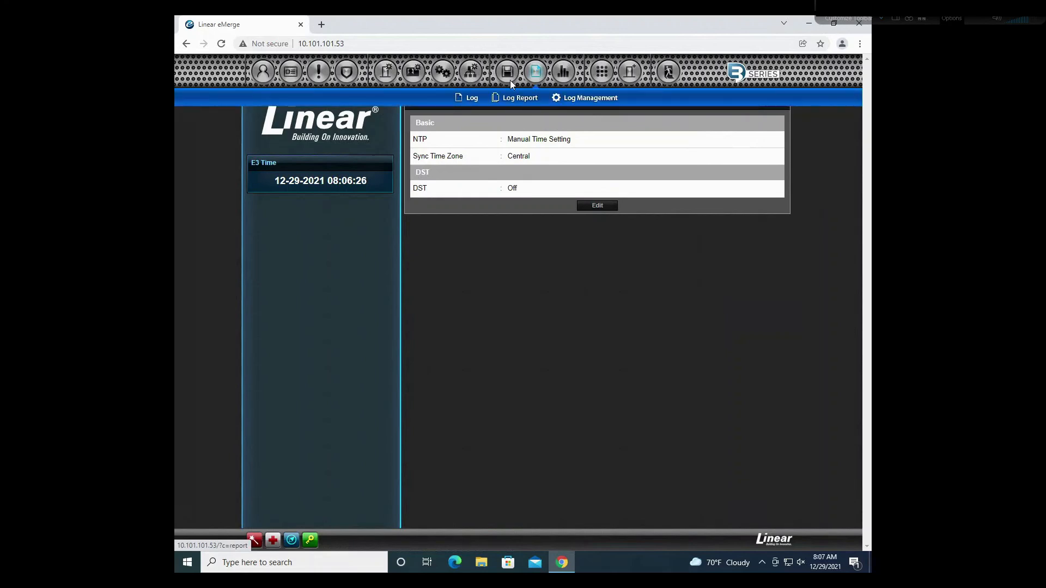
Step: Reload the event log and scroll to the Print button and page links
{"action": "left_click", "coordinate": [466, 100]}
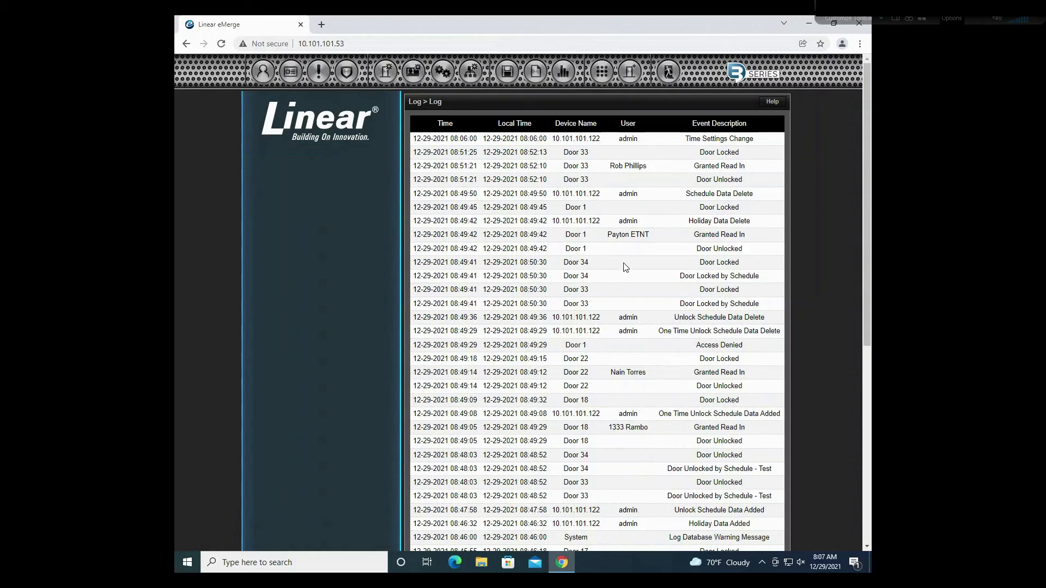
{"action": "mouse_move", "coordinate": [532, 79]}
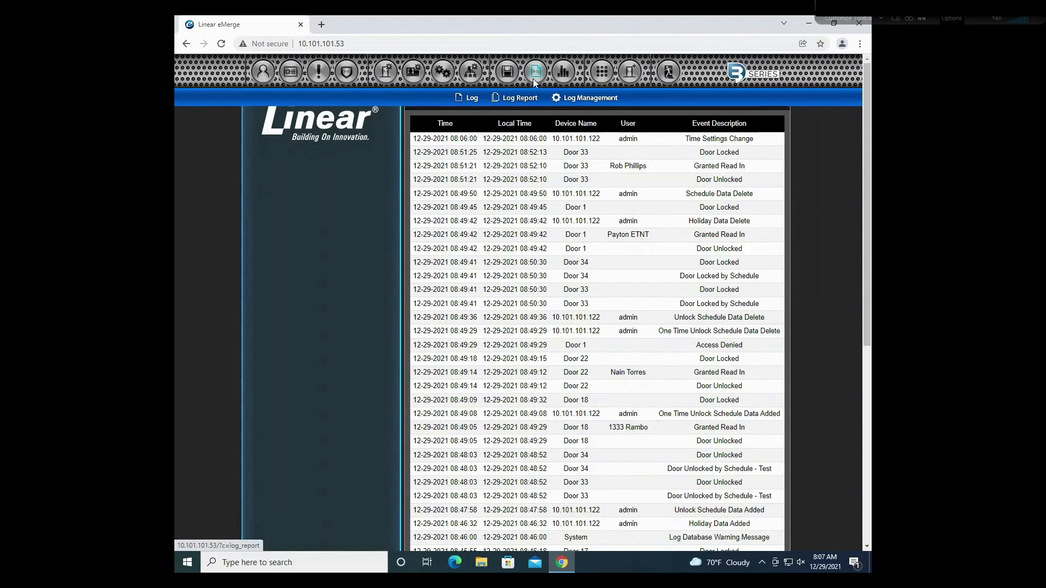
{"action": "left_click", "coordinate": [472, 98]}
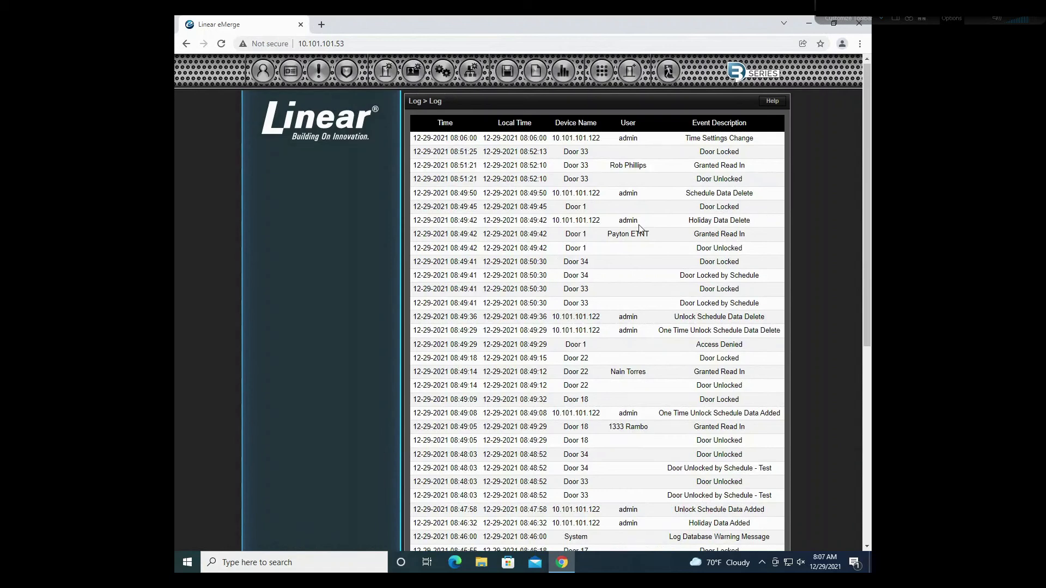
{"action": "scroll", "coordinate": [640, 228], "scroll_direction": "down", "scroll_amount": 1}
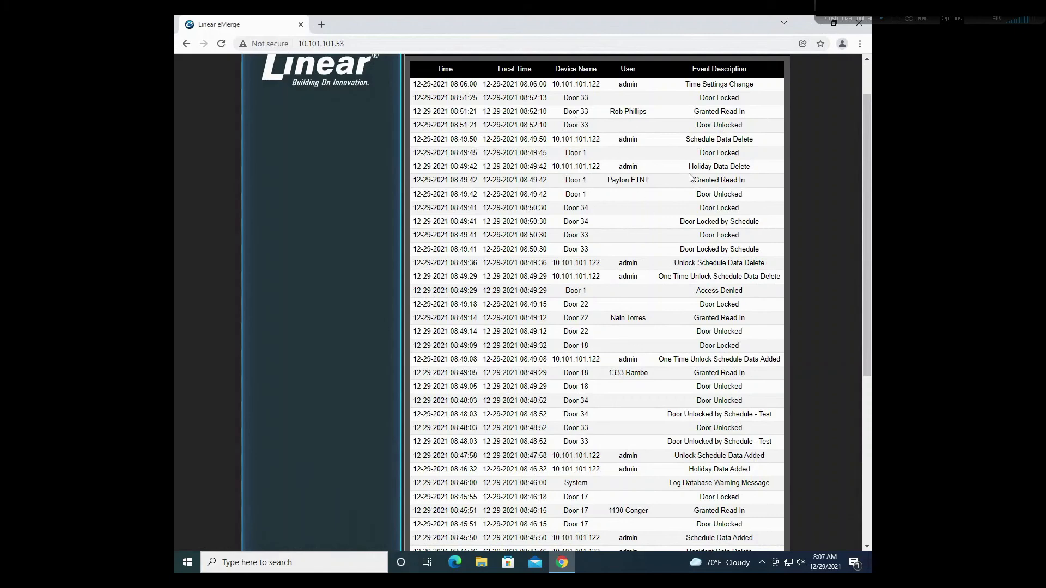
{"action": "scroll", "coordinate": [689, 175], "scroll_direction": "down", "scroll_amount": 4}
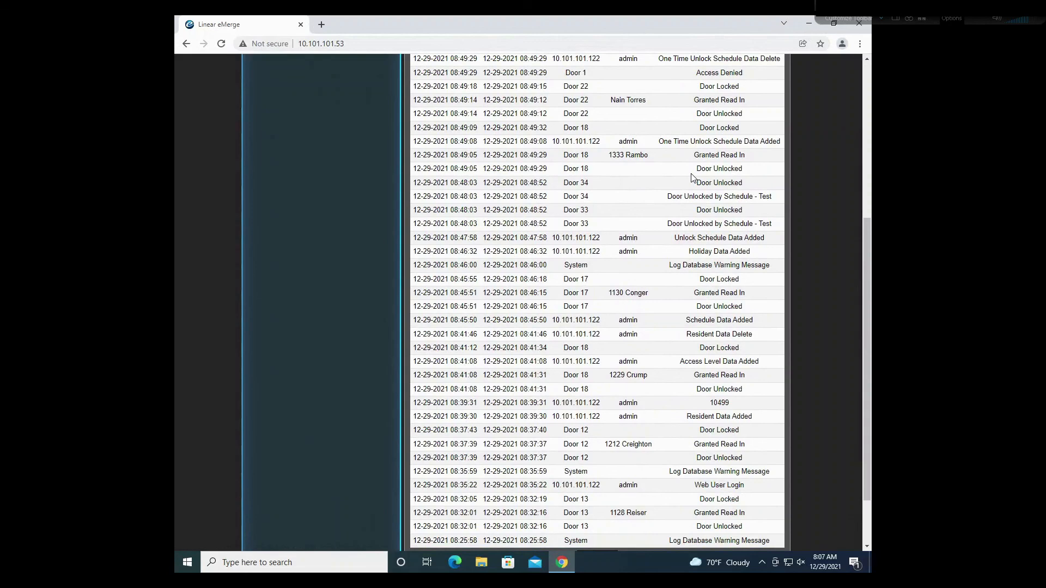
{"action": "scroll", "coordinate": [690, 177], "scroll_direction": "down", "scroll_amount": 2}
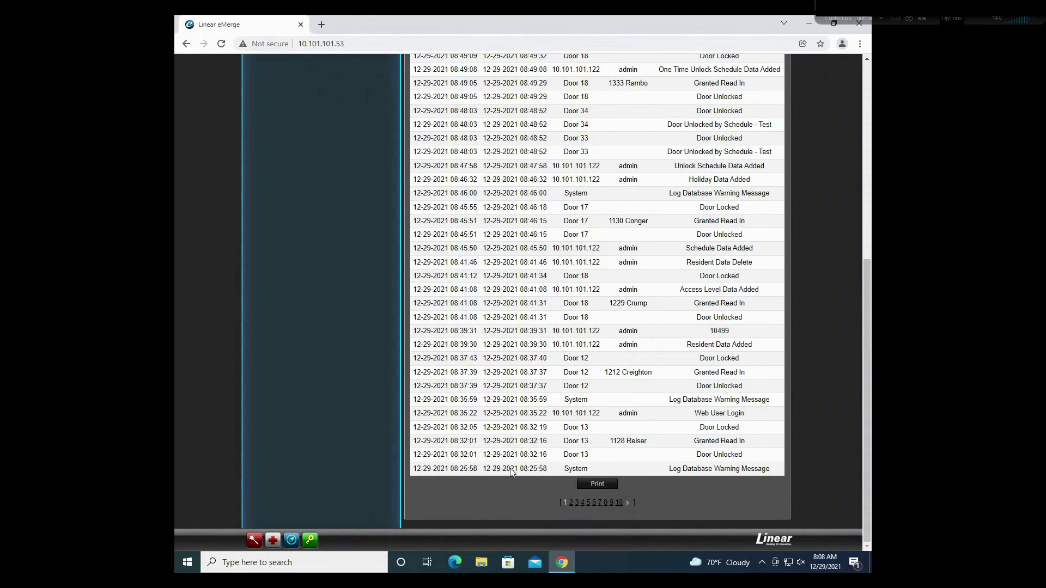
Step: Page through the log via pages 2, 4, 1, 10 and onward to page 21
{"action": "left_click", "coordinate": [572, 503]}
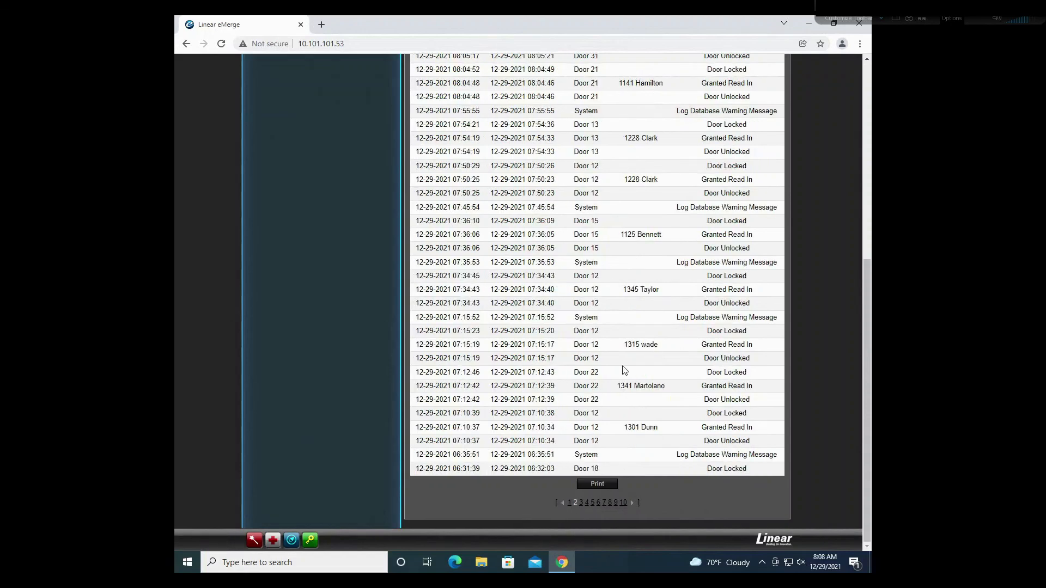
{"action": "left_click", "coordinate": [587, 504]}
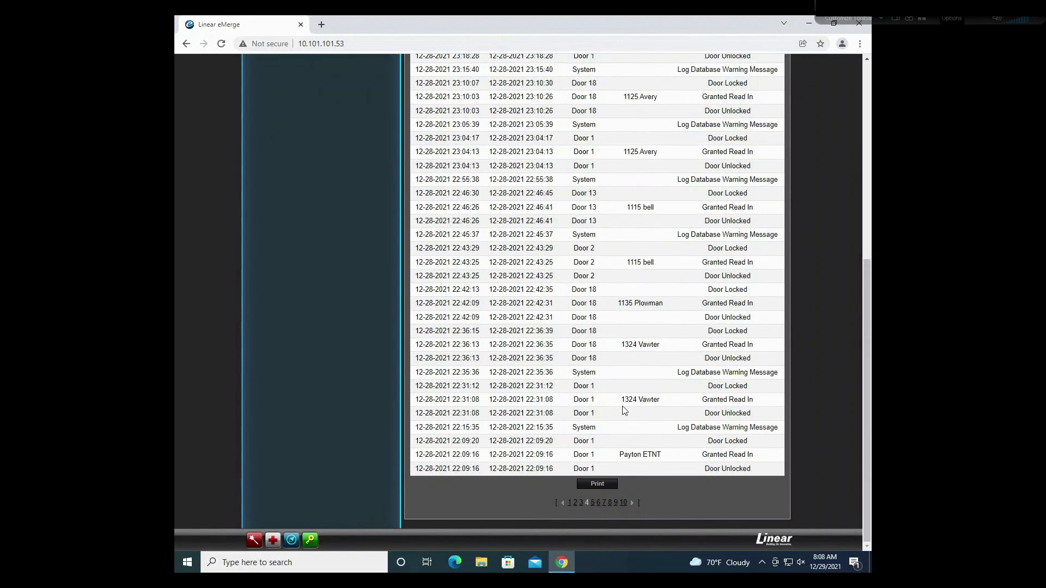
{"action": "left_click", "coordinate": [569, 505]}
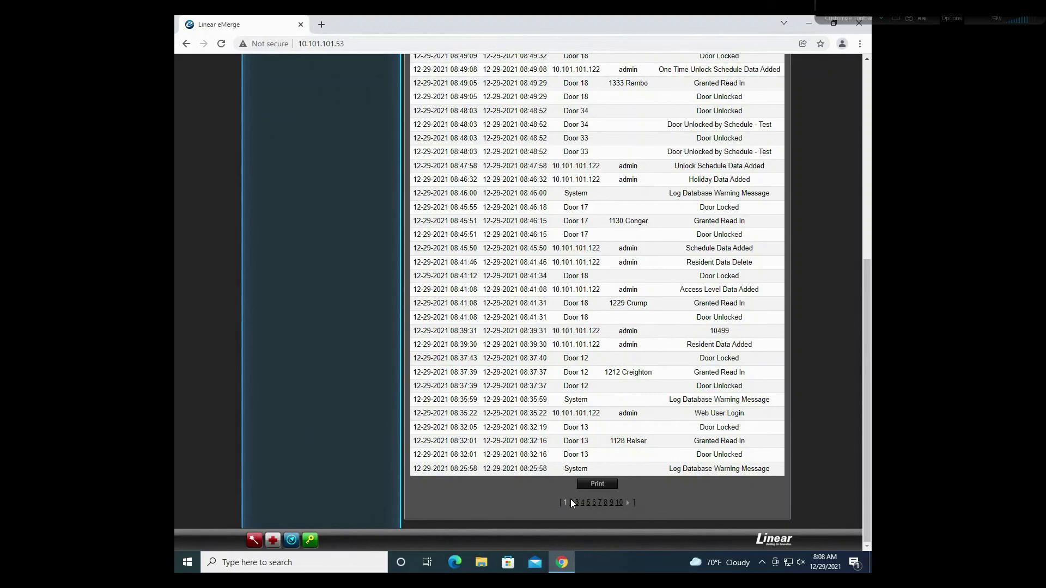
{"action": "left_click", "coordinate": [673, 504]}
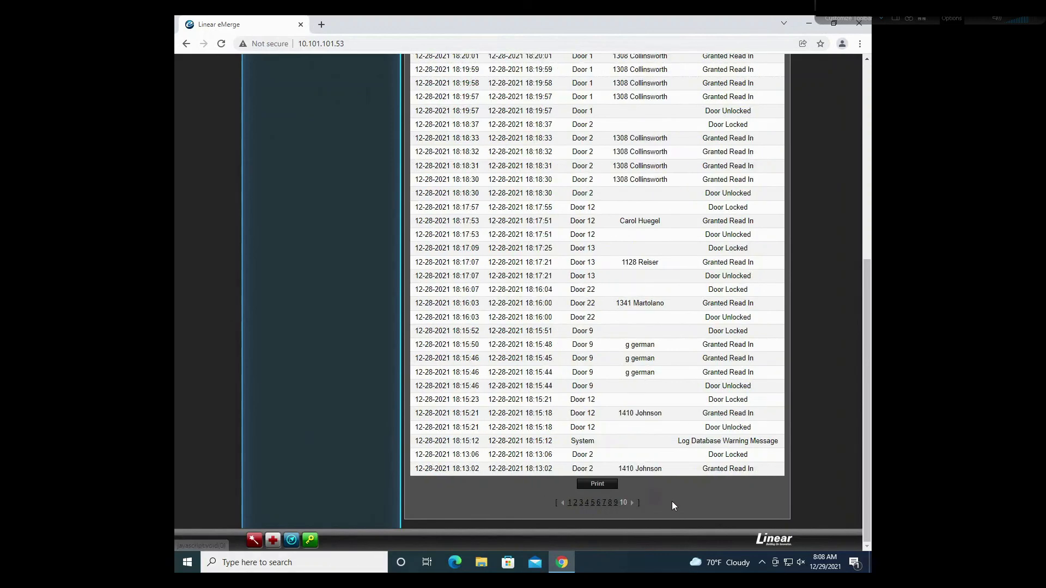
{"action": "left_click", "coordinate": [632, 505]}
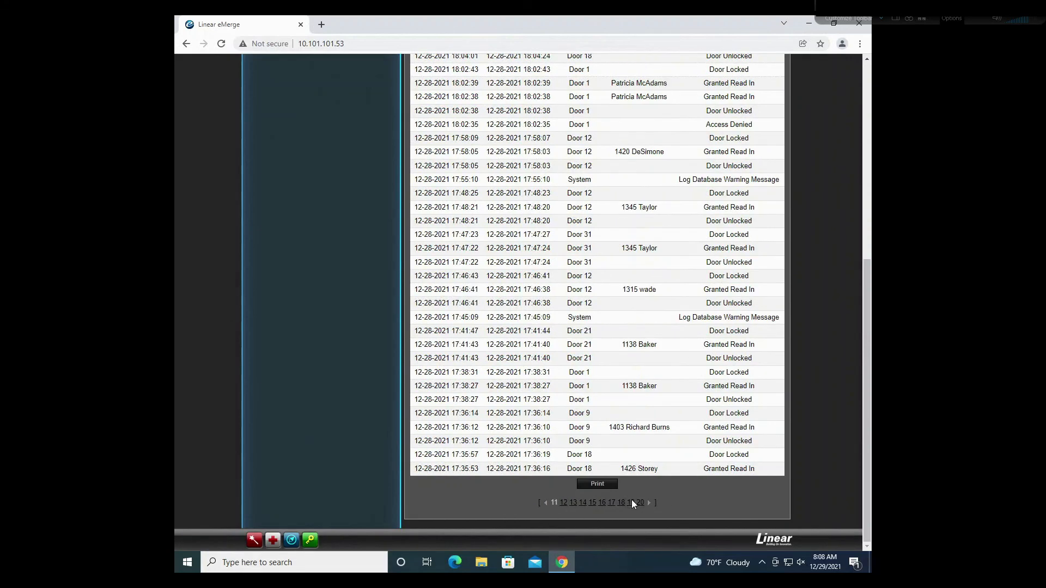
{"action": "left_click", "coordinate": [650, 502]}
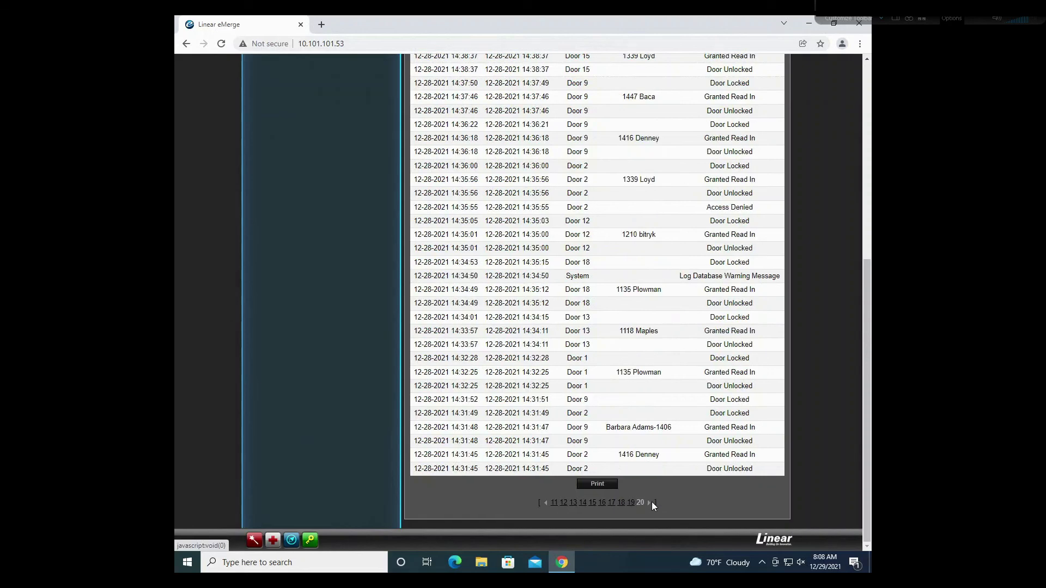
{"action": "scroll", "coordinate": [648, 506], "scroll_direction": "up", "scroll_amount": 6}
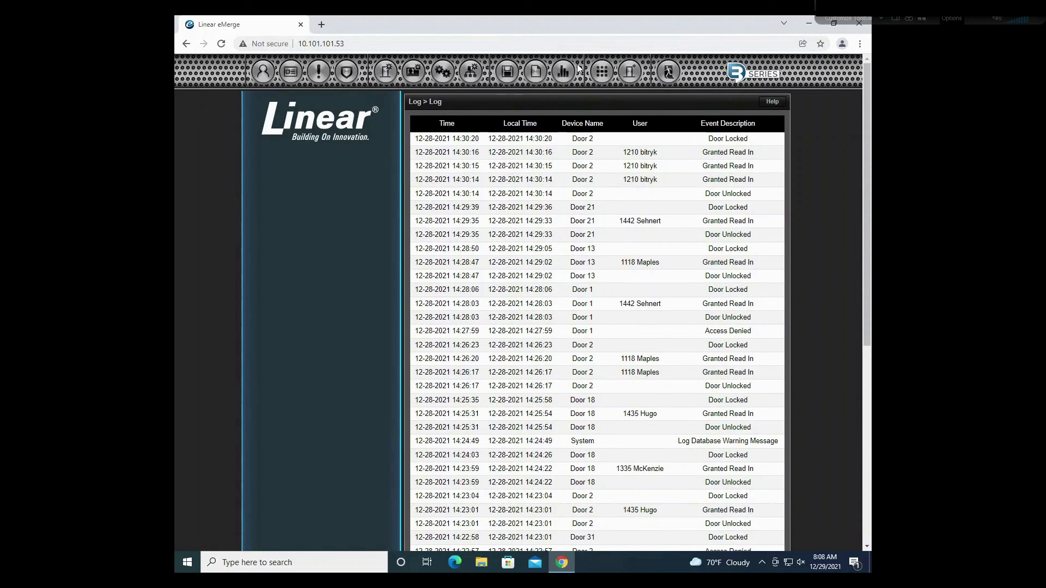
Step: Show the Client Management list of all 11 door clients
{"action": "left_click", "coordinate": [629, 75]}
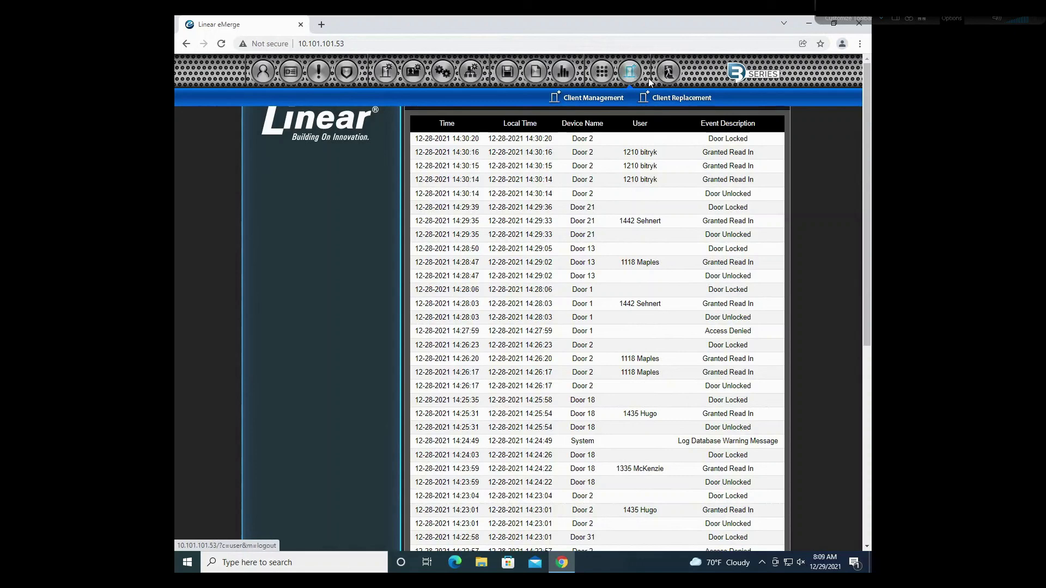
{"action": "left_click", "coordinate": [606, 97]}
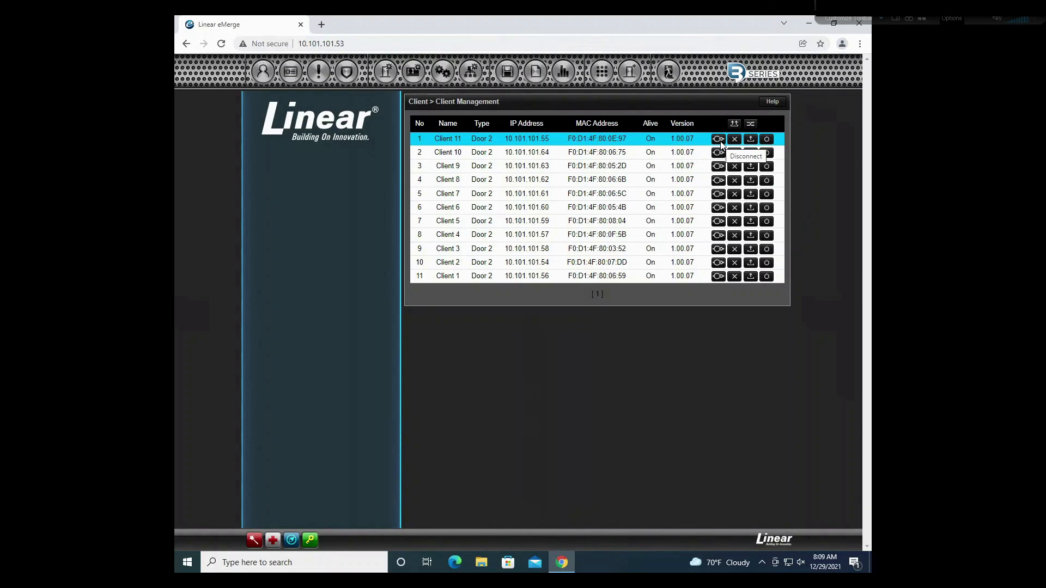
Step: Reboot Client 11, authorising with the super administrator password
{"action": "left_click", "coordinate": [766, 141]}
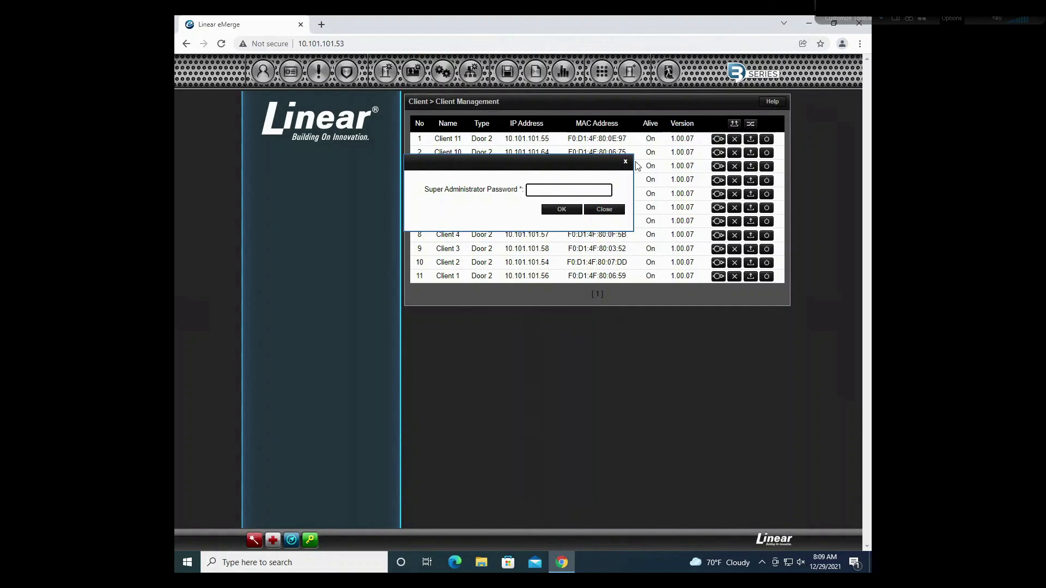
{"action": "type", "text": "•••••"}
{"action": "left_click", "coordinate": [562, 210]}
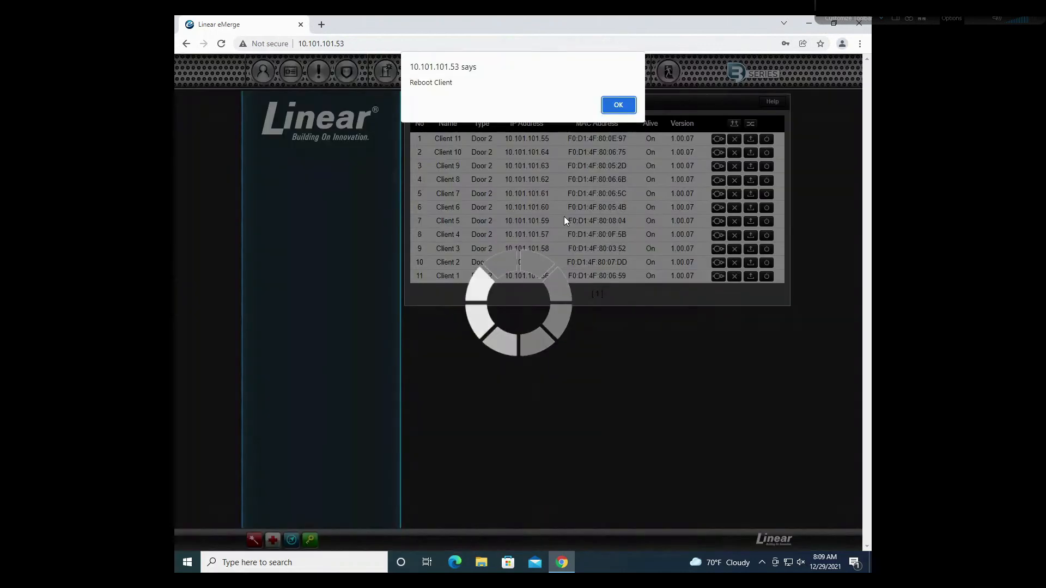
{"action": "left_click", "coordinate": [618, 106]}
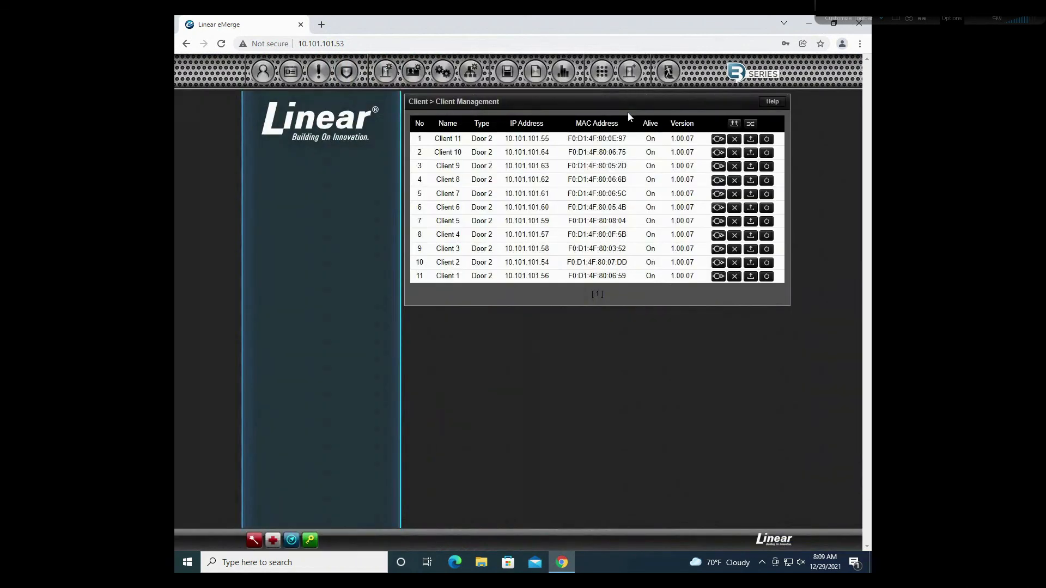
Step: Refresh the event log to show Client 11's disconnect and reconnect entries
{"action": "left_click", "coordinate": [538, 72]}
{"action": "left_click", "coordinate": [472, 98]}
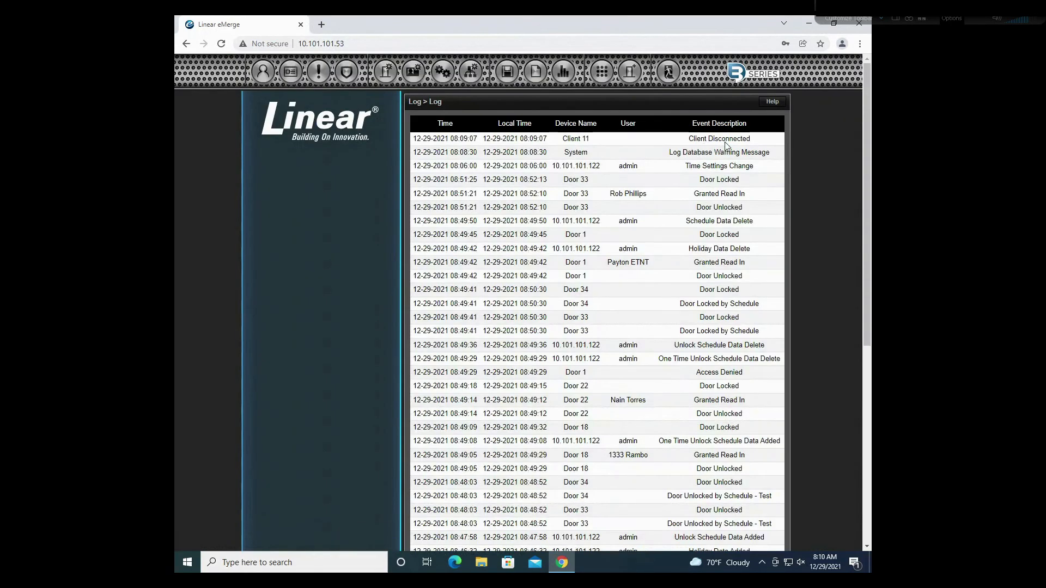
{"action": "left_click", "coordinate": [535, 80]}
{"action": "left_click", "coordinate": [470, 98]}
{"action": "mouse_move", "coordinate": [543, 75]}
{"action": "left_click", "coordinate": [469, 99]}
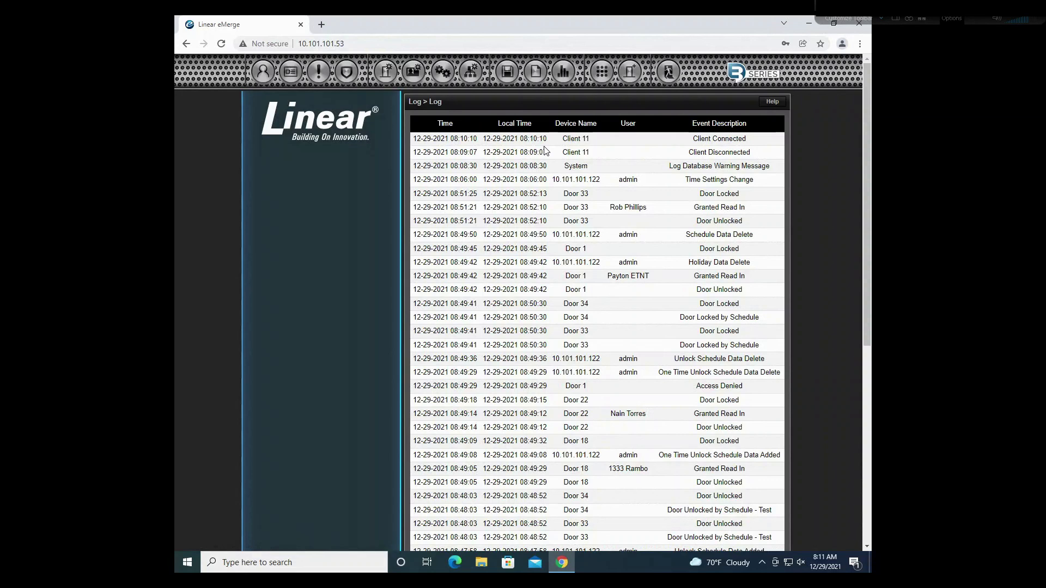
{"action": "left_click", "coordinate": [321, 24]}
{"action": "type", "text": "www."}
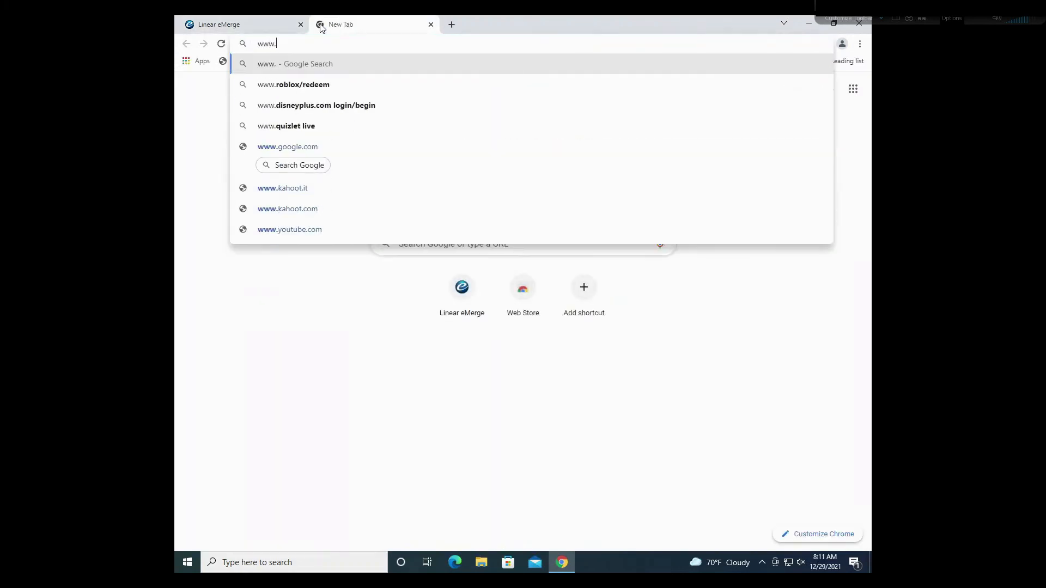
{"action": "type", "text": "entrytech.nte"}
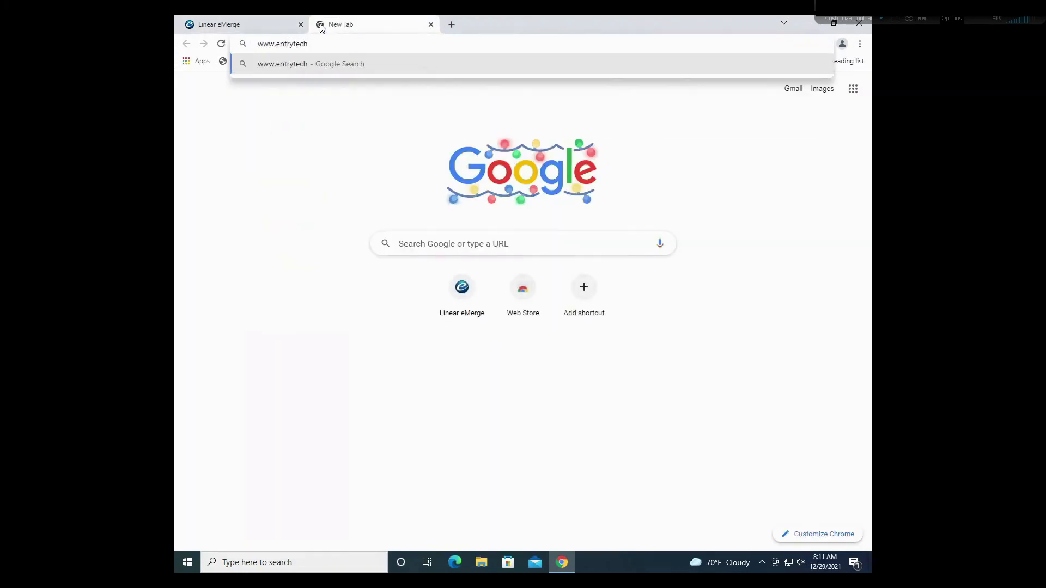
{"action": "key", "text": "BackSpace"}
{"action": "key", "text": "BackSpace"}
{"action": "type", "text": "et/help"}
{"action": "key", "text": "Return"}
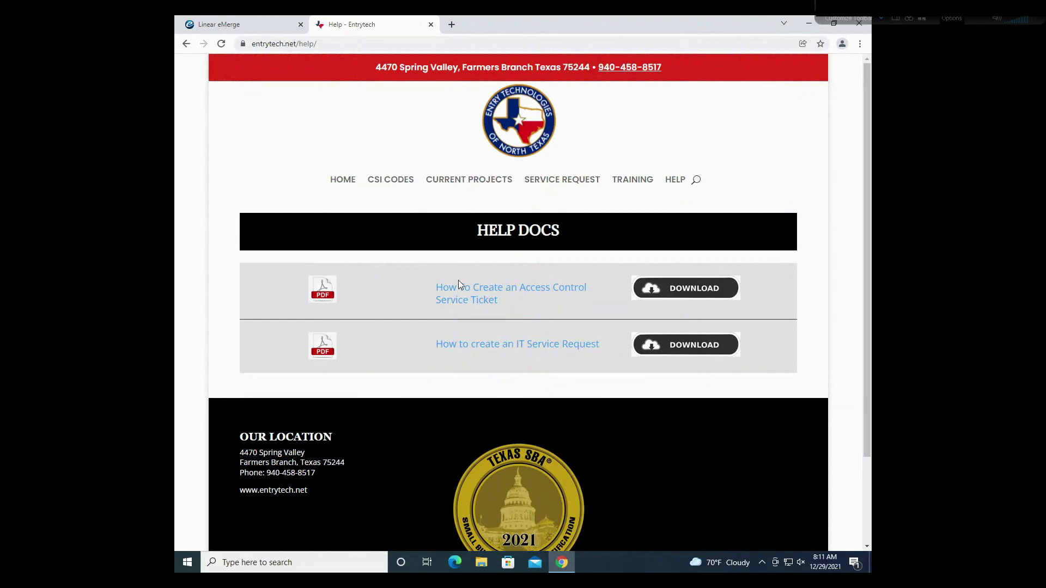
{"action": "left_click", "coordinate": [465, 290]}
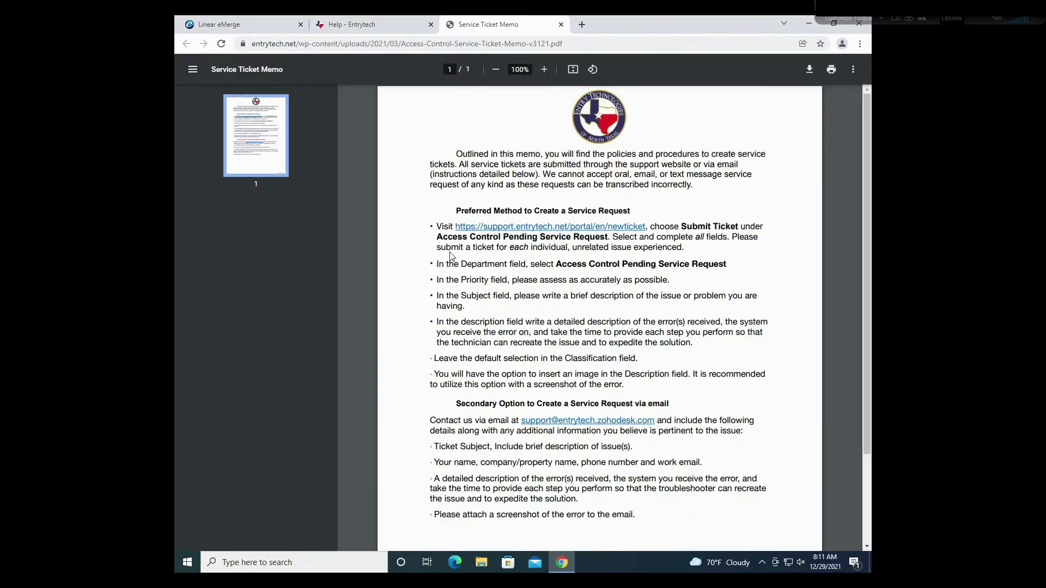
{"action": "left_click", "coordinate": [492, 231]}
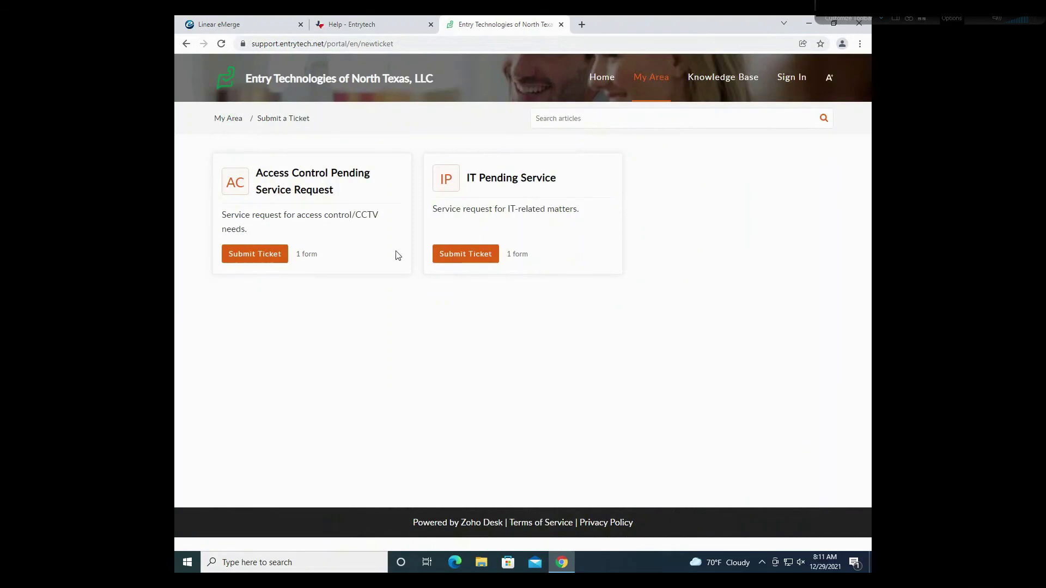
{"action": "left_click", "coordinate": [253, 254]}
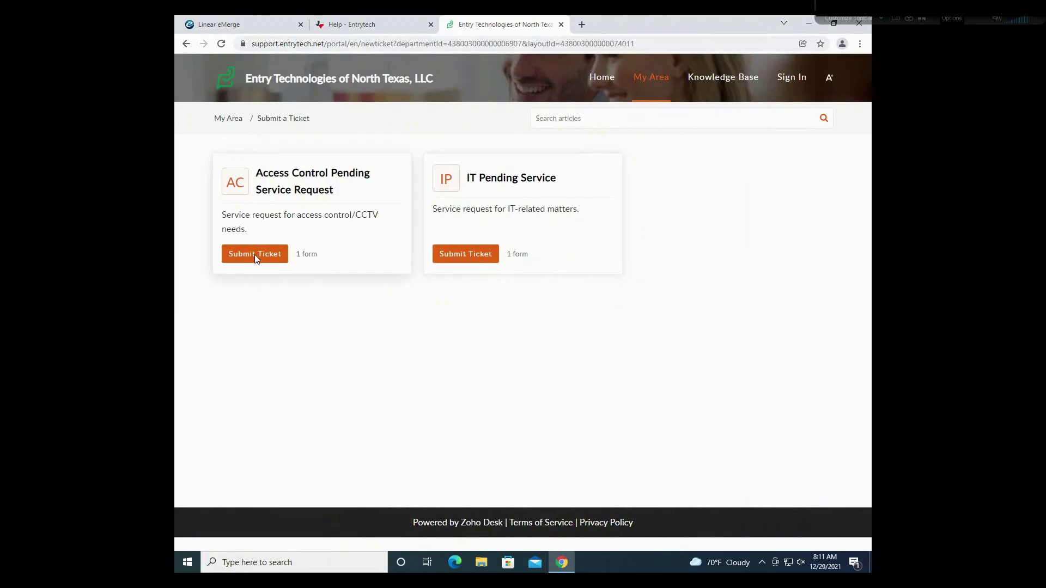
{"action": "scroll", "coordinate": [567, 275], "scroll_direction": "down", "scroll_amount": 2}
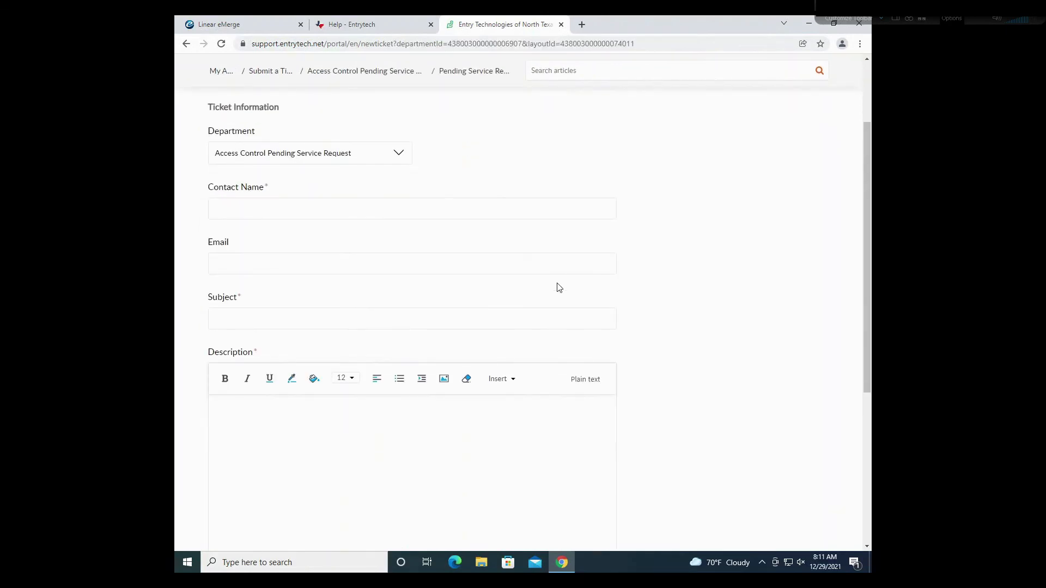
{"action": "scroll", "coordinate": [446, 327], "scroll_direction": "down", "scroll_amount": 2}
{"action": "scroll", "coordinate": [446, 320], "scroll_direction": "down", "scroll_amount": 2}
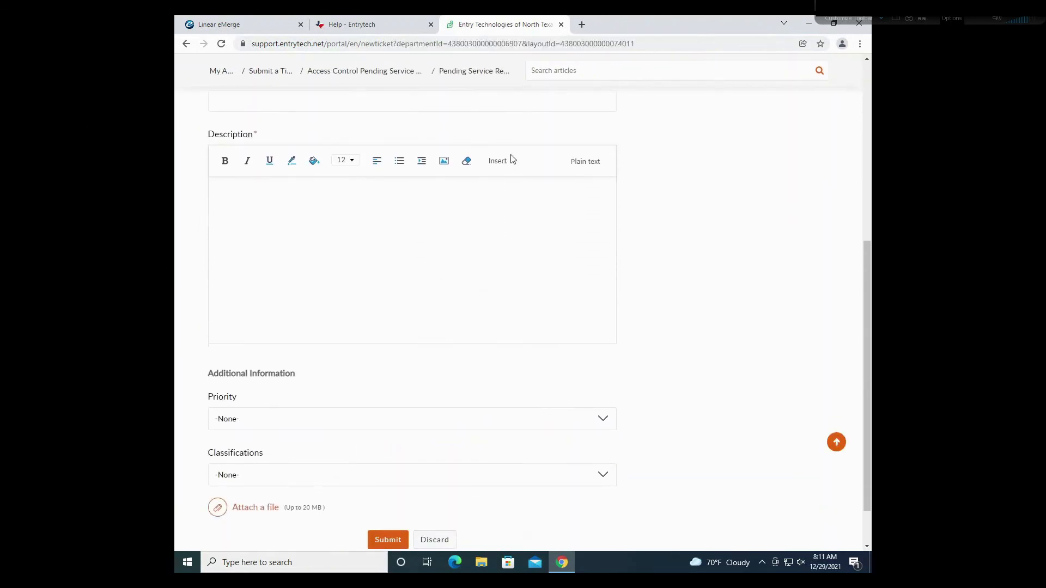
{"action": "left_click", "coordinate": [560, 25]}
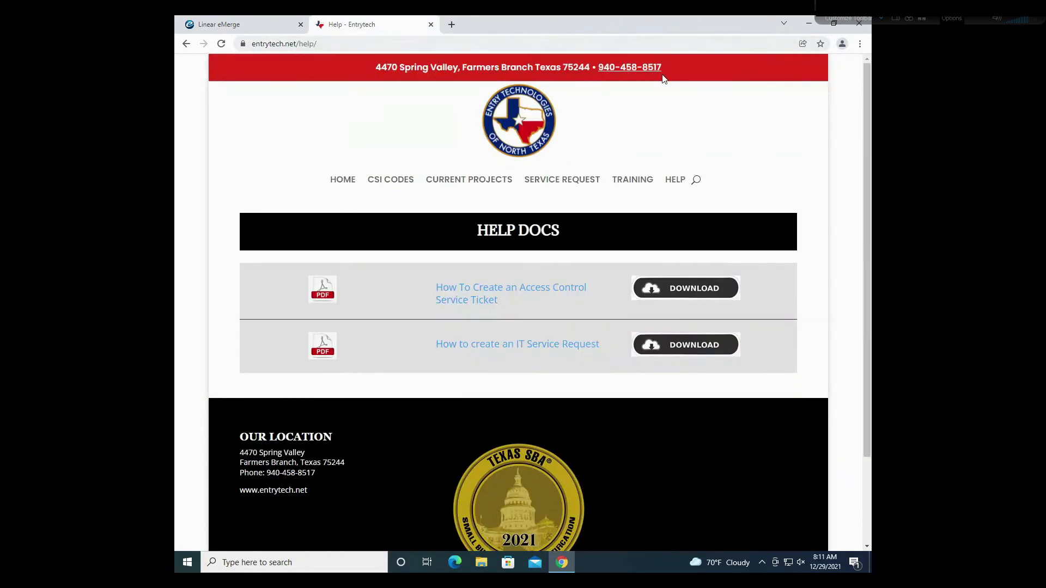